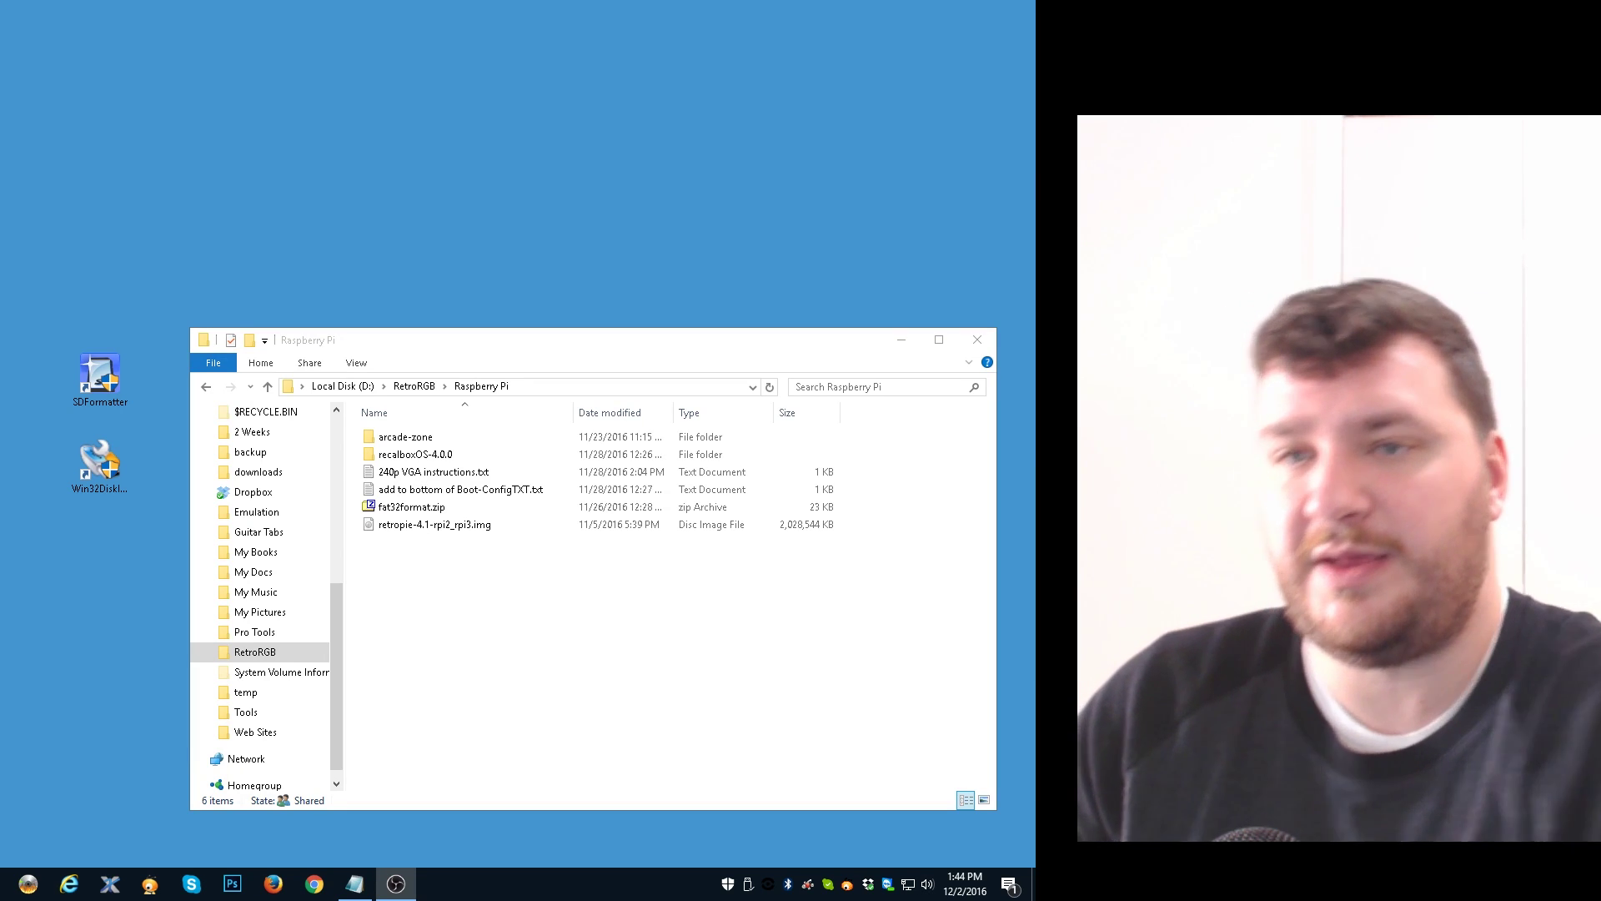
# In SDFormatter, turn on format size adjustment for drive F: with the quick format type.
pyautogui.click(315, 99)
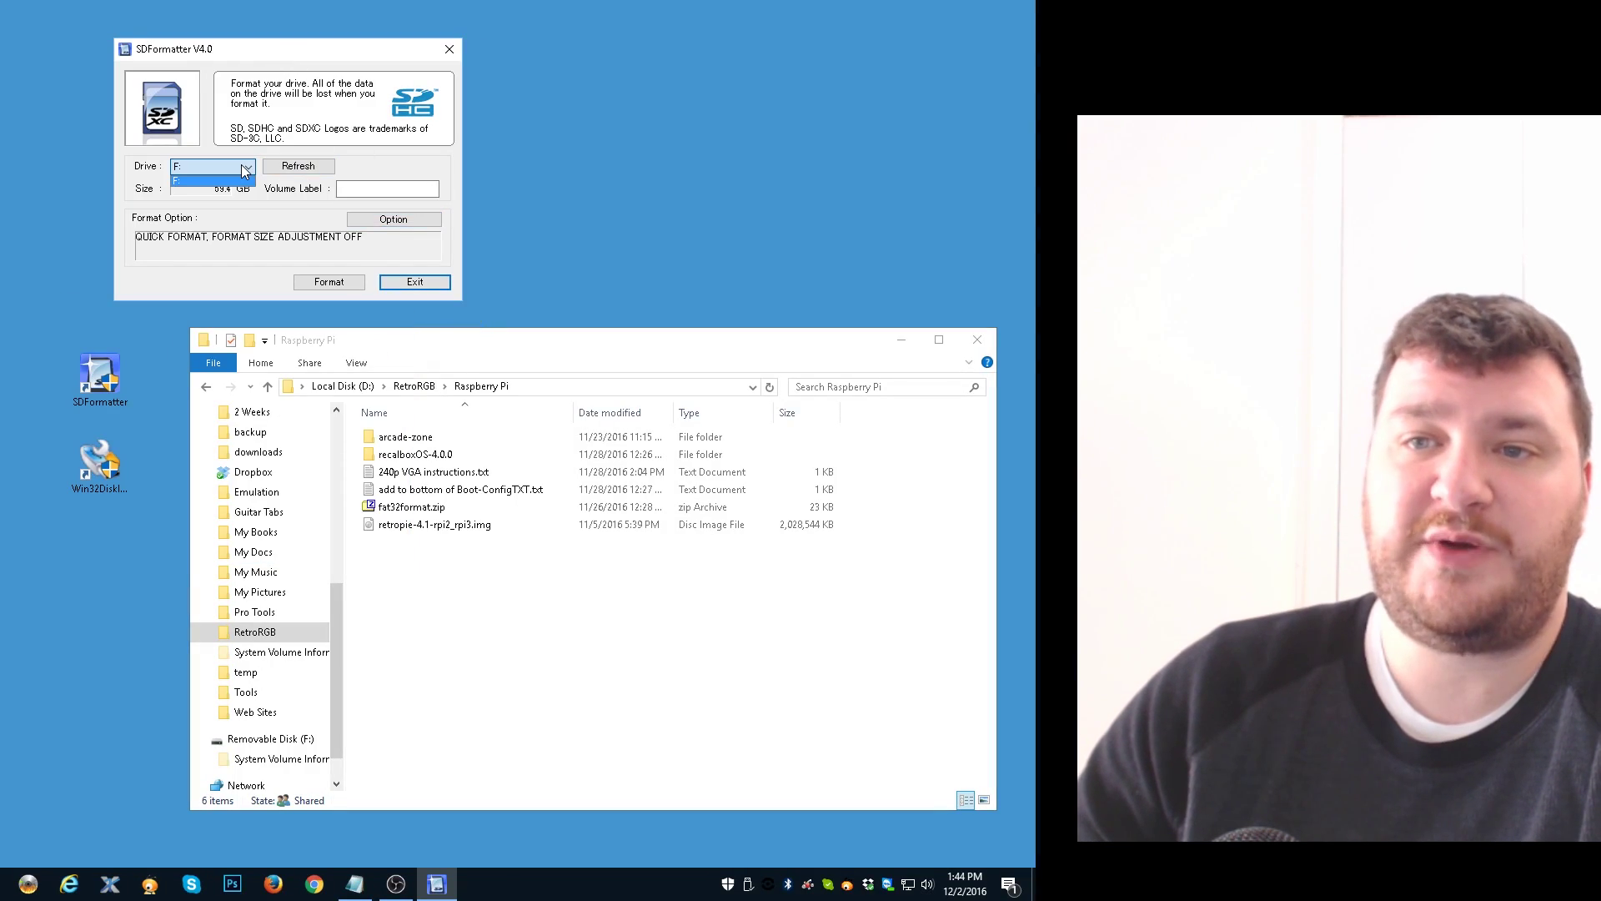
pyautogui.click(407, 224)
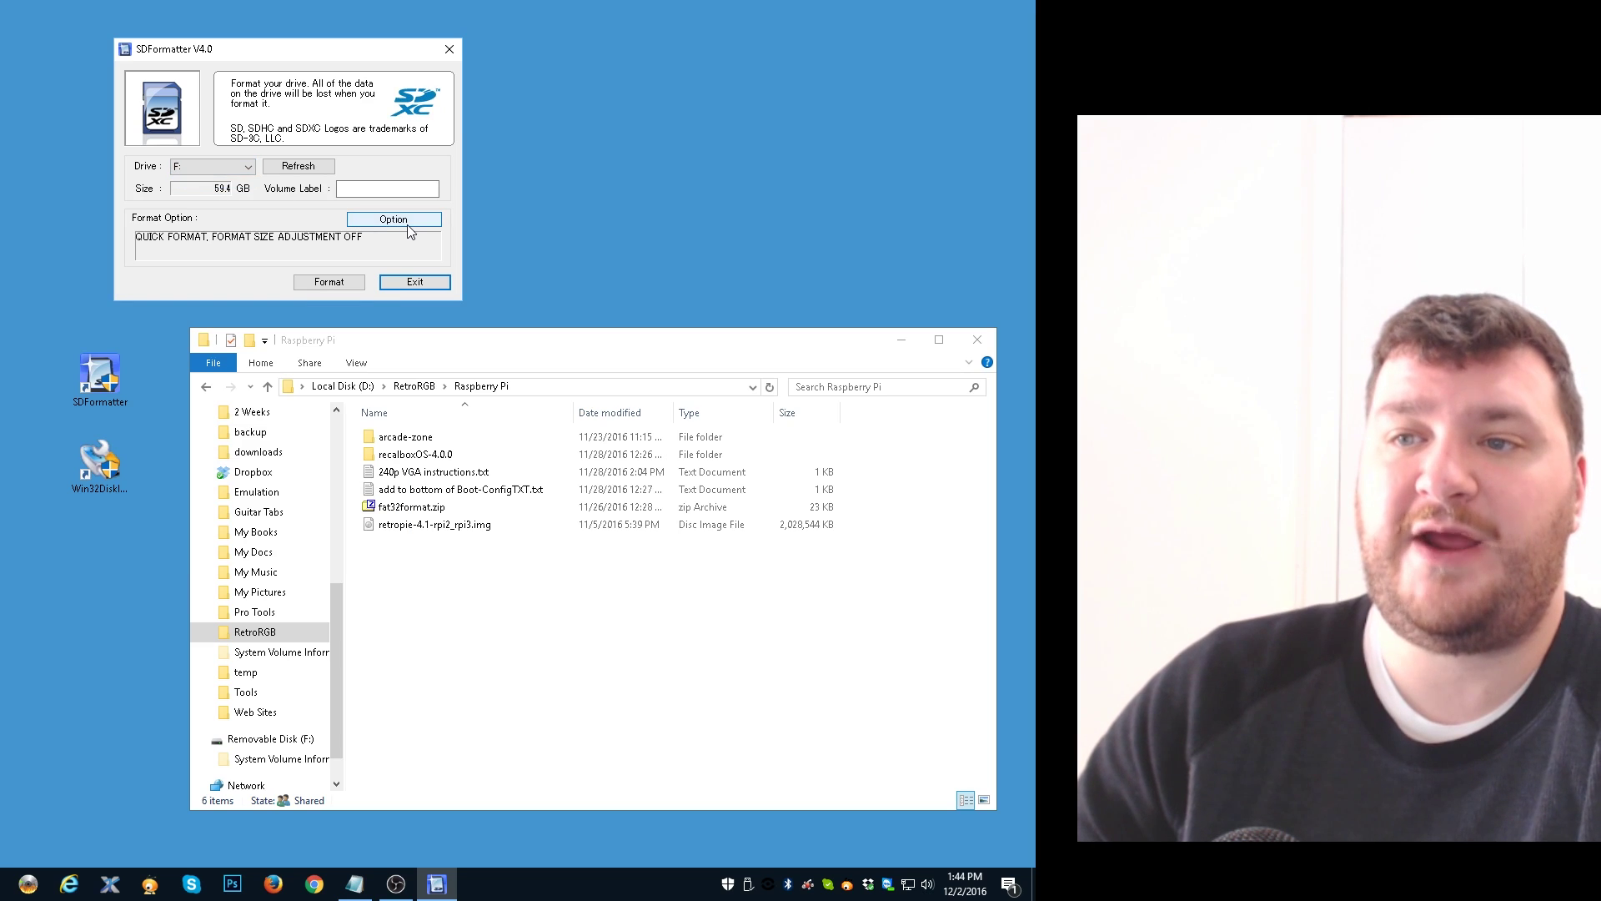
pyautogui.click(406, 223)
pyautogui.click(296, 190)
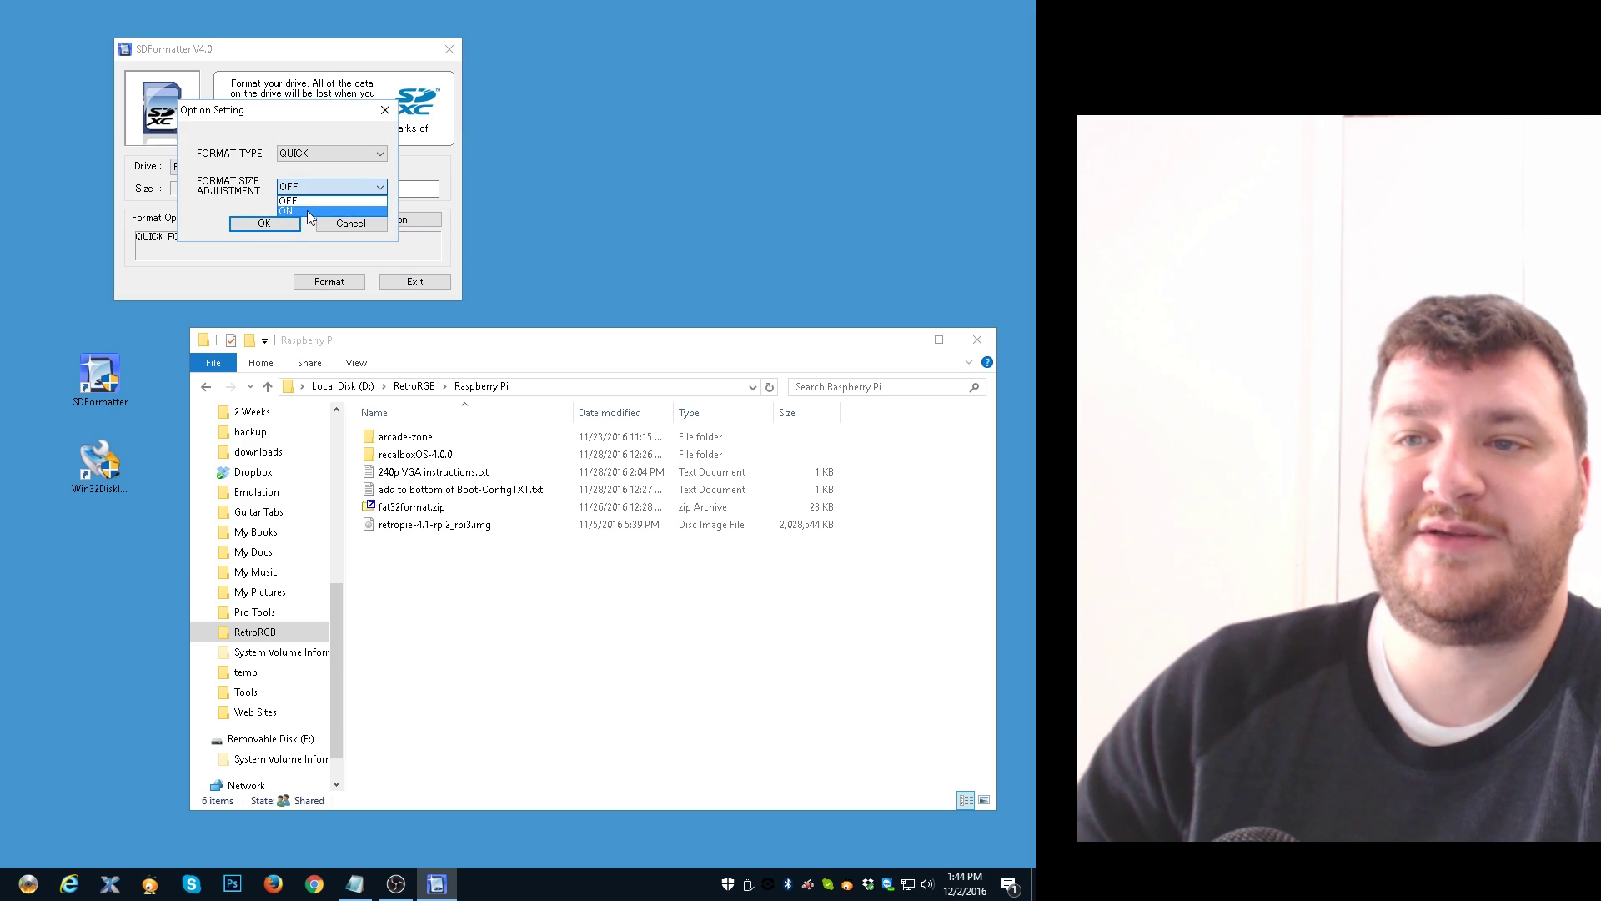
pyautogui.click(307, 212)
pyautogui.click(264, 223)
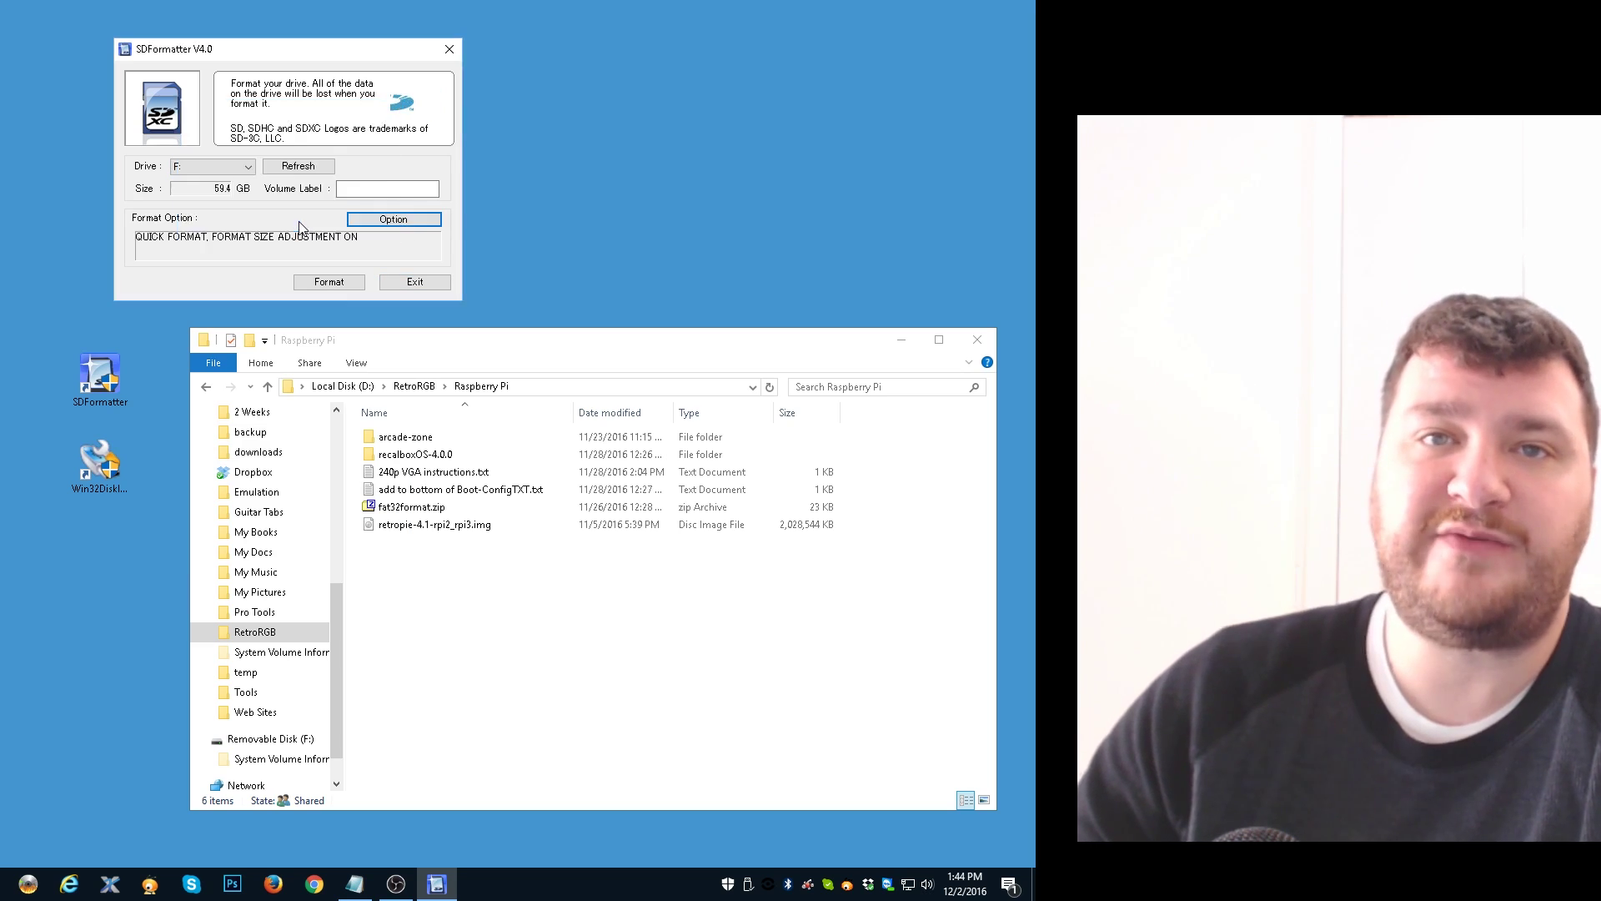
# Quick-format drive F: and exit the formatter.
pyautogui.click(337, 282)
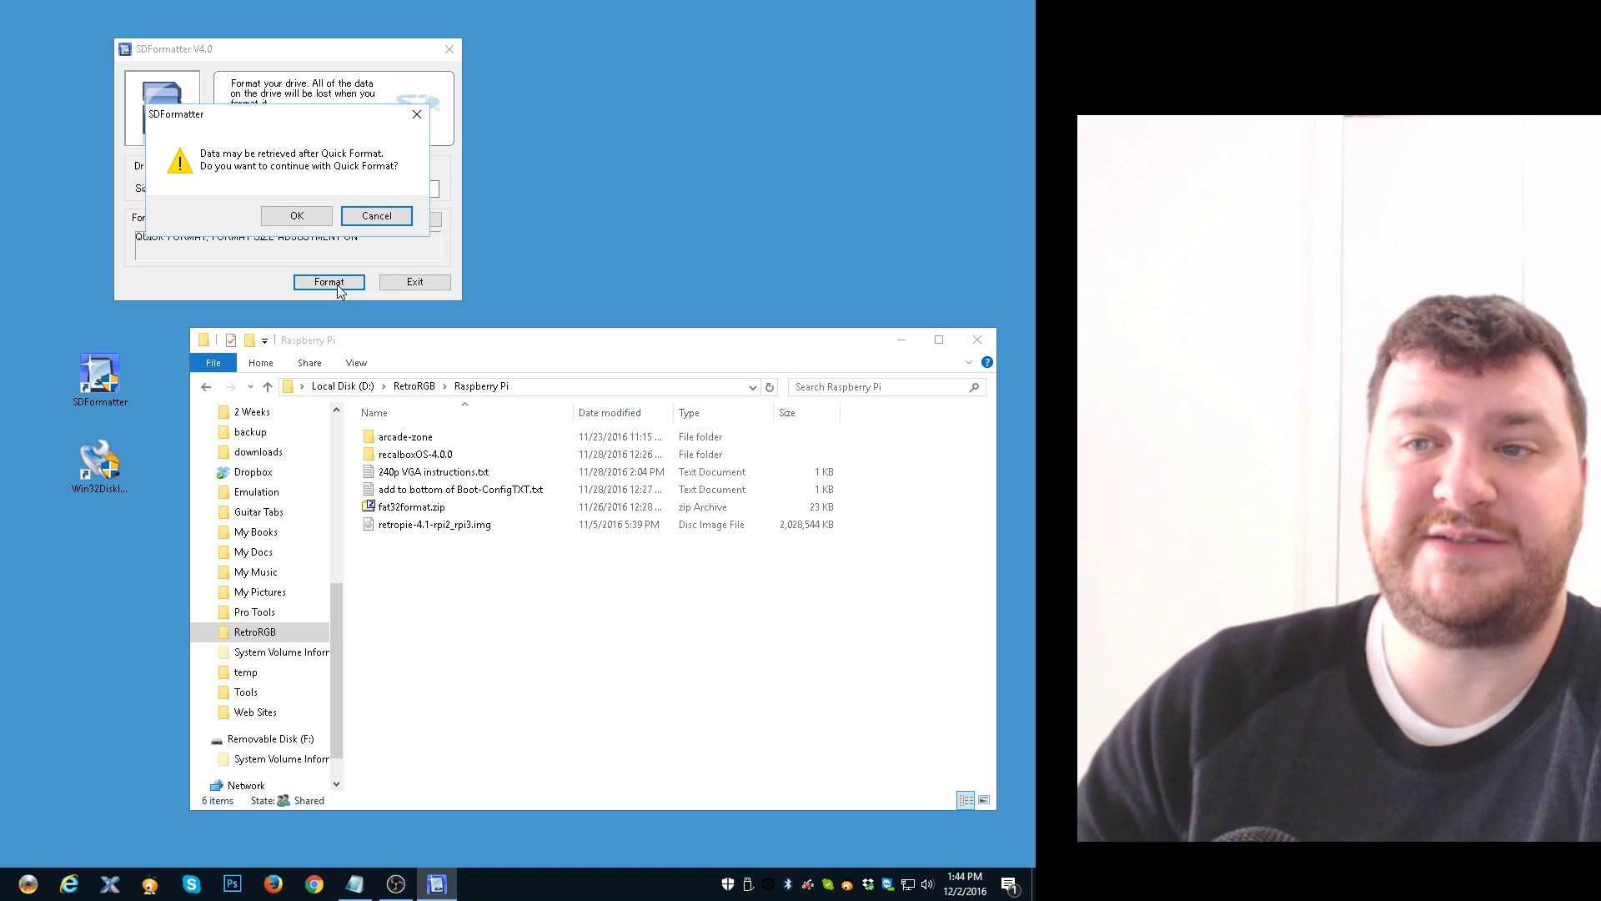
pyautogui.click(296, 215)
pyautogui.click(294, 212)
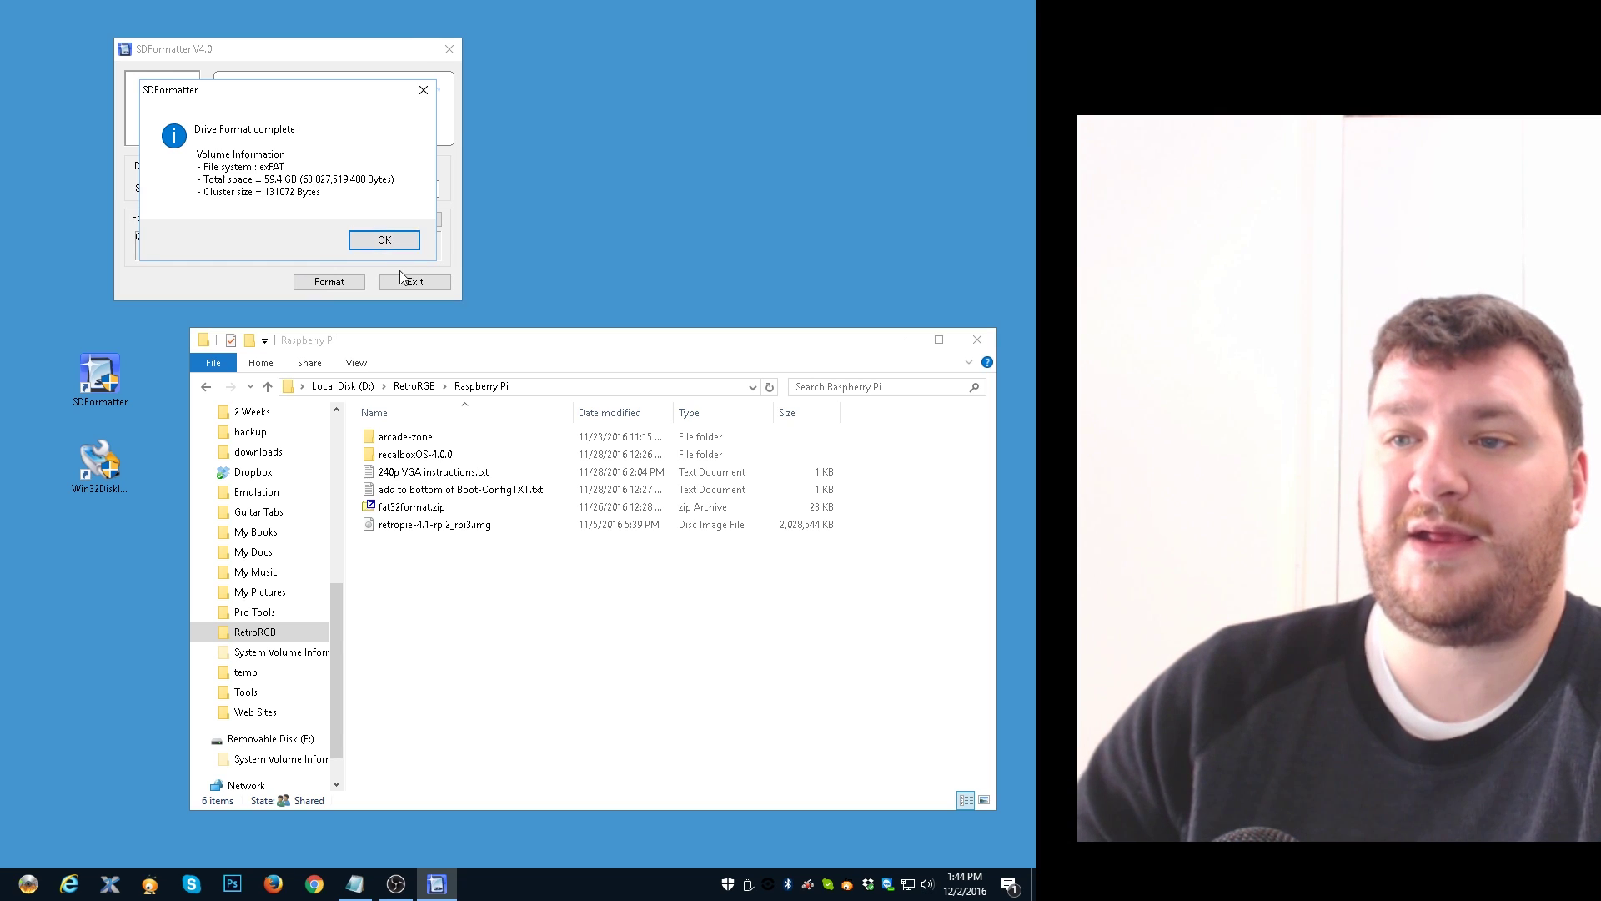
pyautogui.click(383, 239)
pyautogui.click(413, 281)
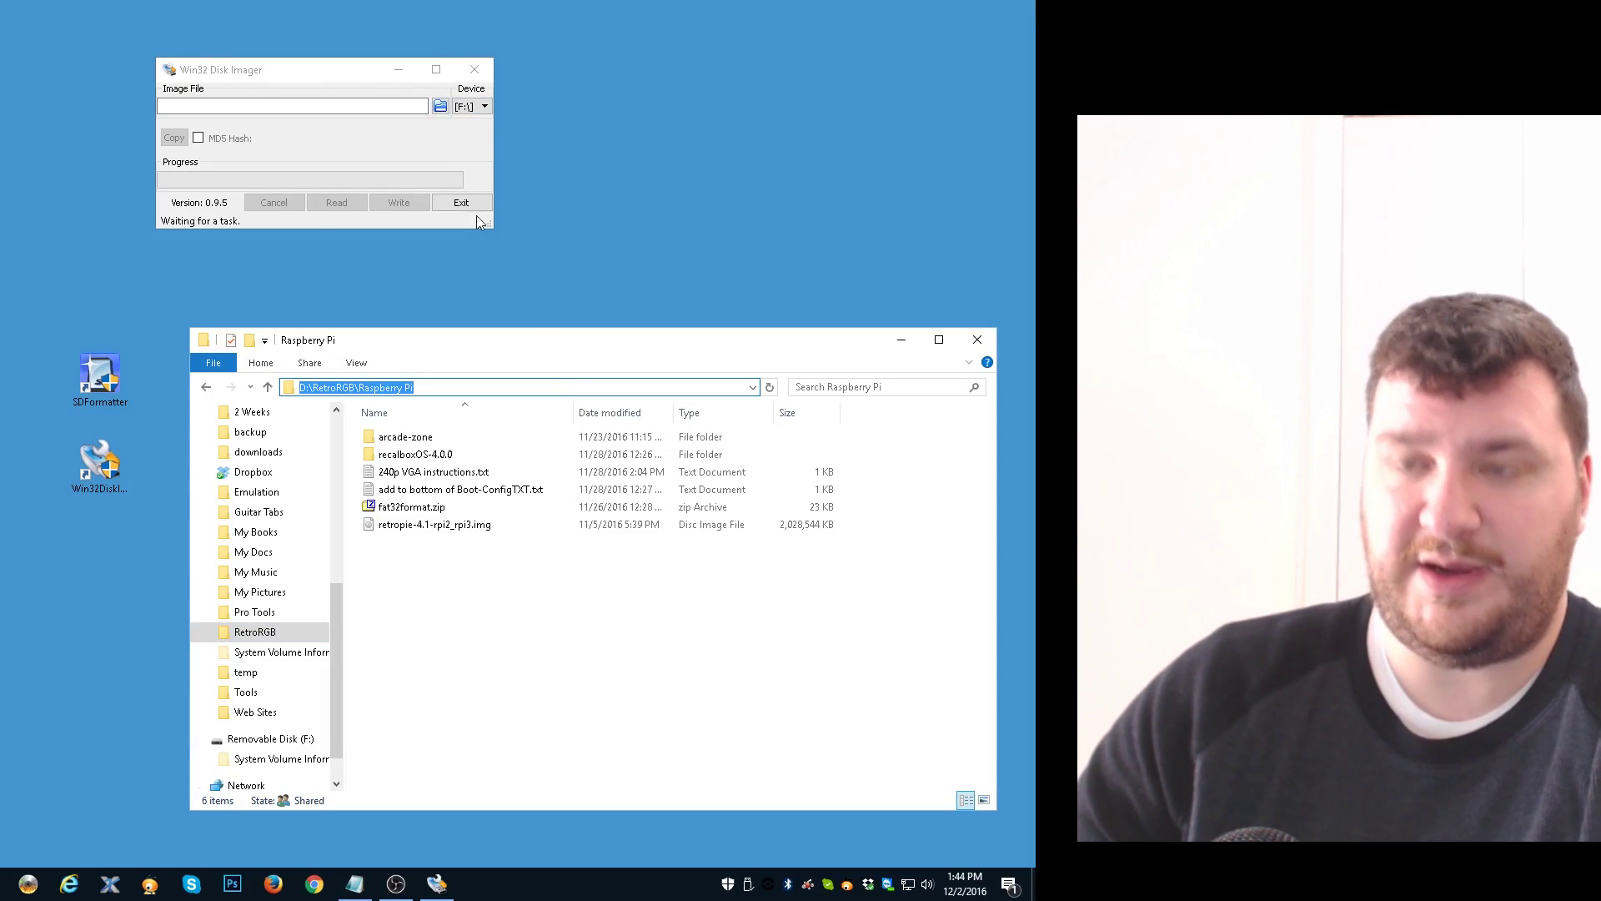
# In Win32 Disk Imager, load the image retropie-4.1-rpi2_rpi3.img from D:\RetroRGB\Raspberry Pi.
pyautogui.click(442, 106)
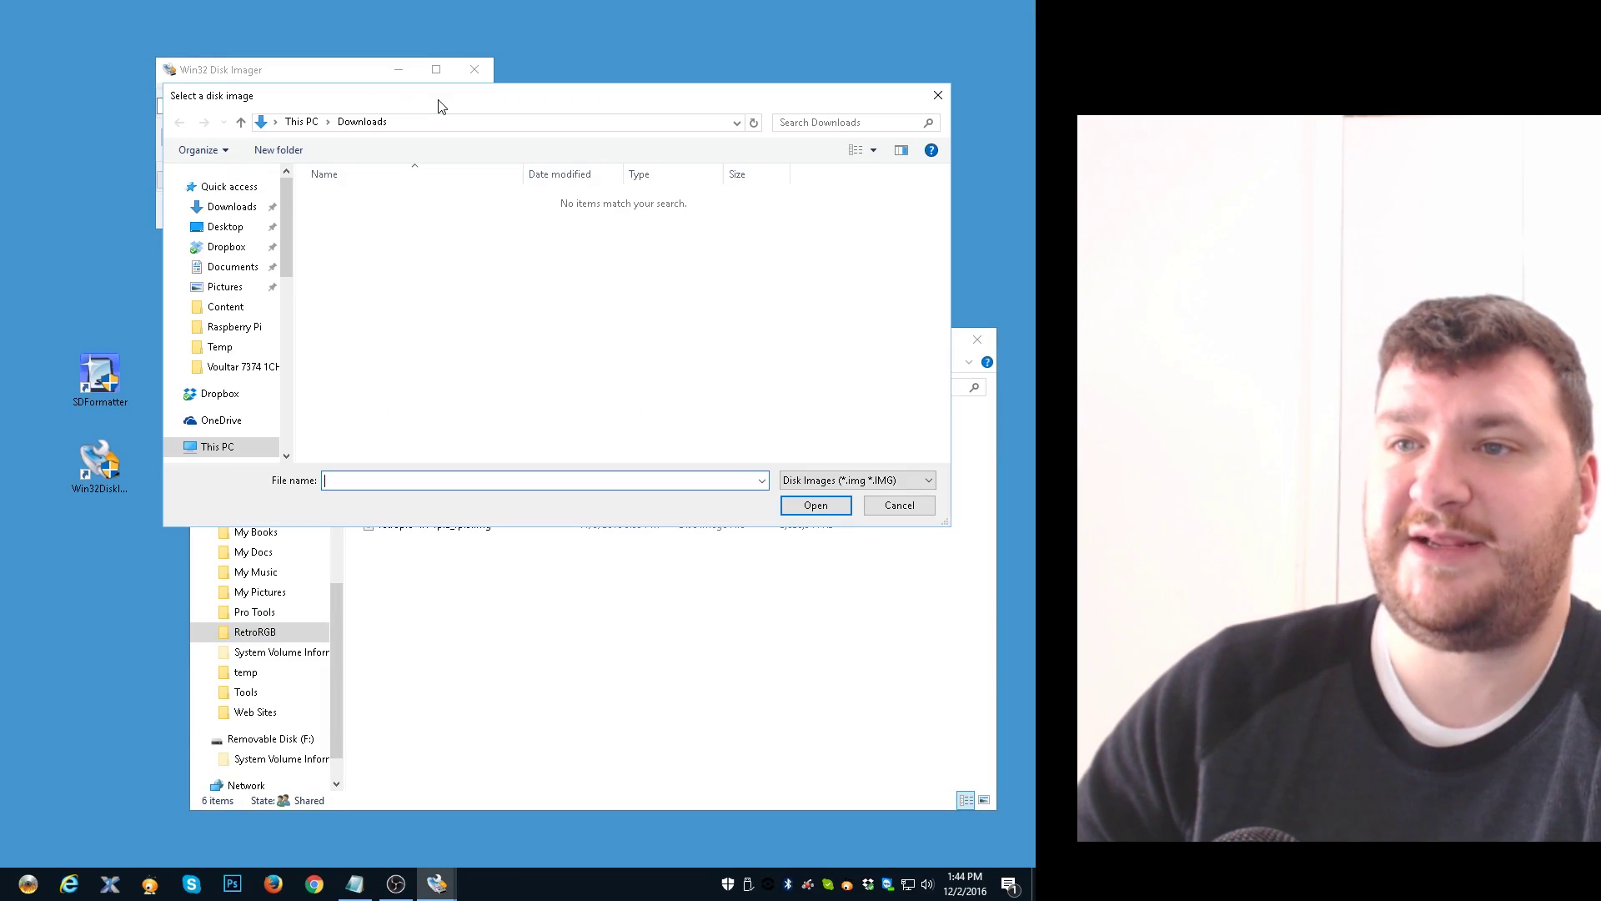
pyautogui.click(423, 129)
pyautogui.write('D:\\RetroRGB\\Raspberry Pi')
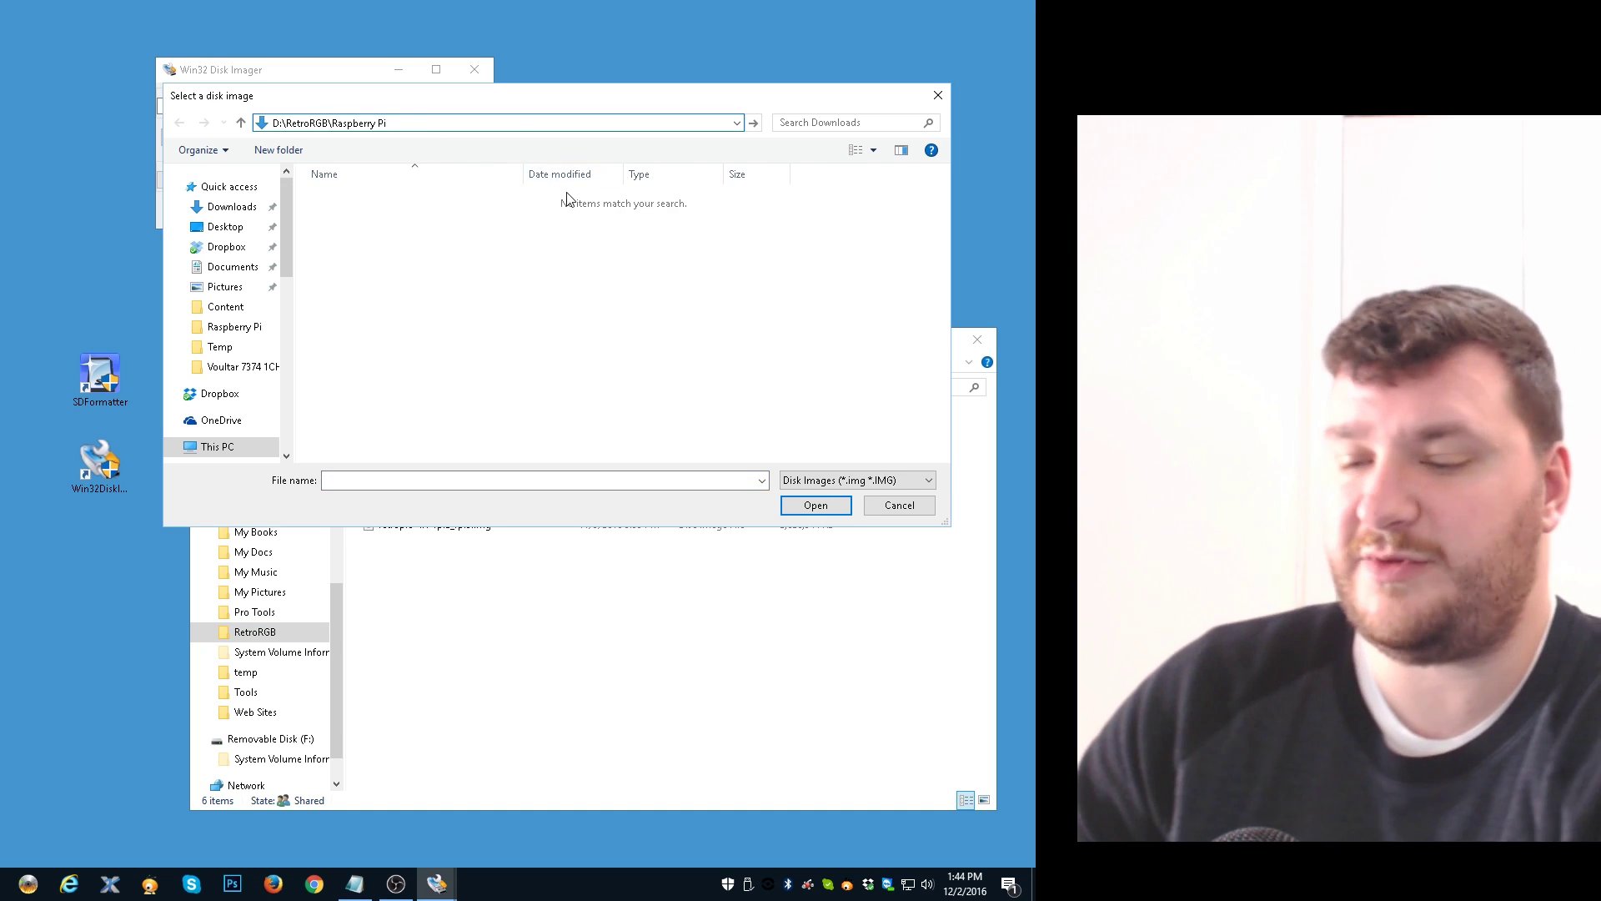
pyautogui.press('Return')
pyautogui.doubleClick(392, 234)
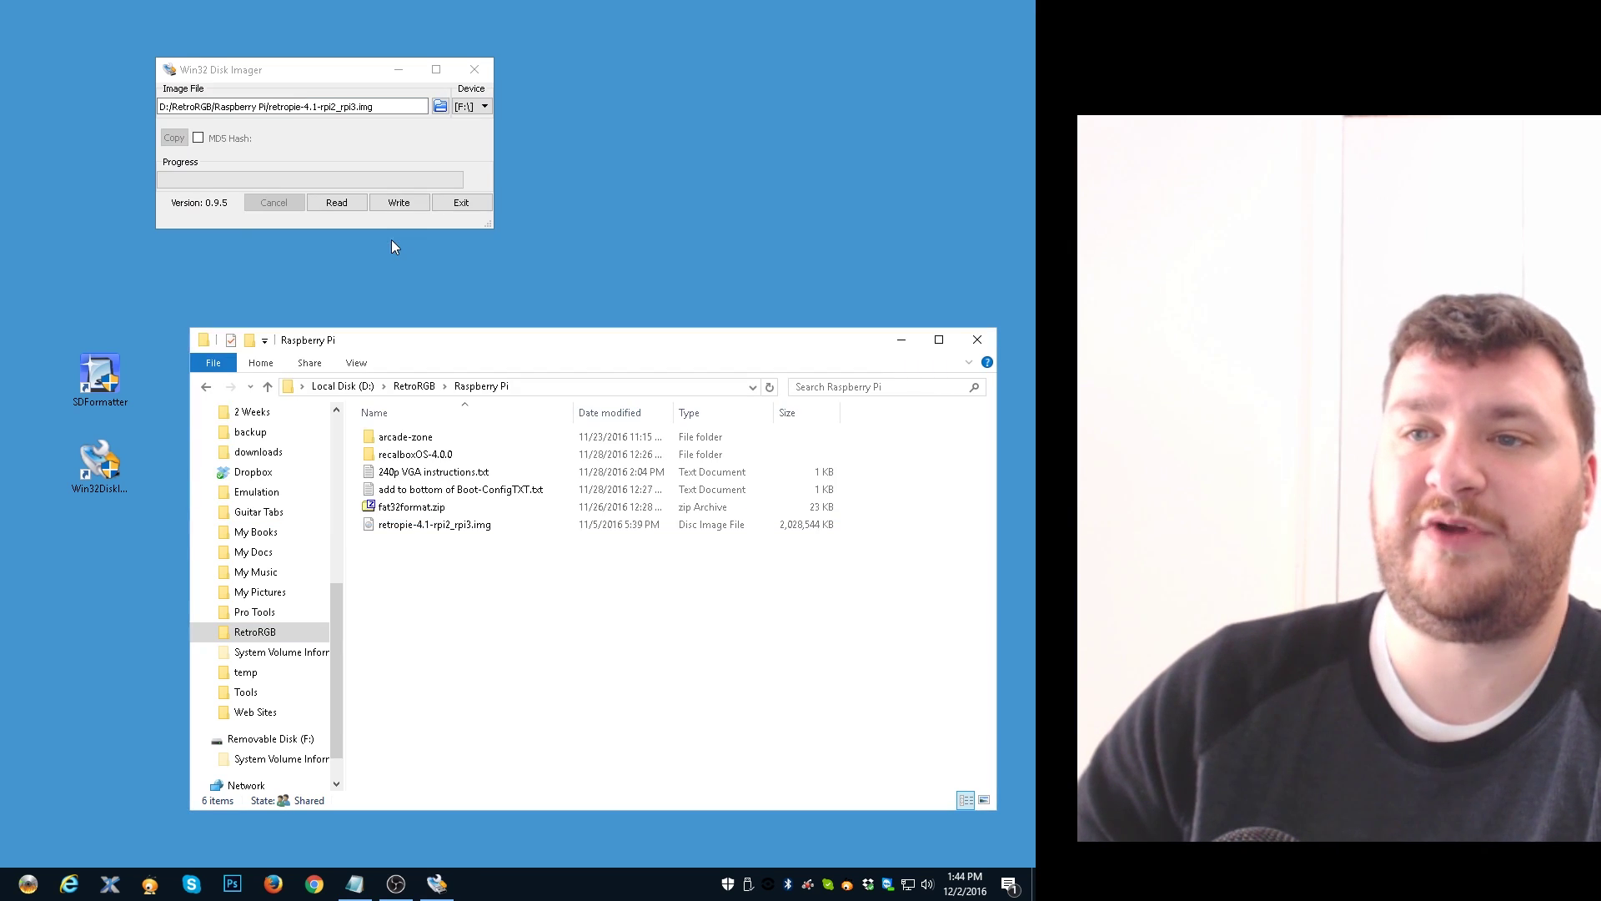
# Write the loaded RetroPie image to device F: and dismiss the completion message.
pyautogui.click(400, 204)
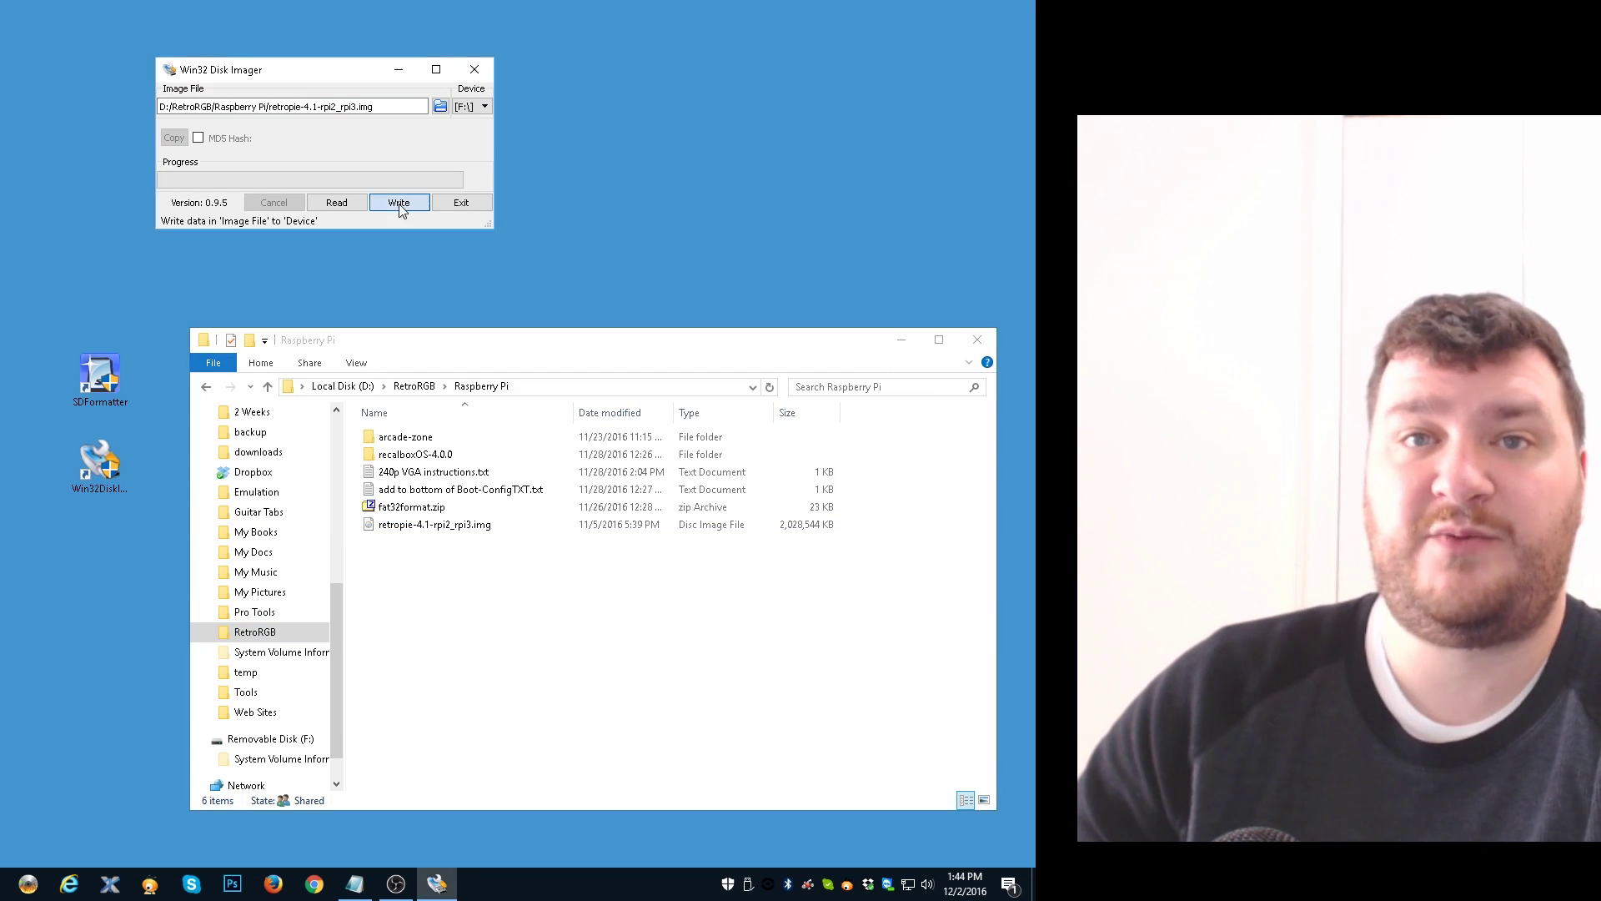
pyautogui.click(270, 461)
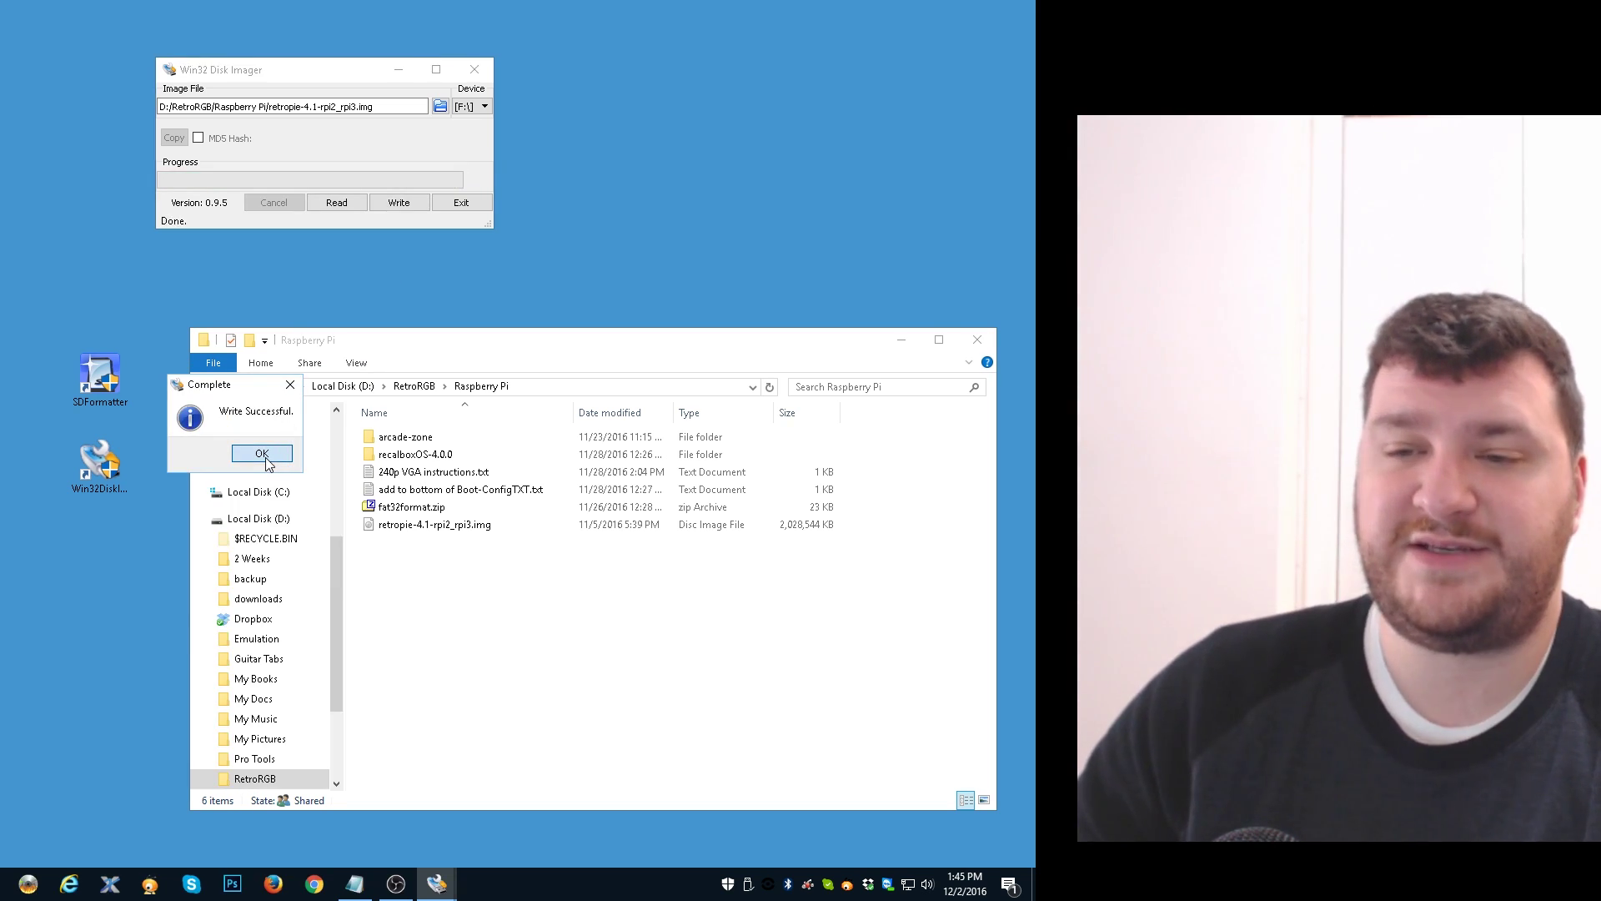
pyautogui.click(262, 454)
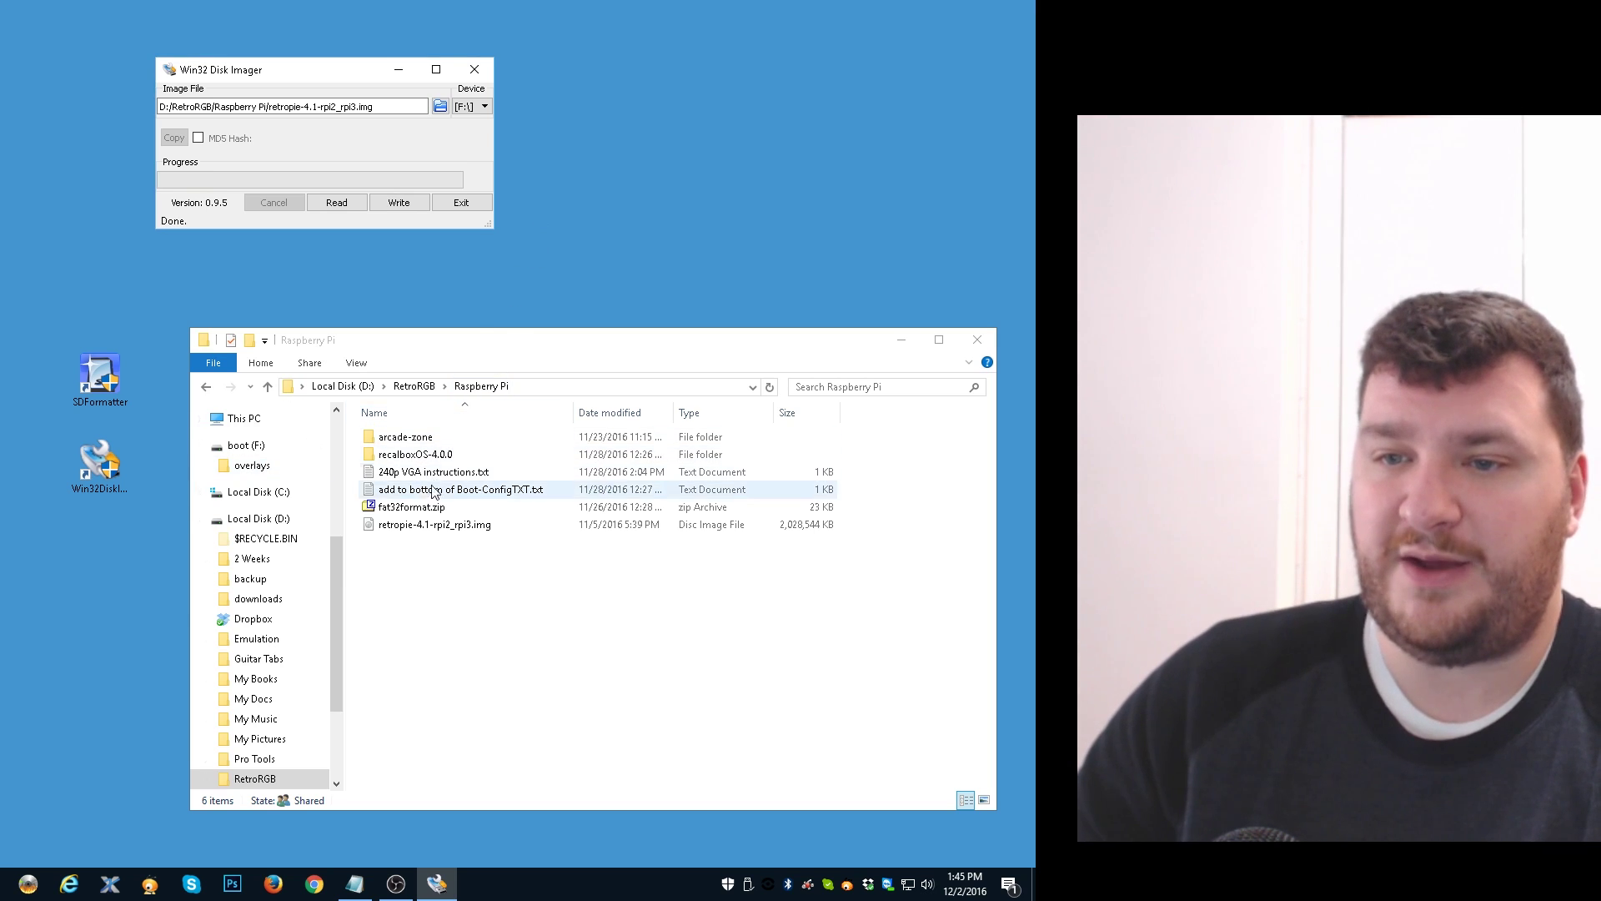
# Open the boot (F:) drive in a new File Explorer window and move it fully into view.
pyautogui.rightClick(262, 451)
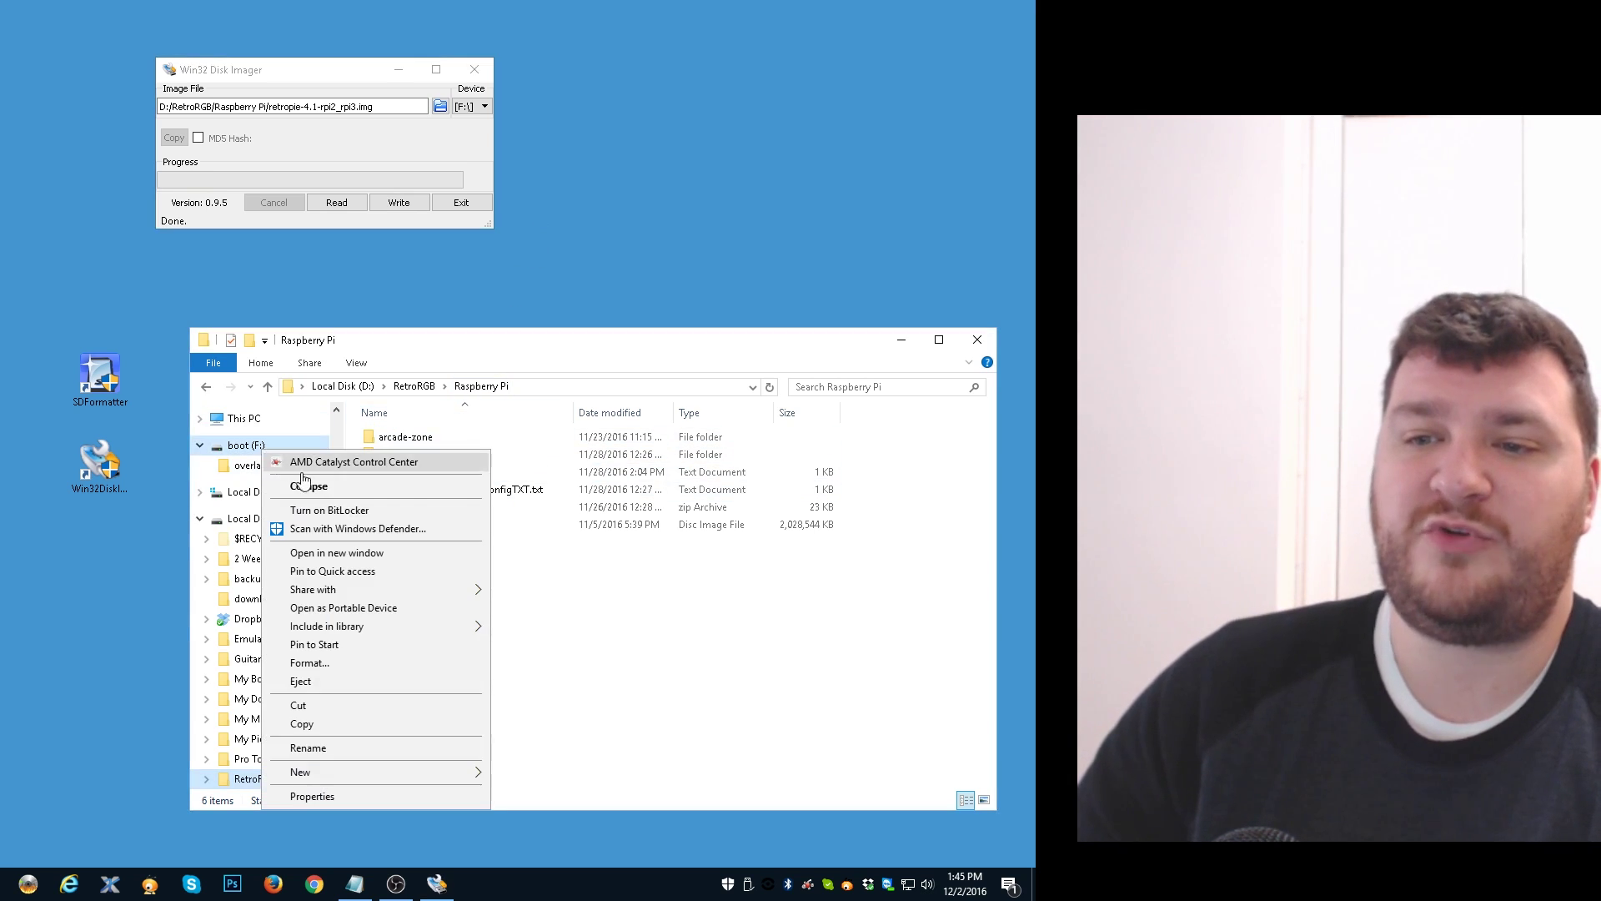
pyautogui.click(332, 552)
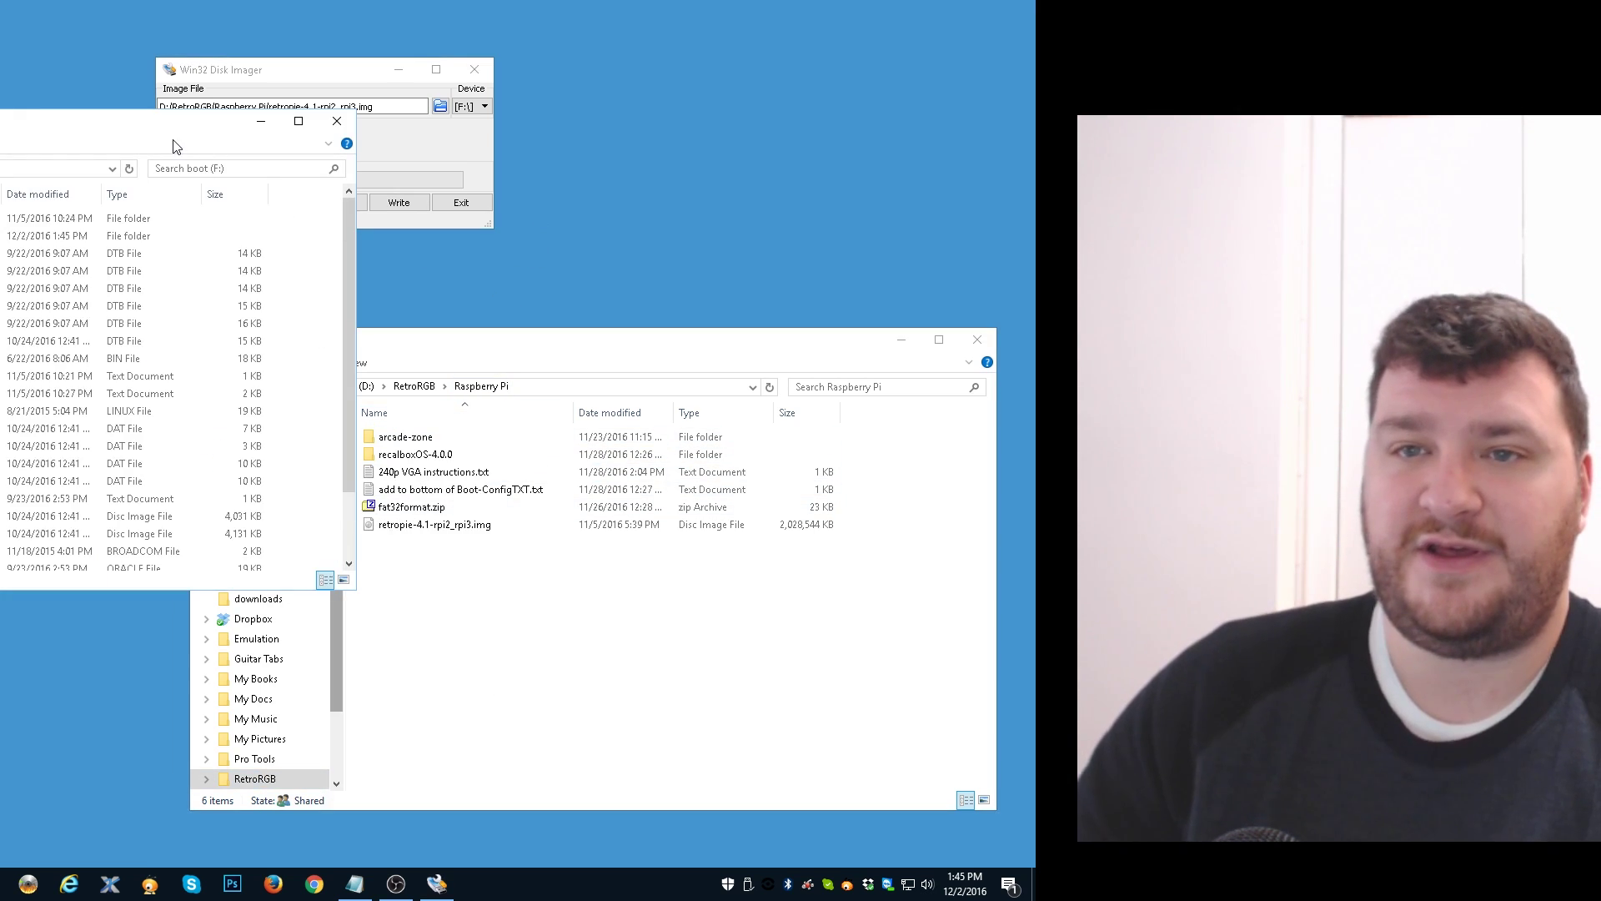
pyautogui.moveTo(192, 122); pyautogui.dragTo(686, 36)
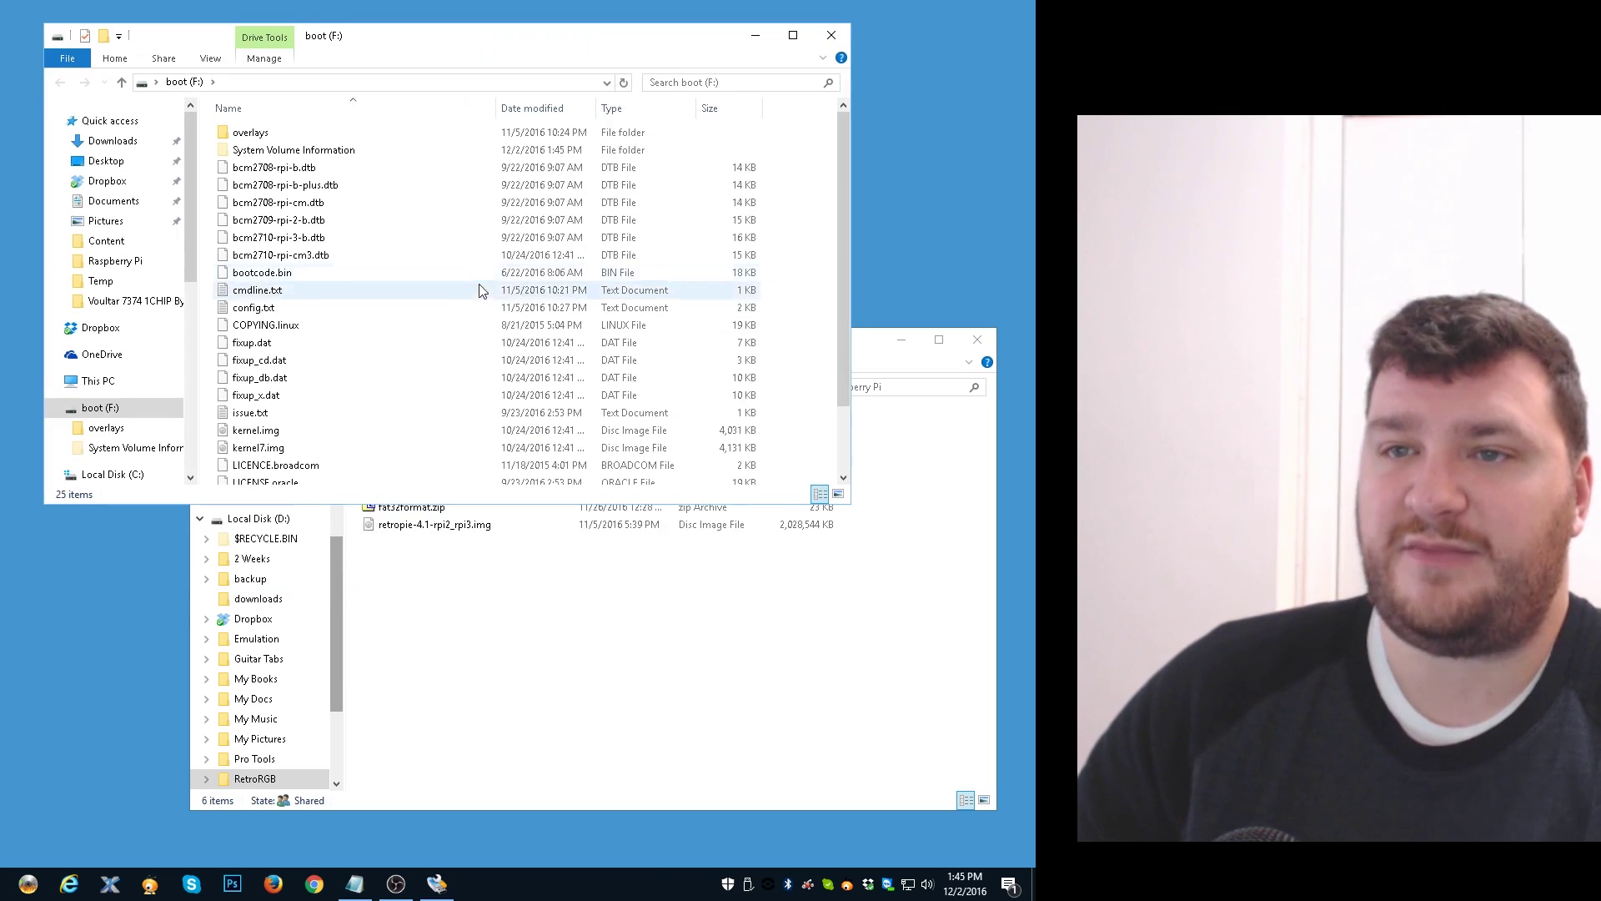
# Check how config.txt on the boot drive displays in Notepad, and close it.
pyautogui.scroll(-2, 363, 285)
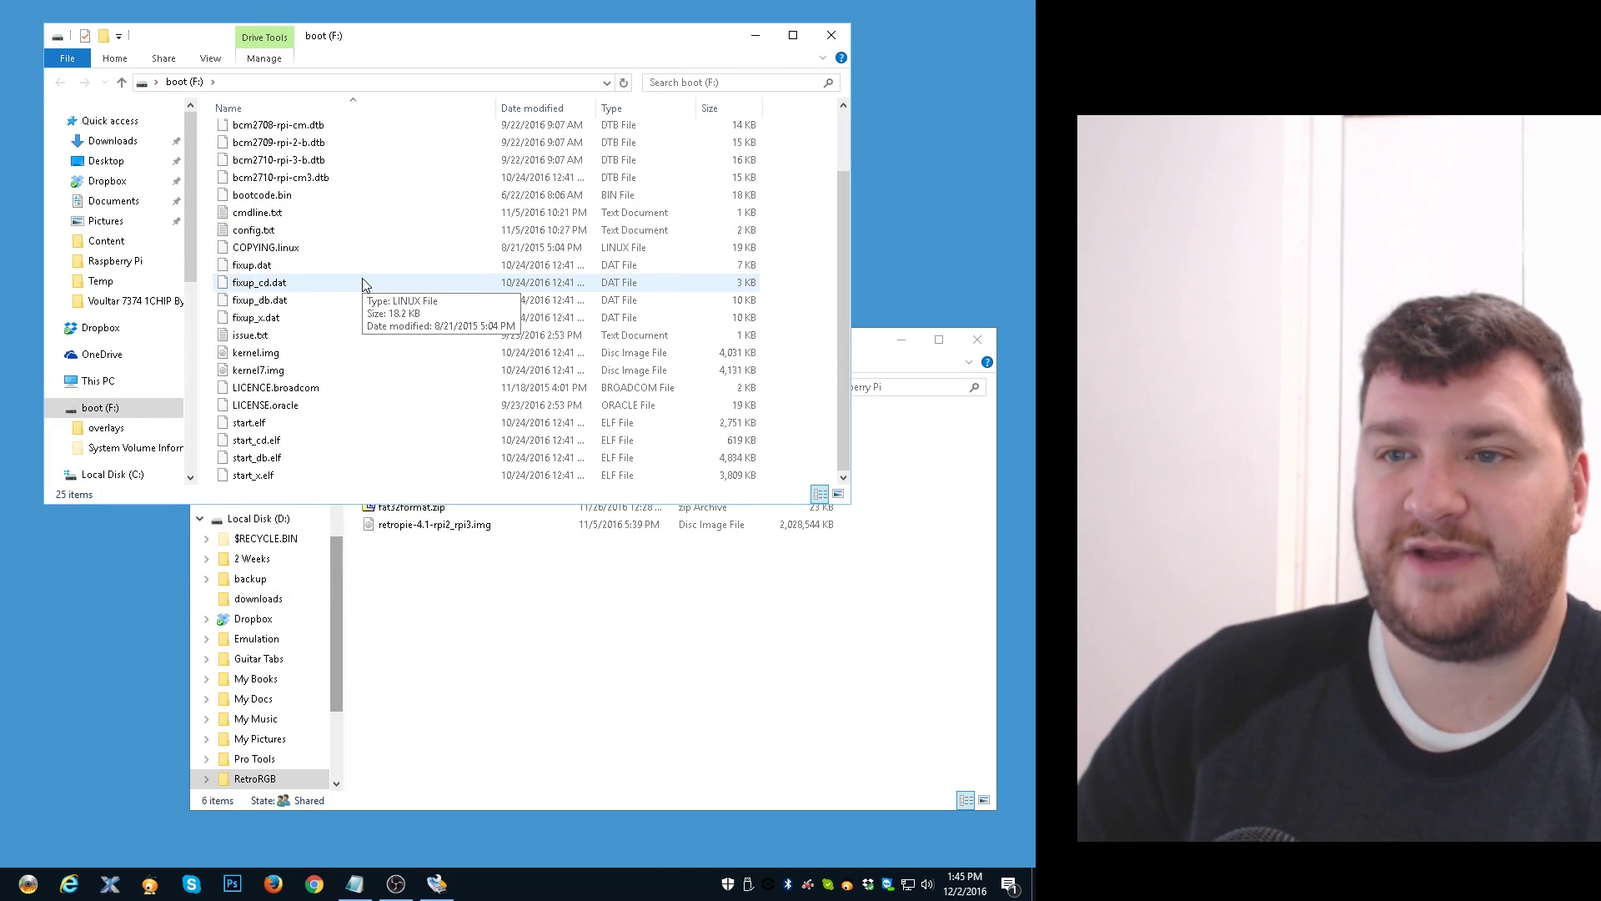
pyautogui.scroll(2, 363, 285)
pyautogui.doubleClick(254, 307)
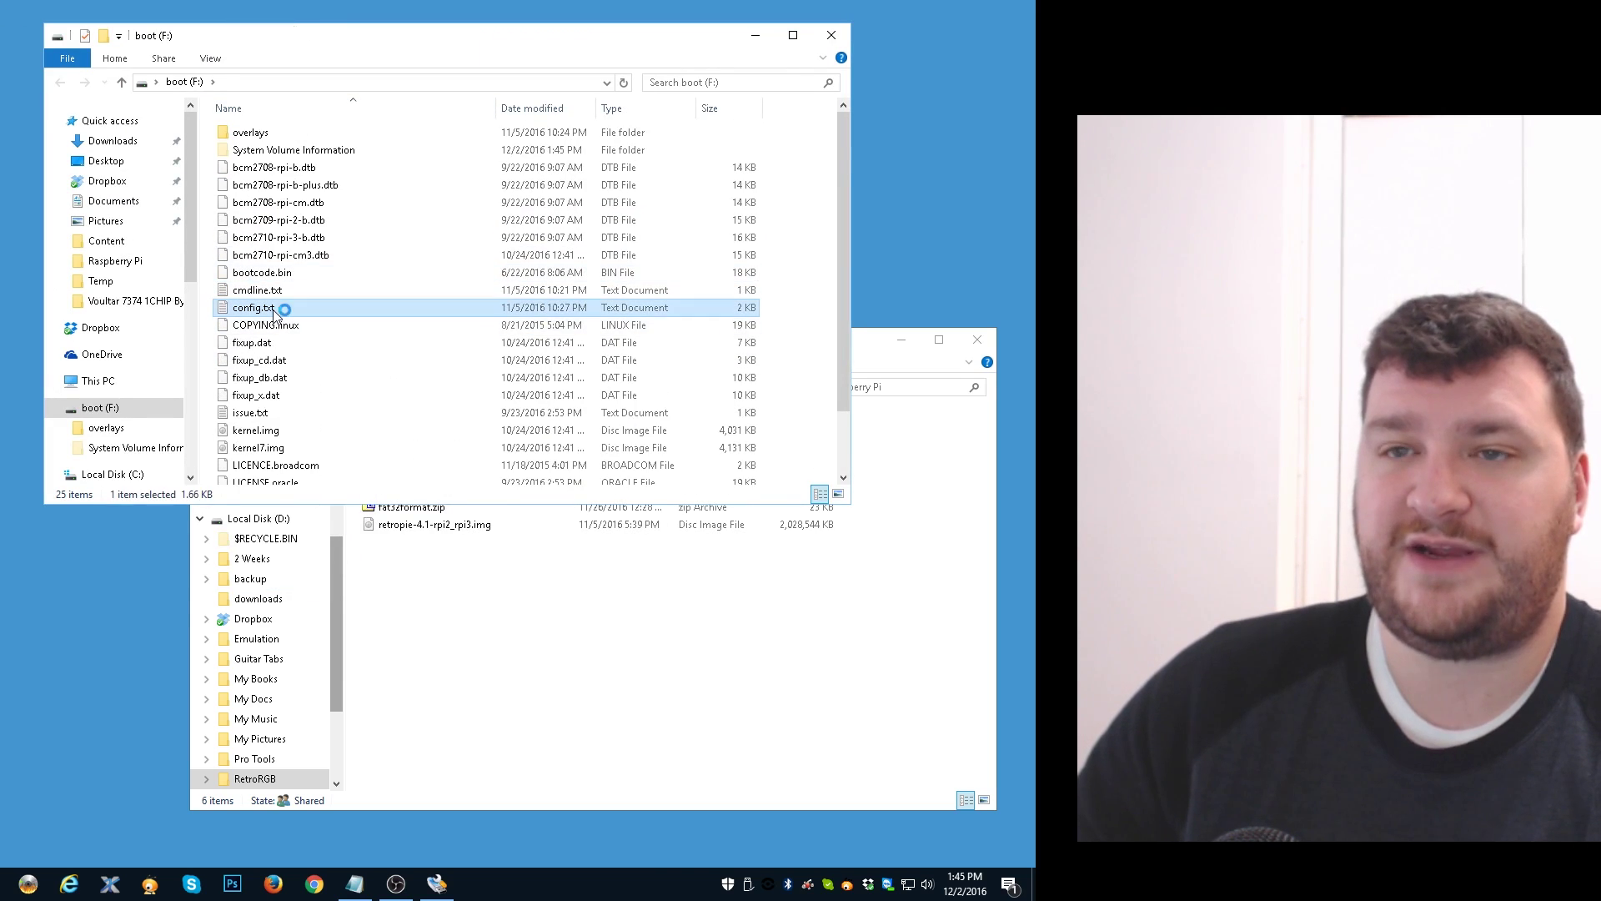
pyautogui.moveTo(75, 345); pyautogui.dragTo(591, 87)
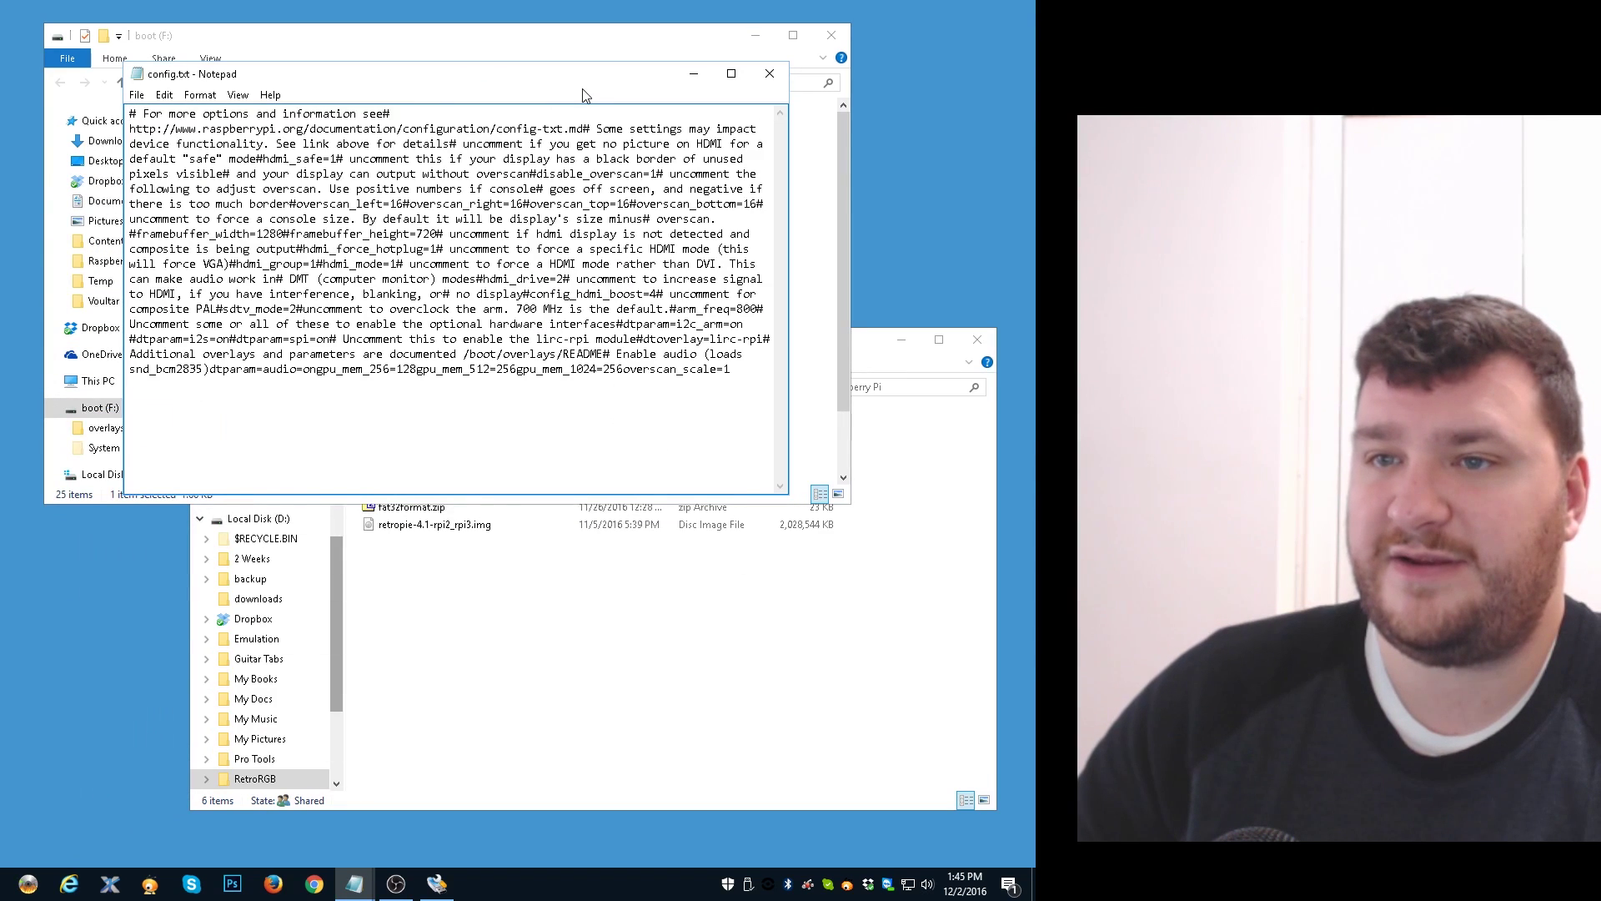
pyautogui.click(768, 73)
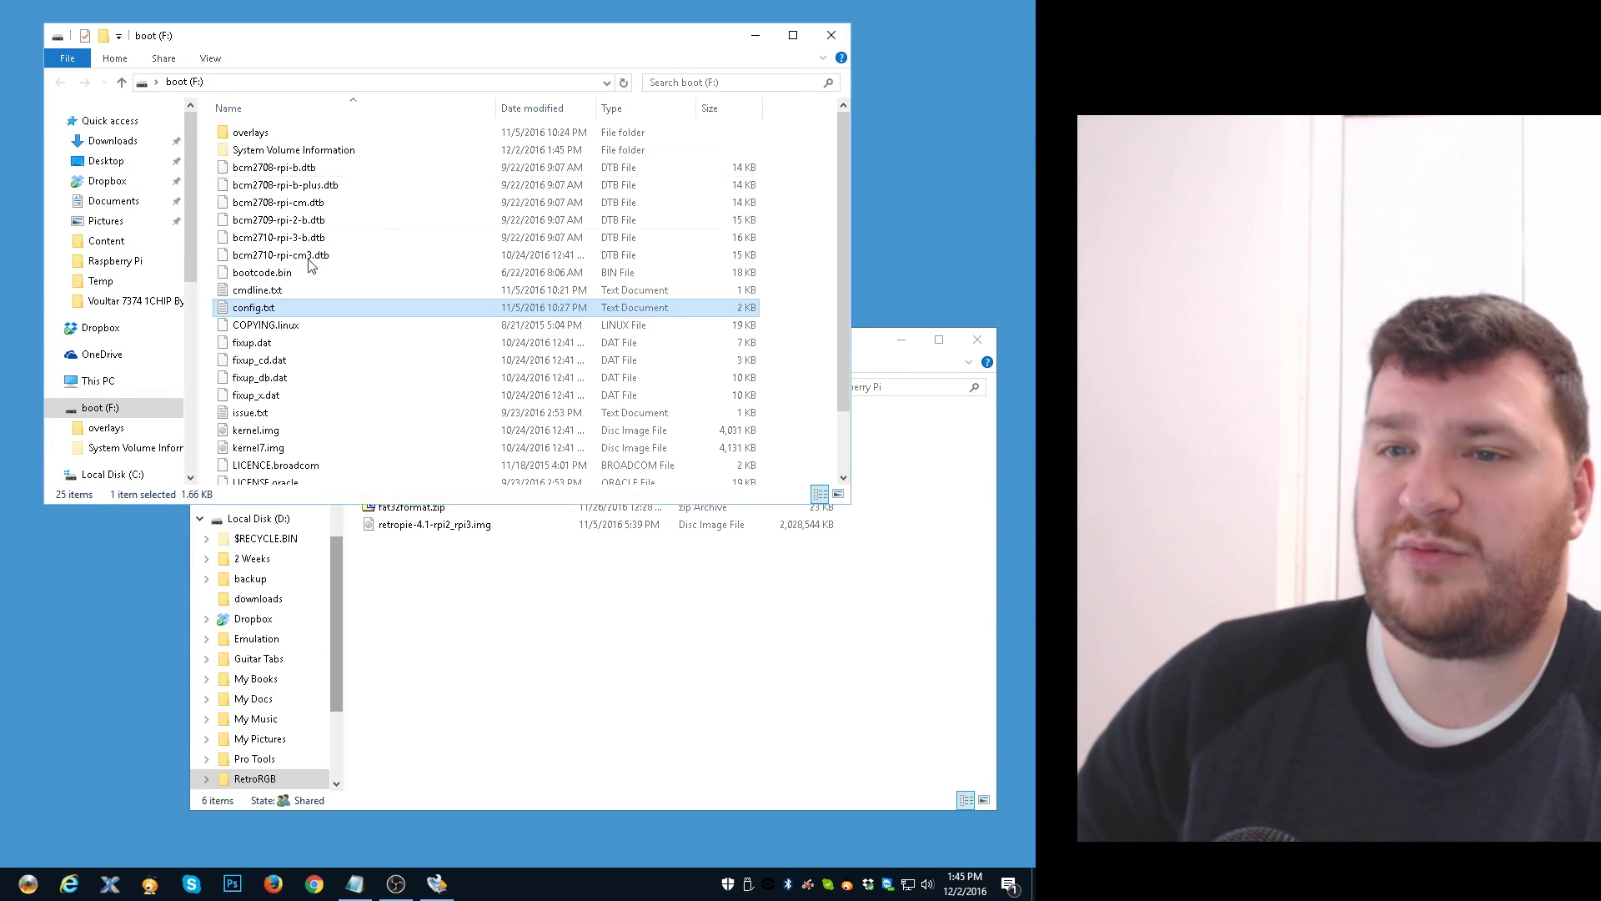
# Open config.txt from the boot drive in WordPad and arrange its window to show the end of the file.
pyautogui.rightClick(265, 304)
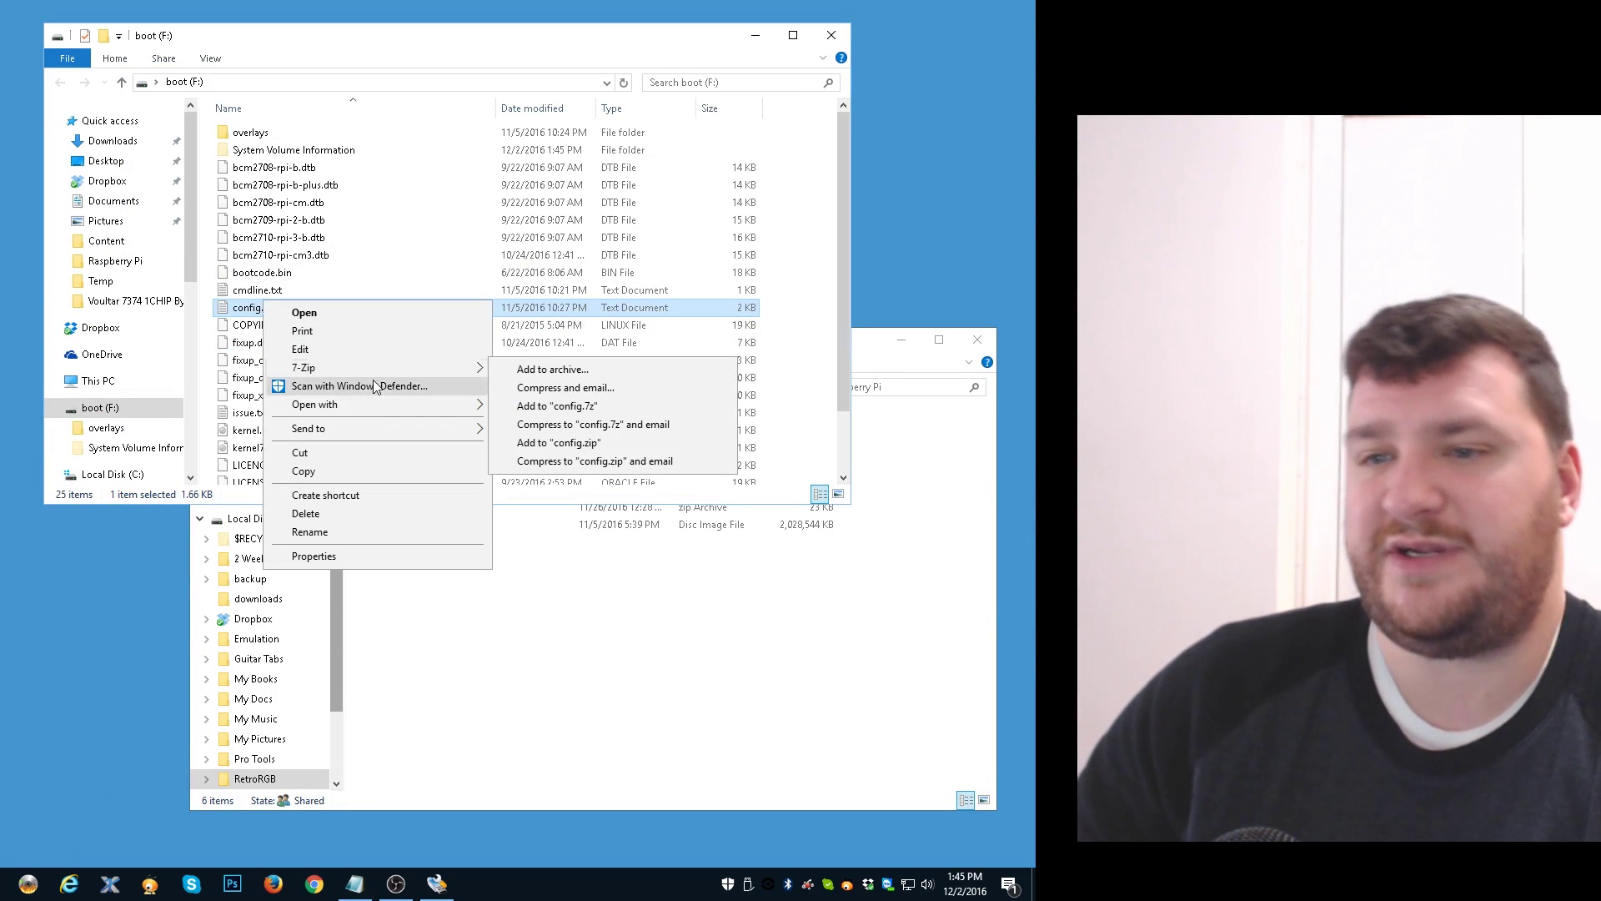
pyautogui.moveTo(377, 406)
pyautogui.click(571, 425)
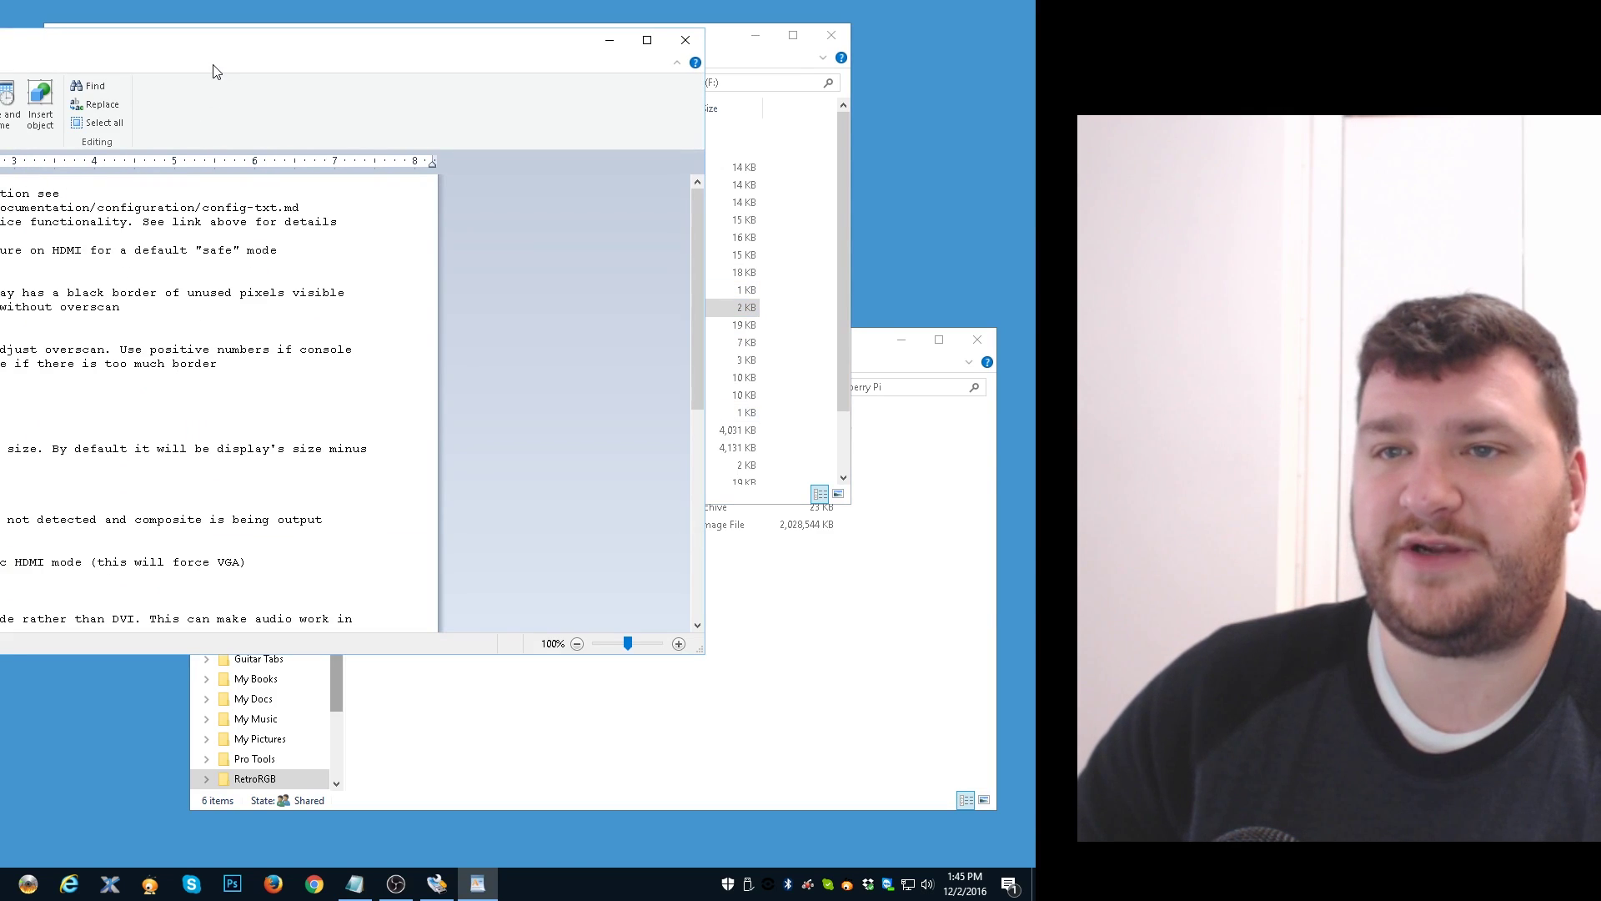
pyautogui.moveTo(57, 59); pyautogui.dragTo(288, 63)
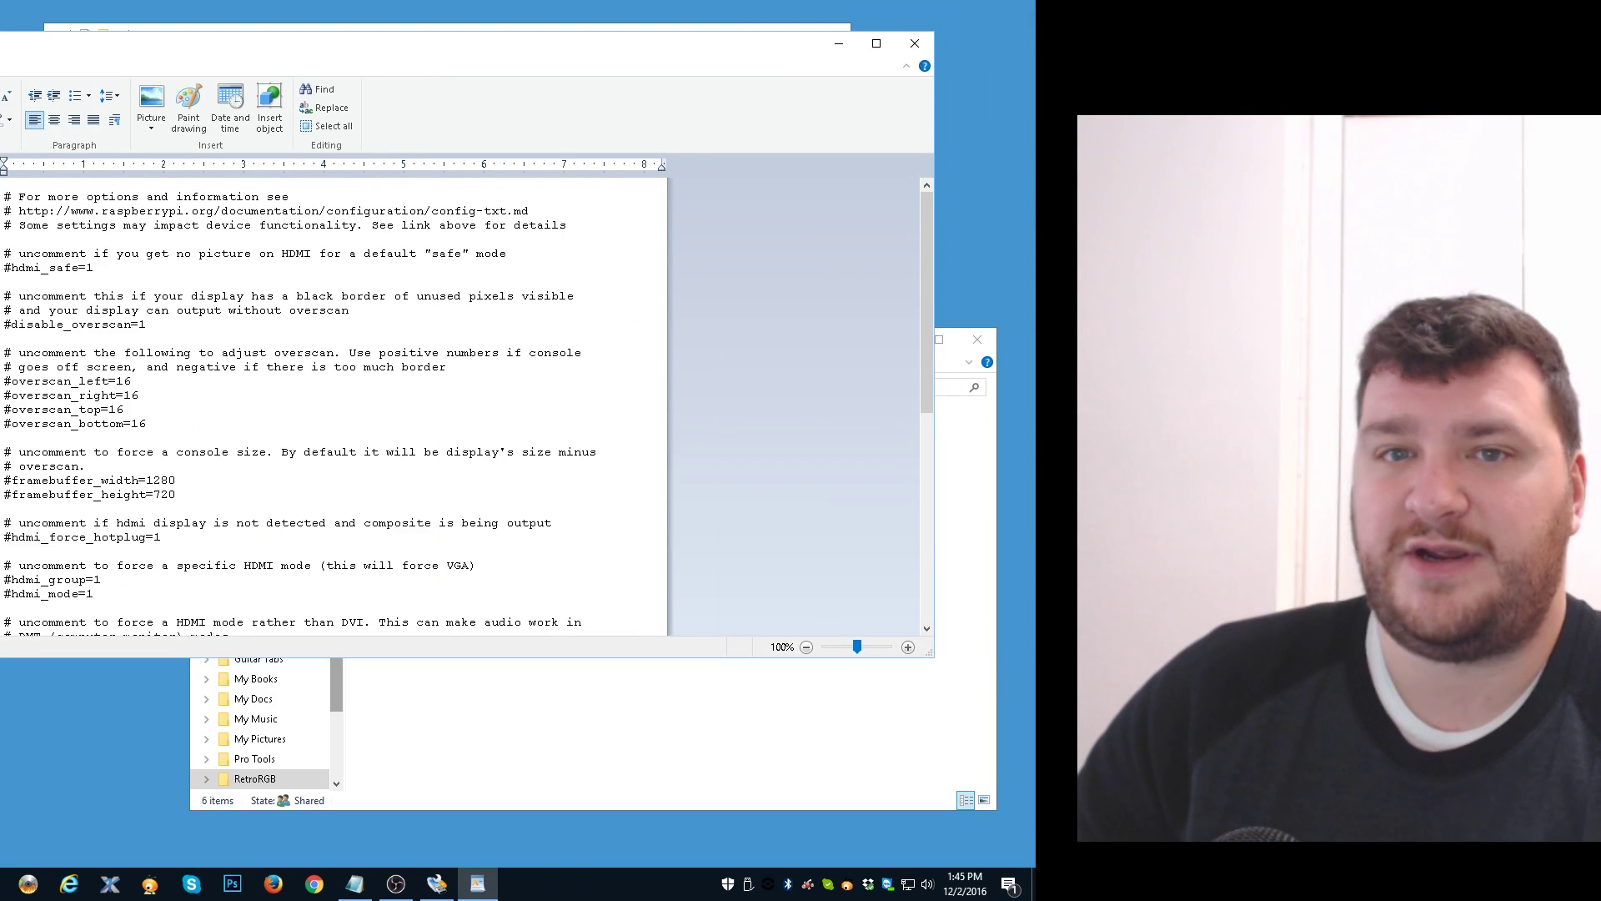
pyautogui.moveTo(934, 656); pyautogui.dragTo(589, 754)
pyautogui.moveTo(379, 64); pyautogui.dragTo(590, 58)
pyautogui.scroll(-8, 727, 422)
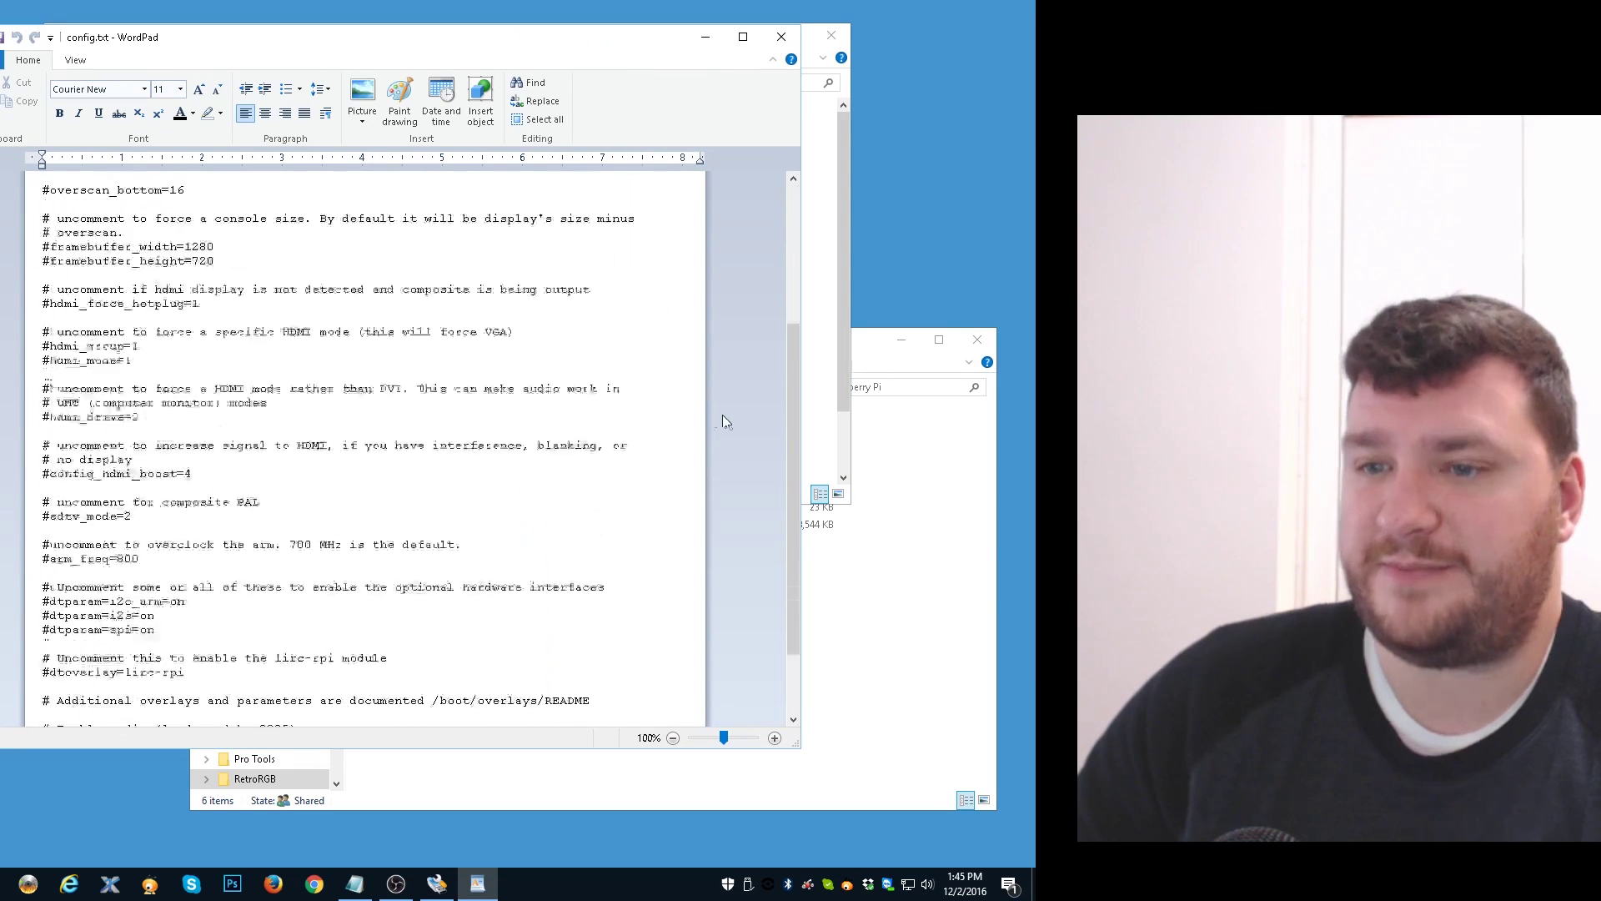
# Copy the full text of "add to bottom of Boot-ConfigTXT.txt" from the Raspberry Pi folder and close that file.
pyautogui.click(938, 609)
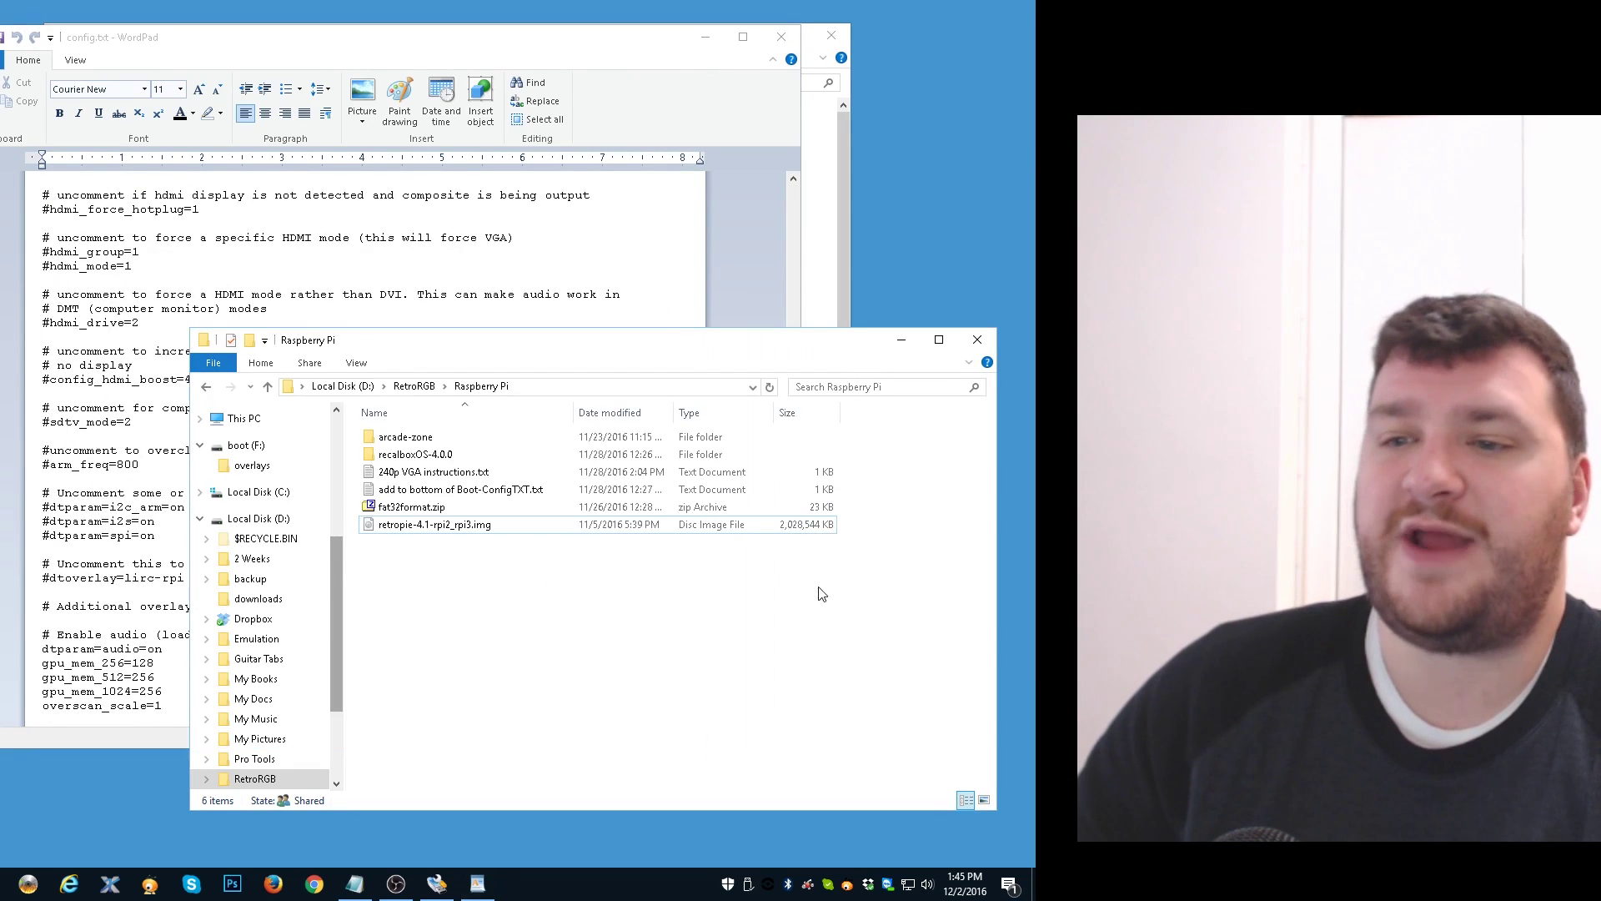
pyautogui.doubleClick(434, 490)
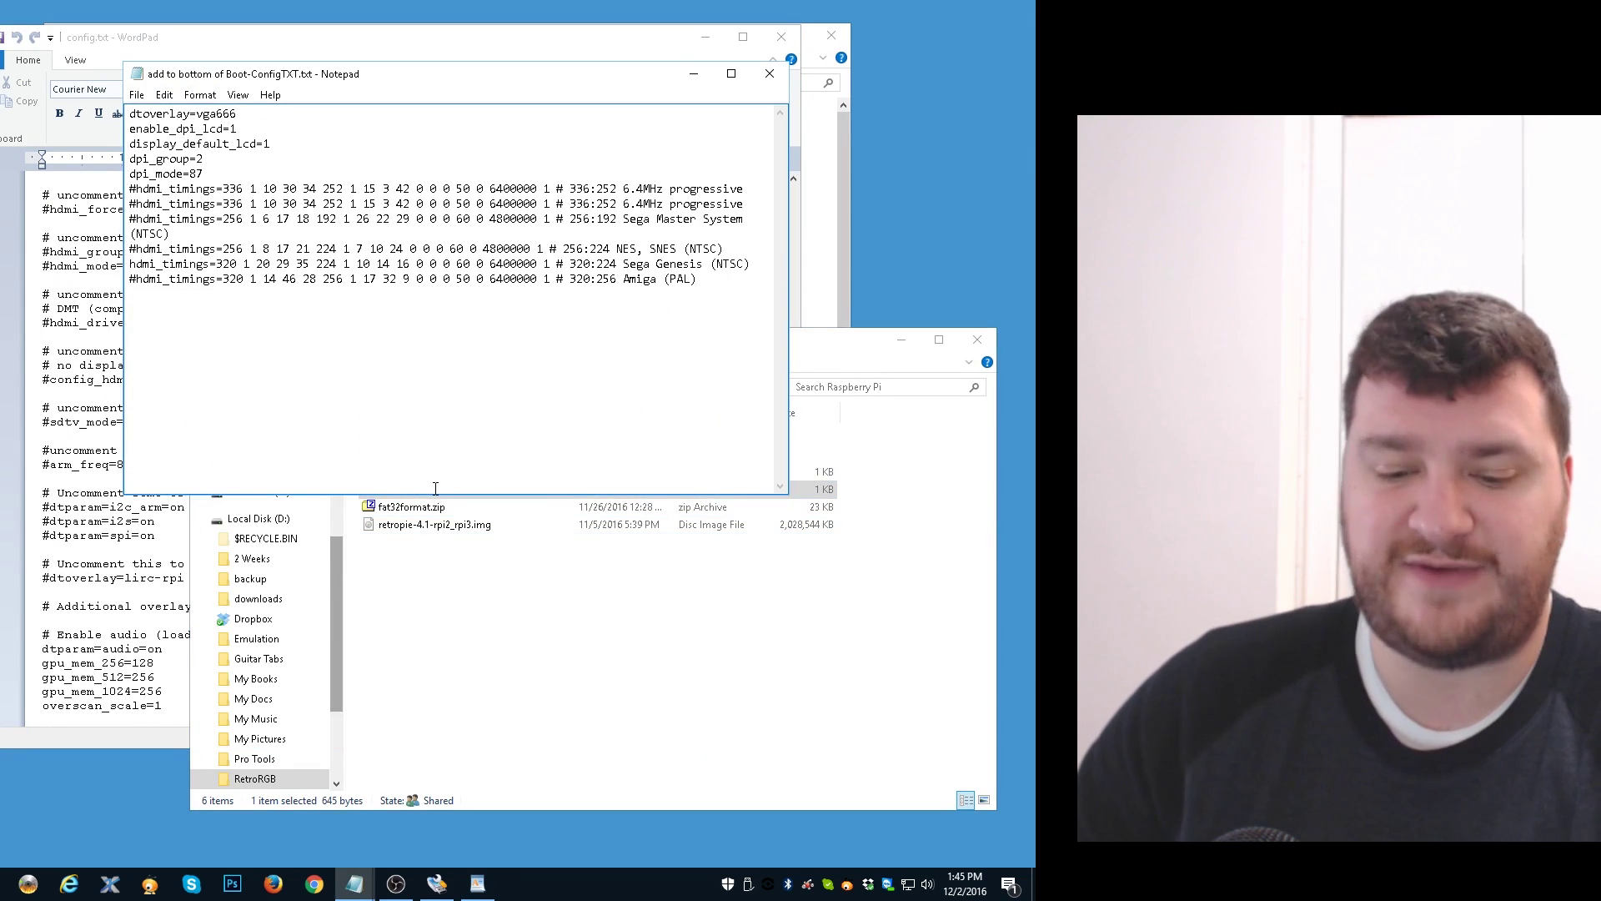
pyautogui.hotkey('ctrl', 'a')
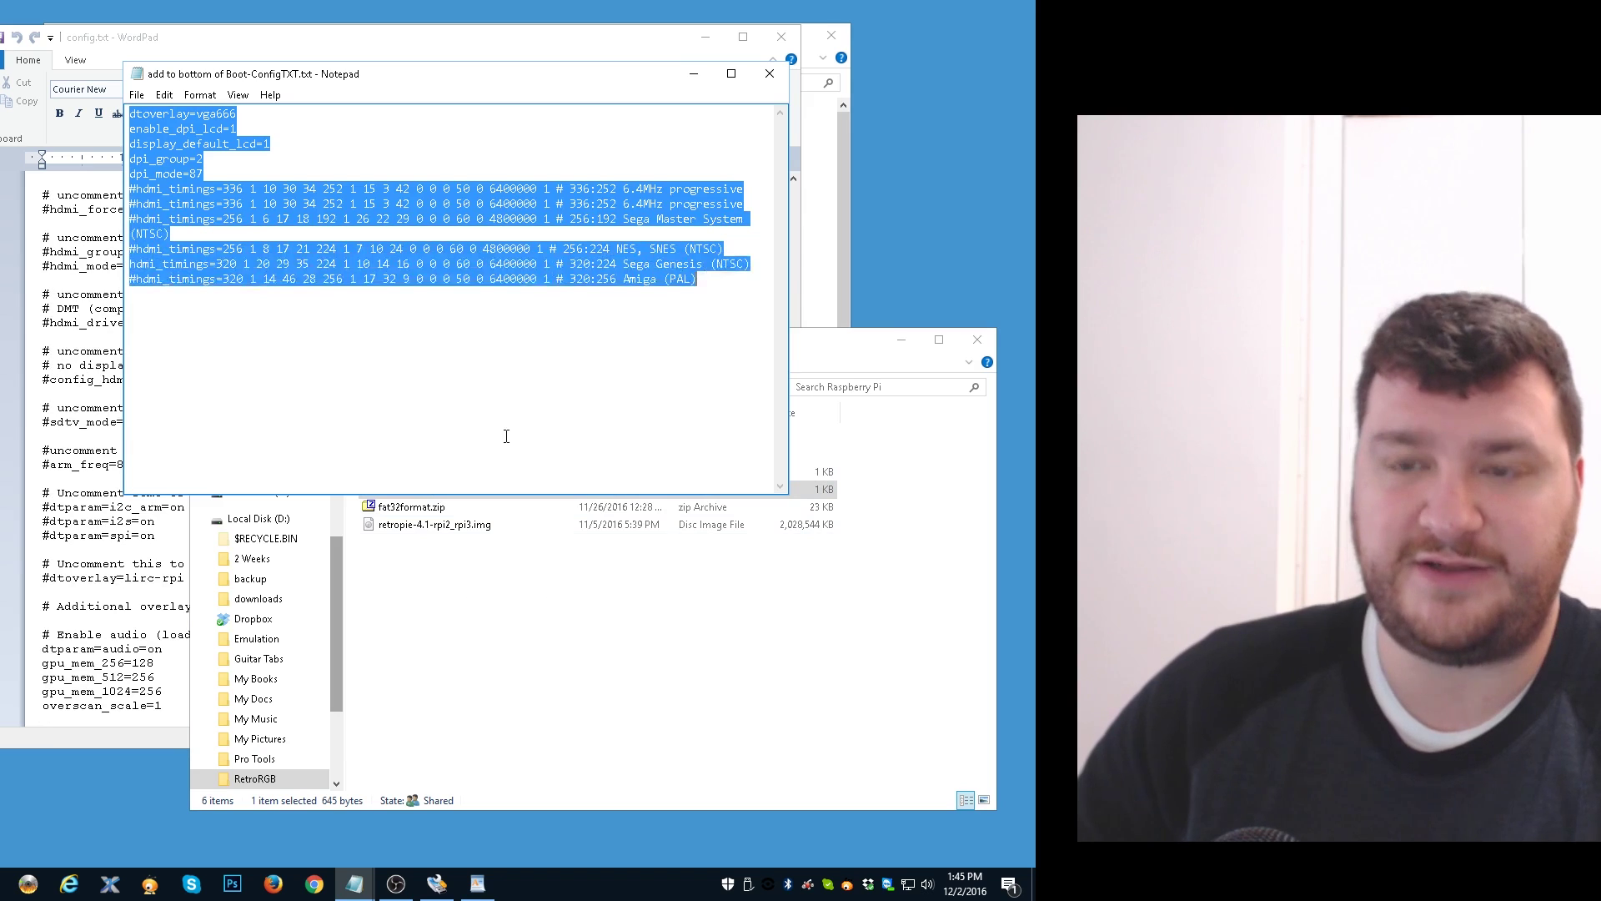
pyautogui.click(778, 76)
# Paste the copied vga666 display and HDMI timing settings below the last line of config.txt, then save and close it.
pyautogui.click(503, 55)
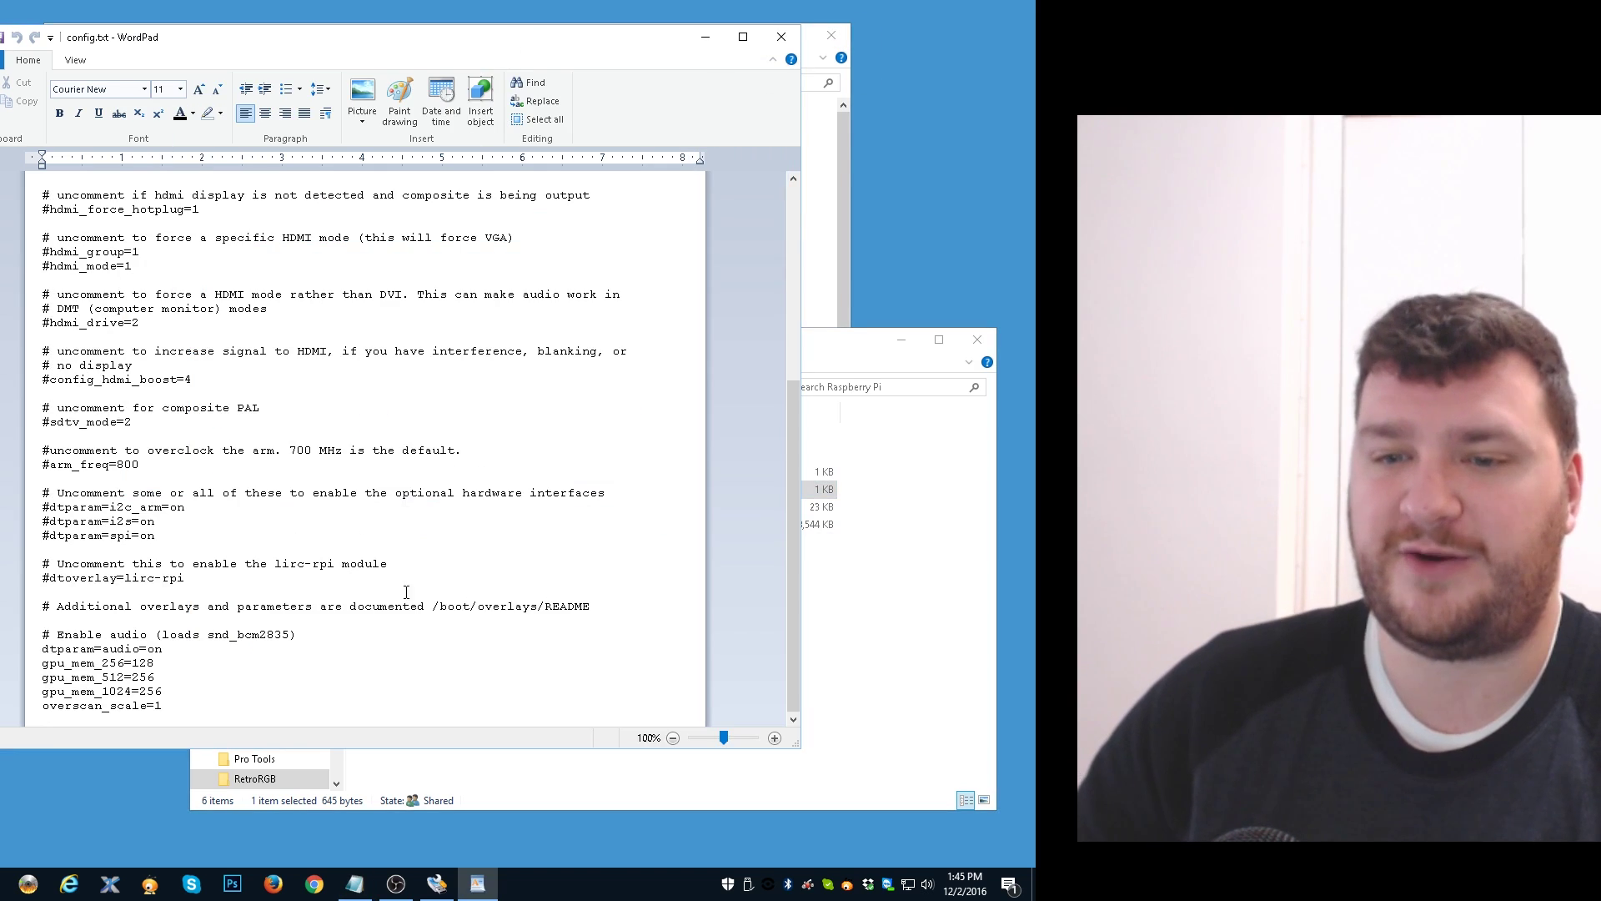
pyautogui.click(255, 715)
pyautogui.press('Return')
pyautogui.press('Return')
pyautogui.hotkey('ctrl', 'v')
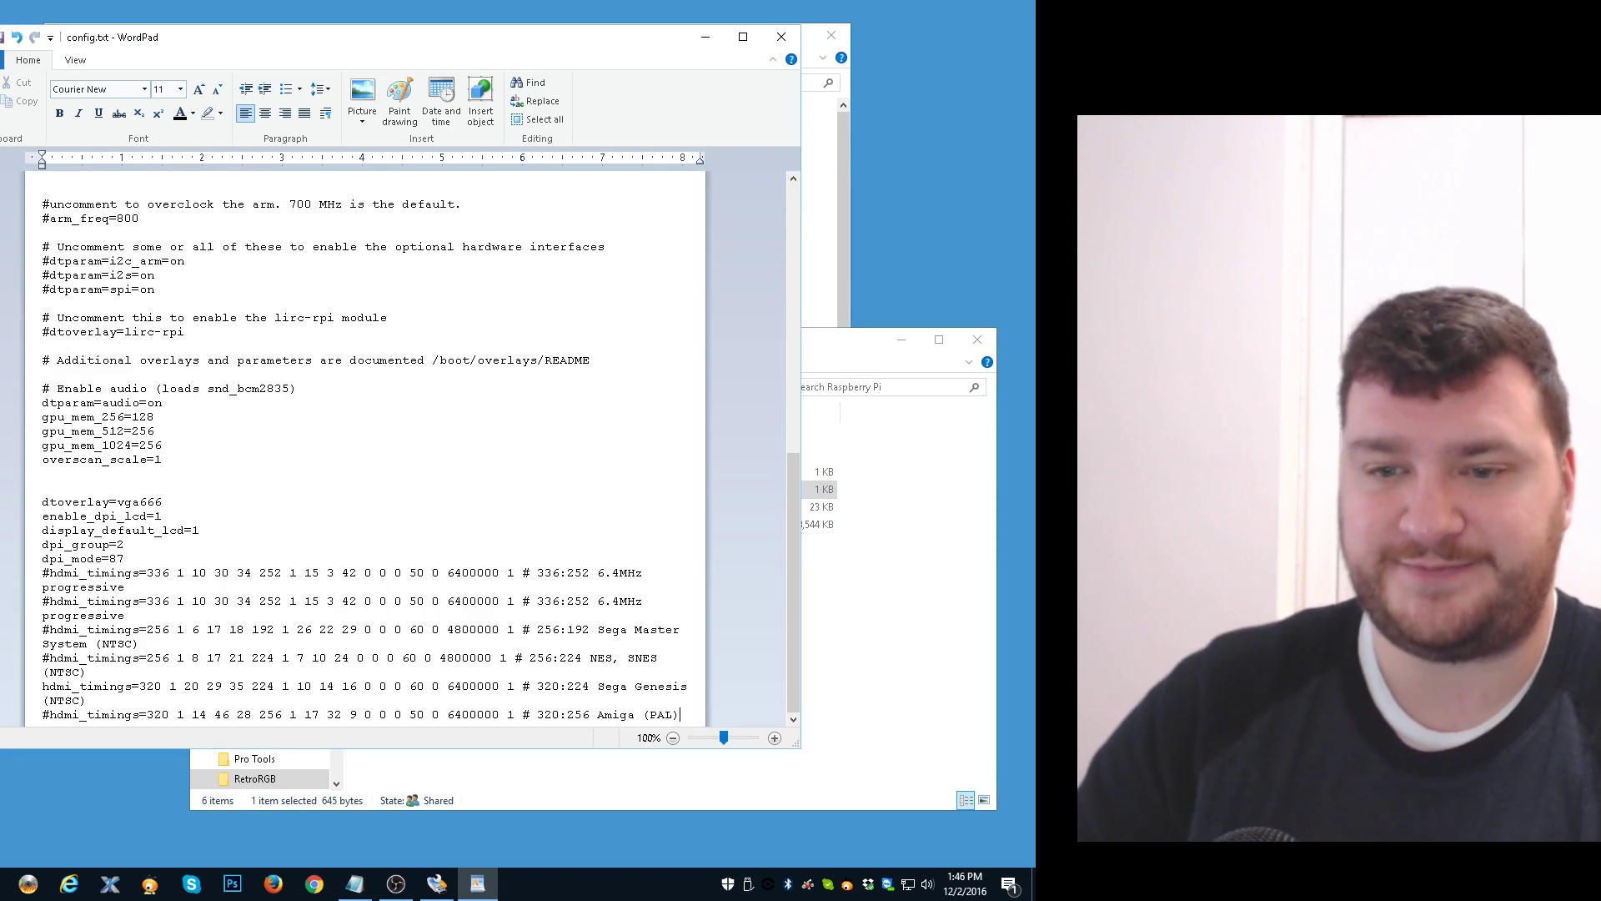
pyautogui.click(781, 36)
pyautogui.click(333, 398)
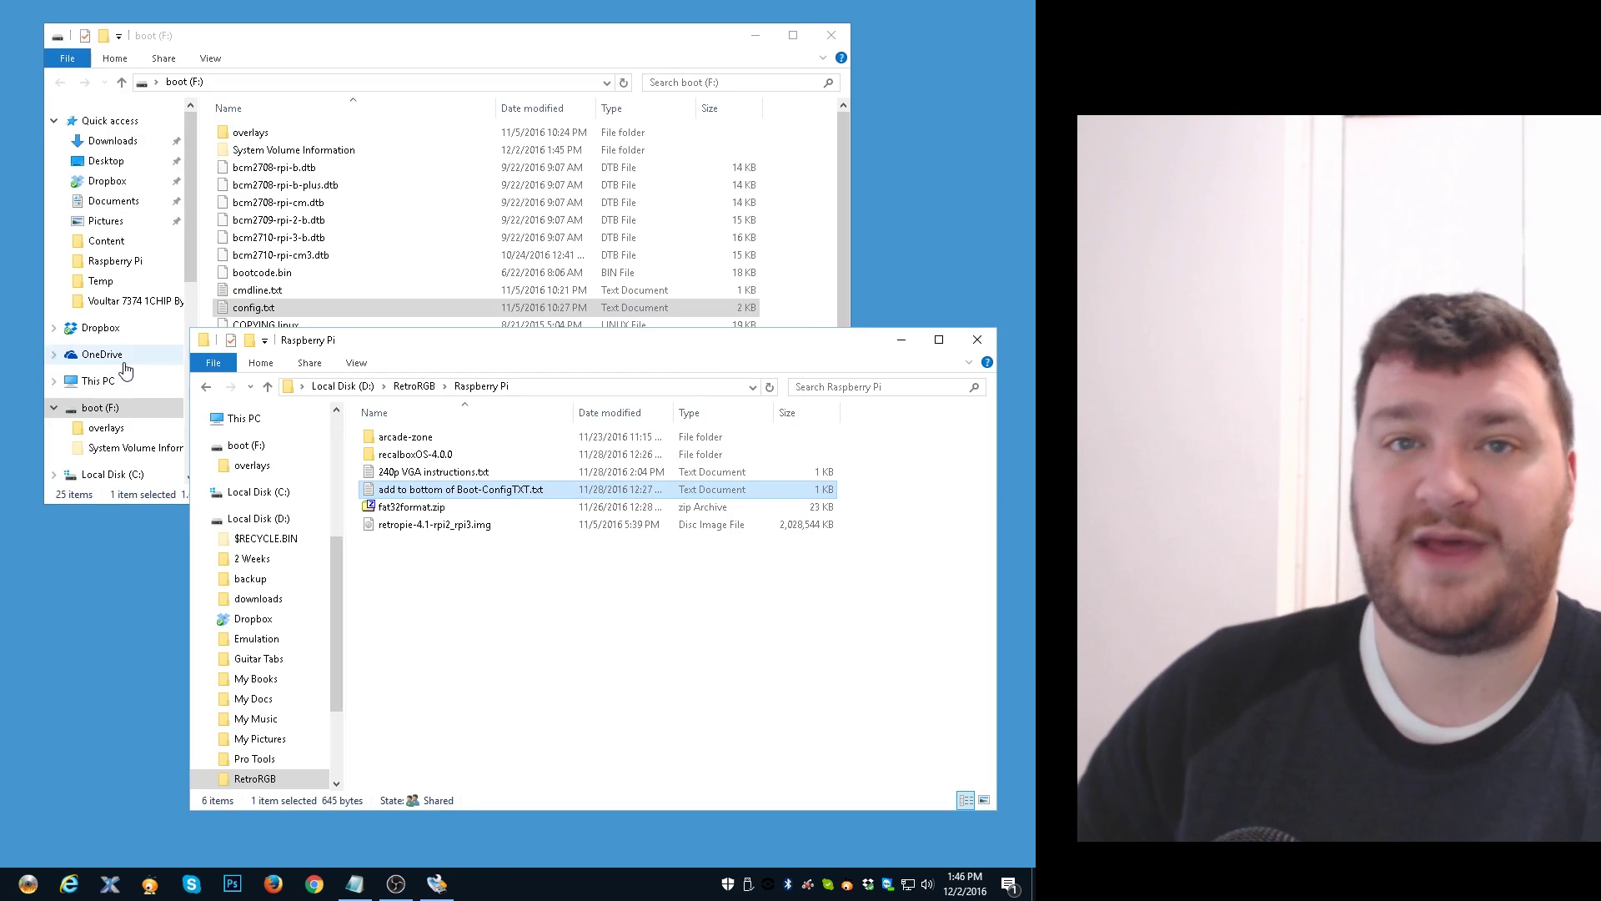
# Eject the boot (F:) drive.
pyautogui.click(102, 408)
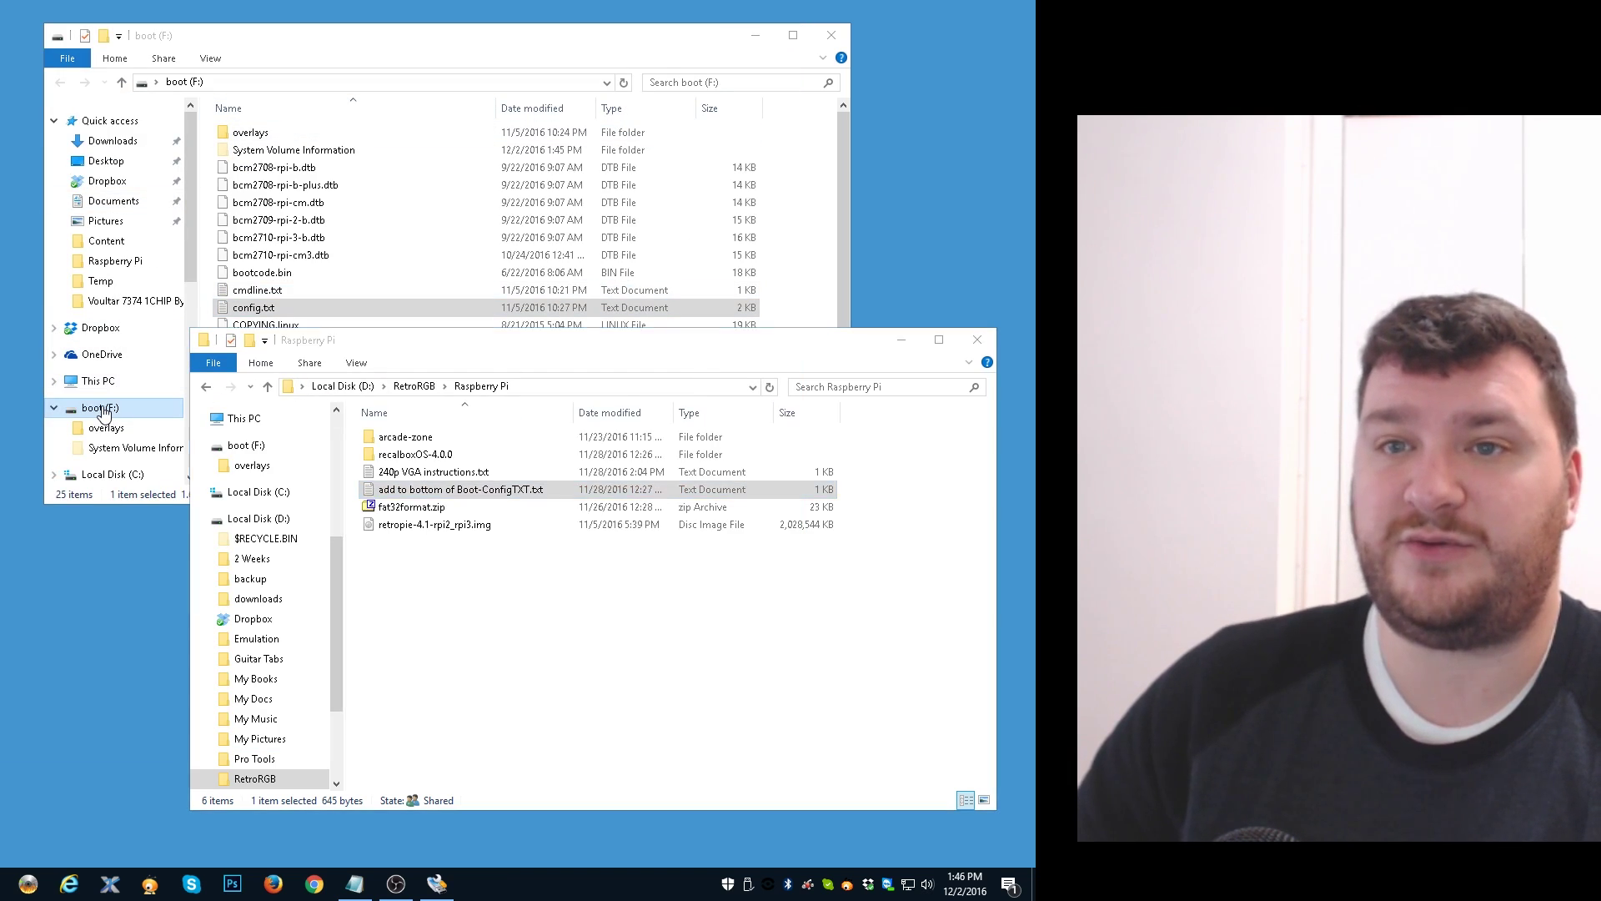
pyautogui.rightClick(102, 408)
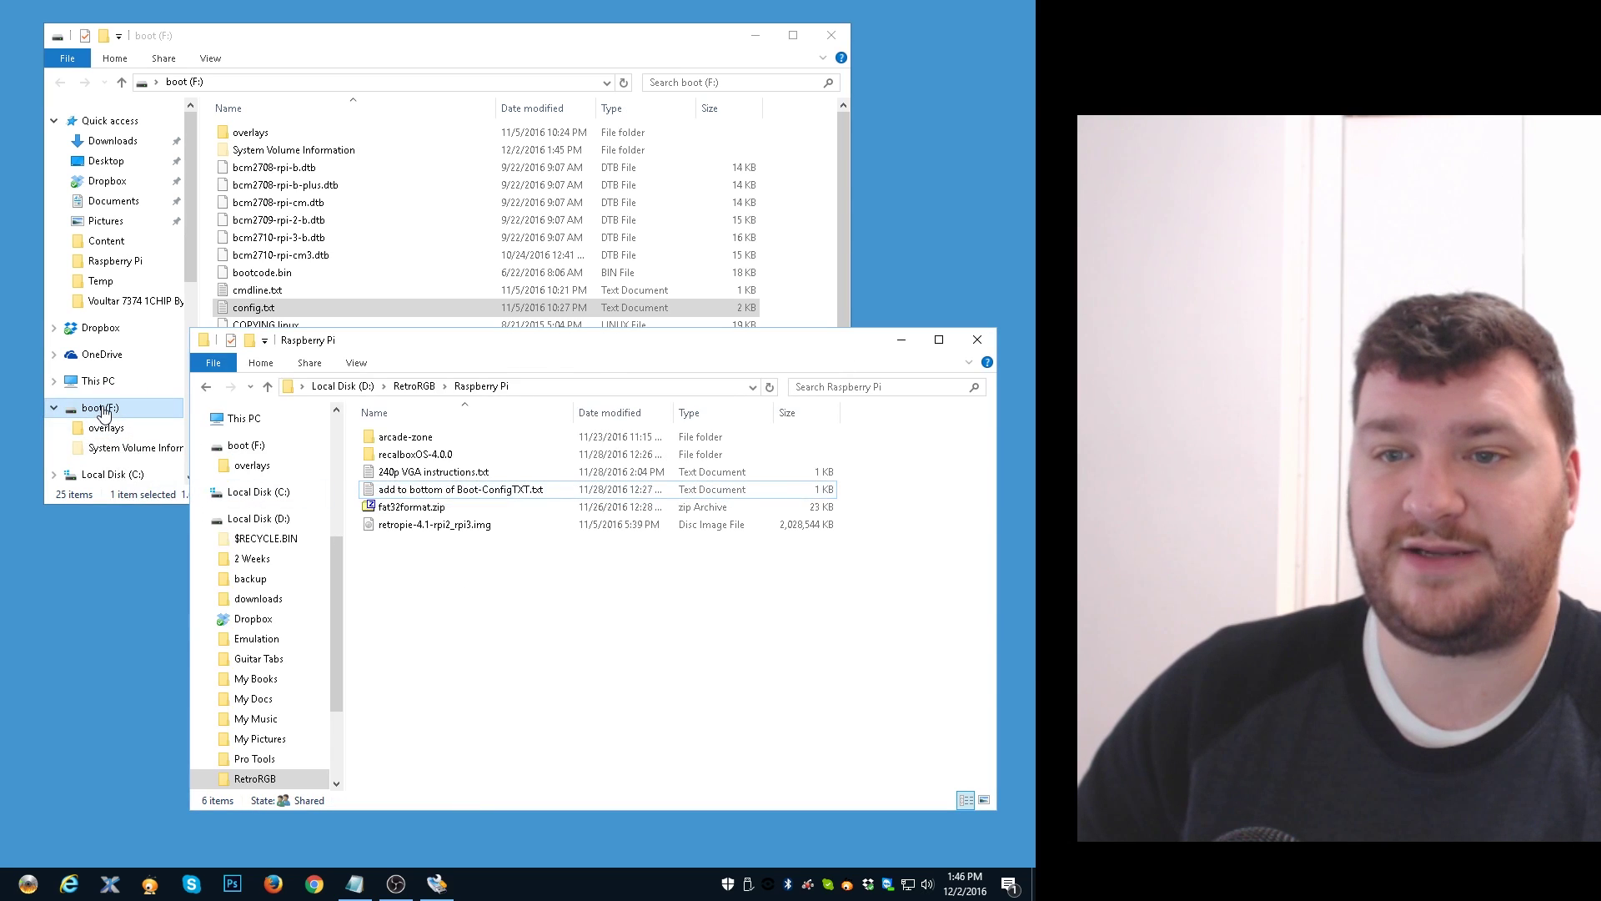
pyautogui.rightClick(102, 408)
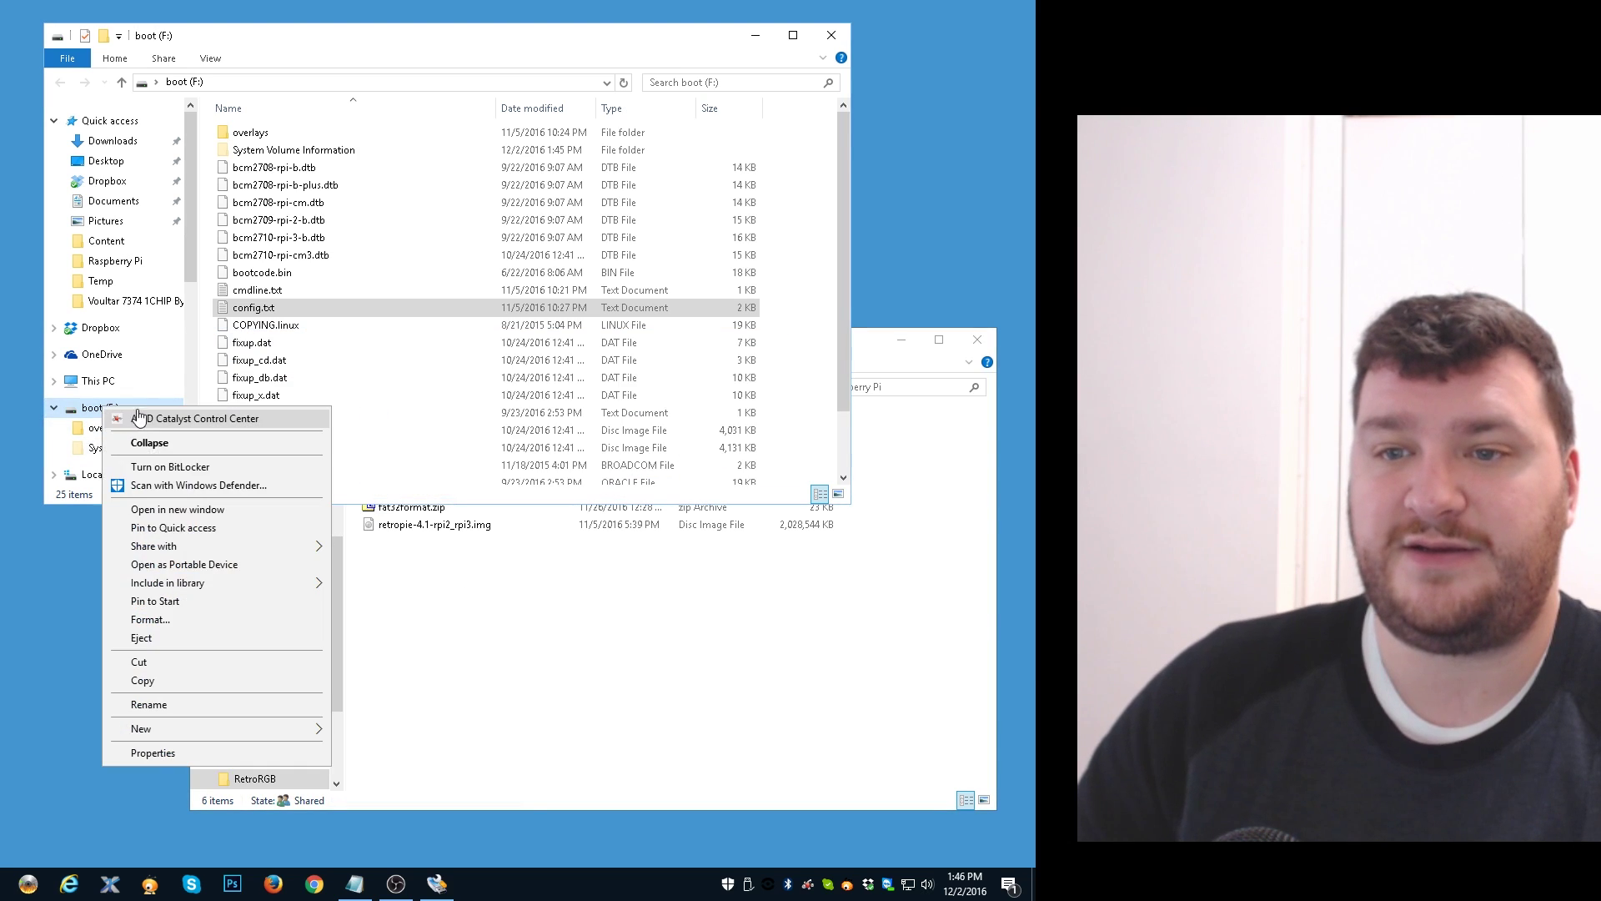
pyautogui.click(200, 637)
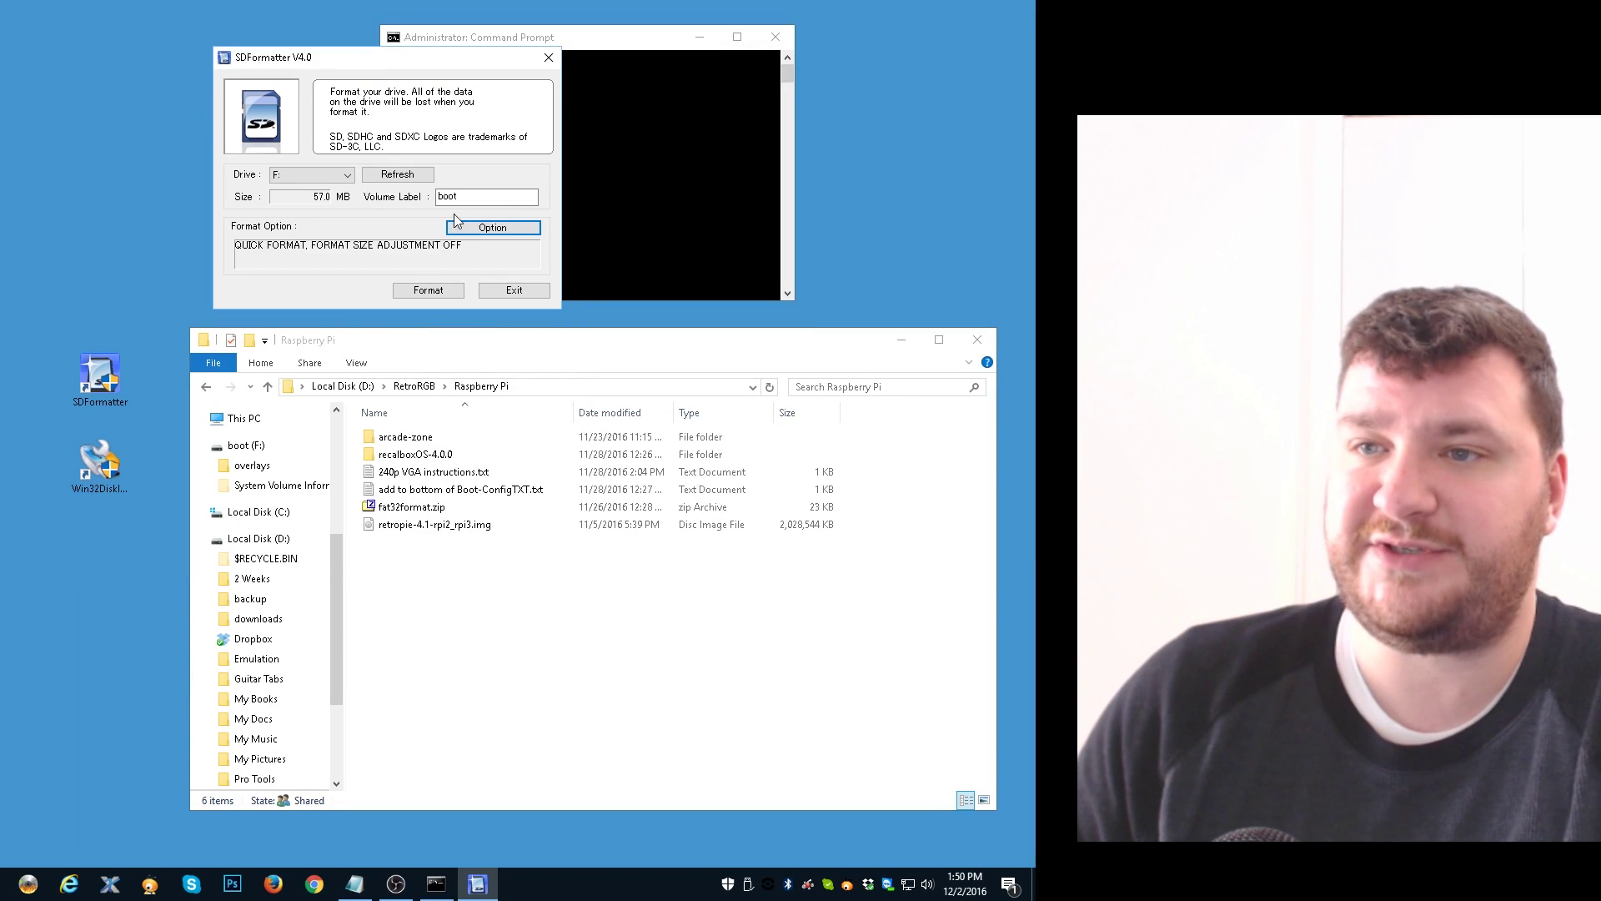
# Set SDFormatter's format size adjustment to ON for drive F:, keeping the QUICK format type.
pyautogui.click(492, 227)
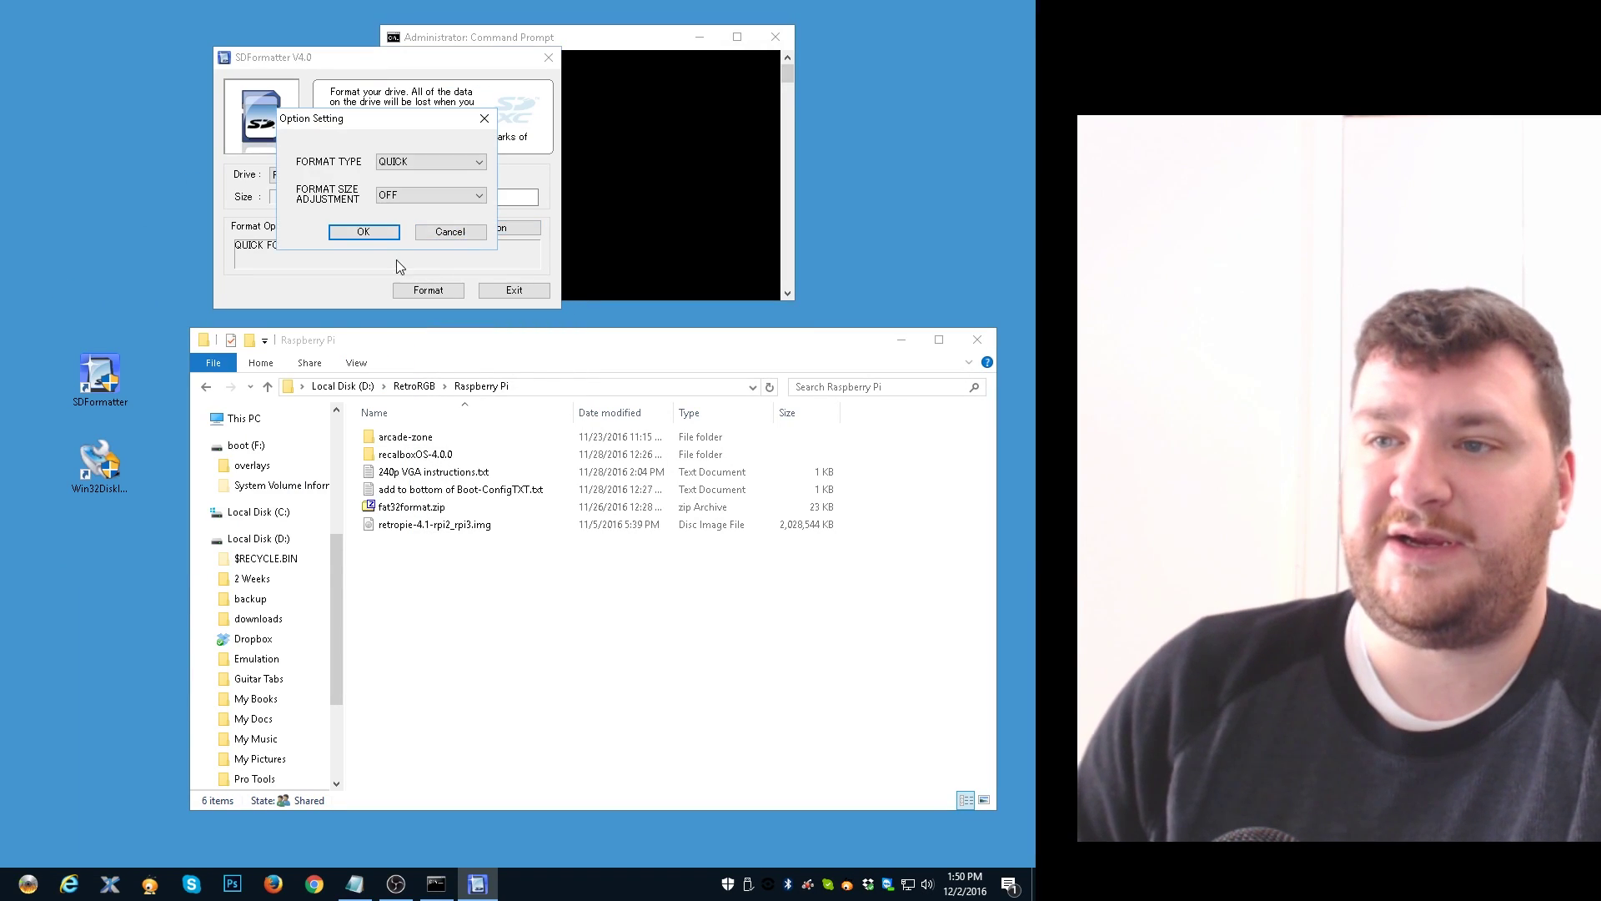
pyautogui.click(471, 194)
pyautogui.click(409, 218)
pyautogui.click(342, 240)
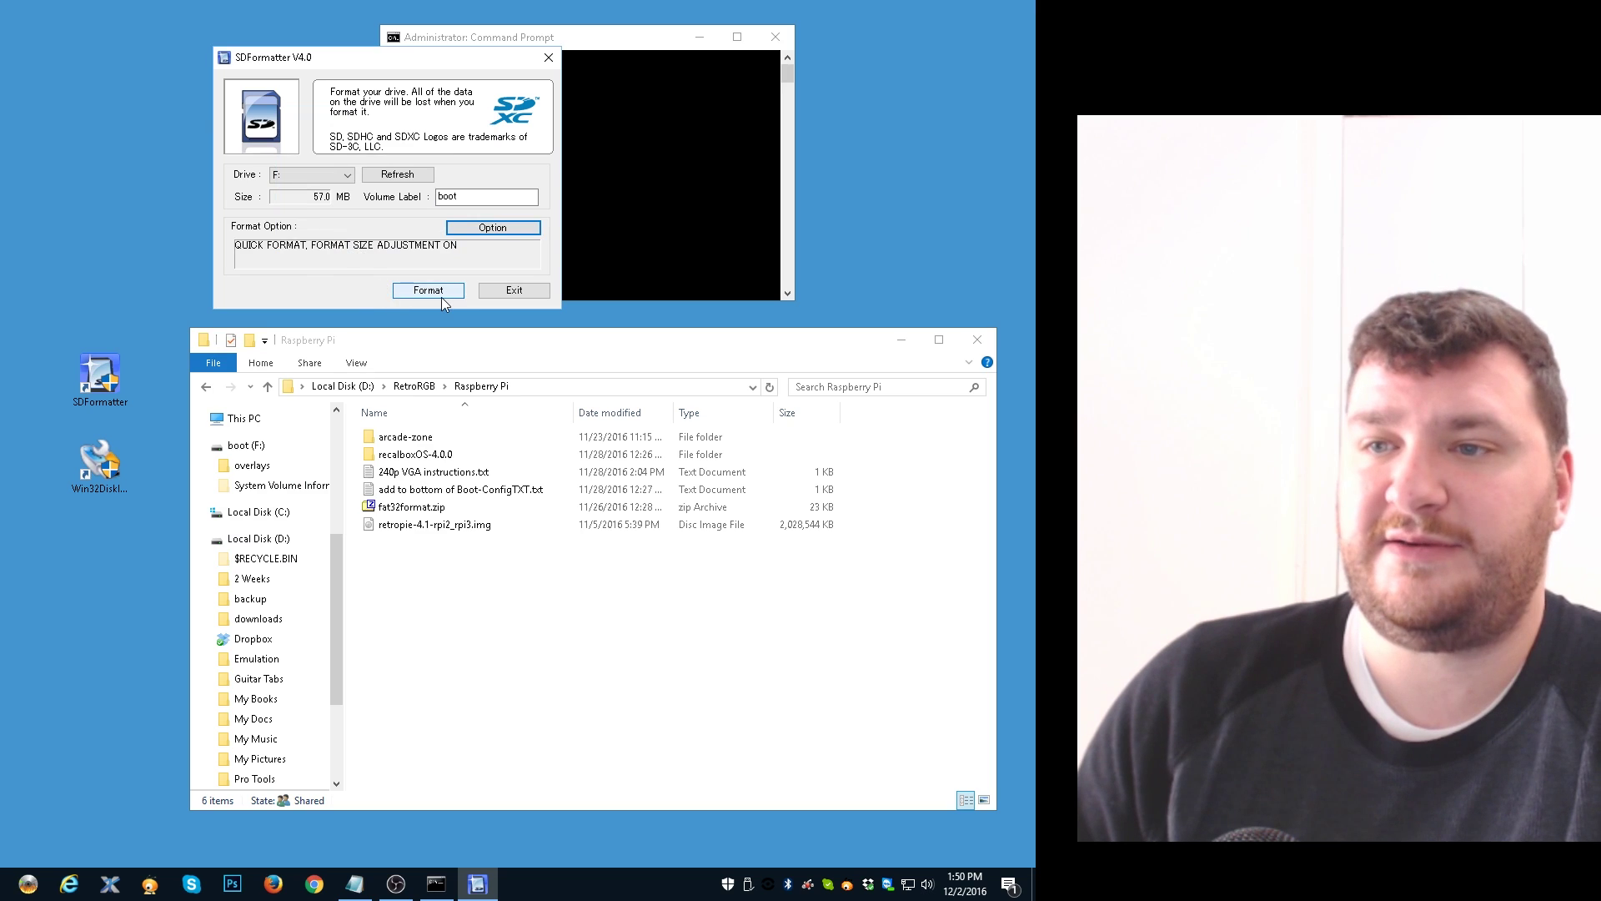
# Format the SD card on drive F: with the current options and exit SDFormatter.
pyautogui.click(440, 293)
pyautogui.click(393, 223)
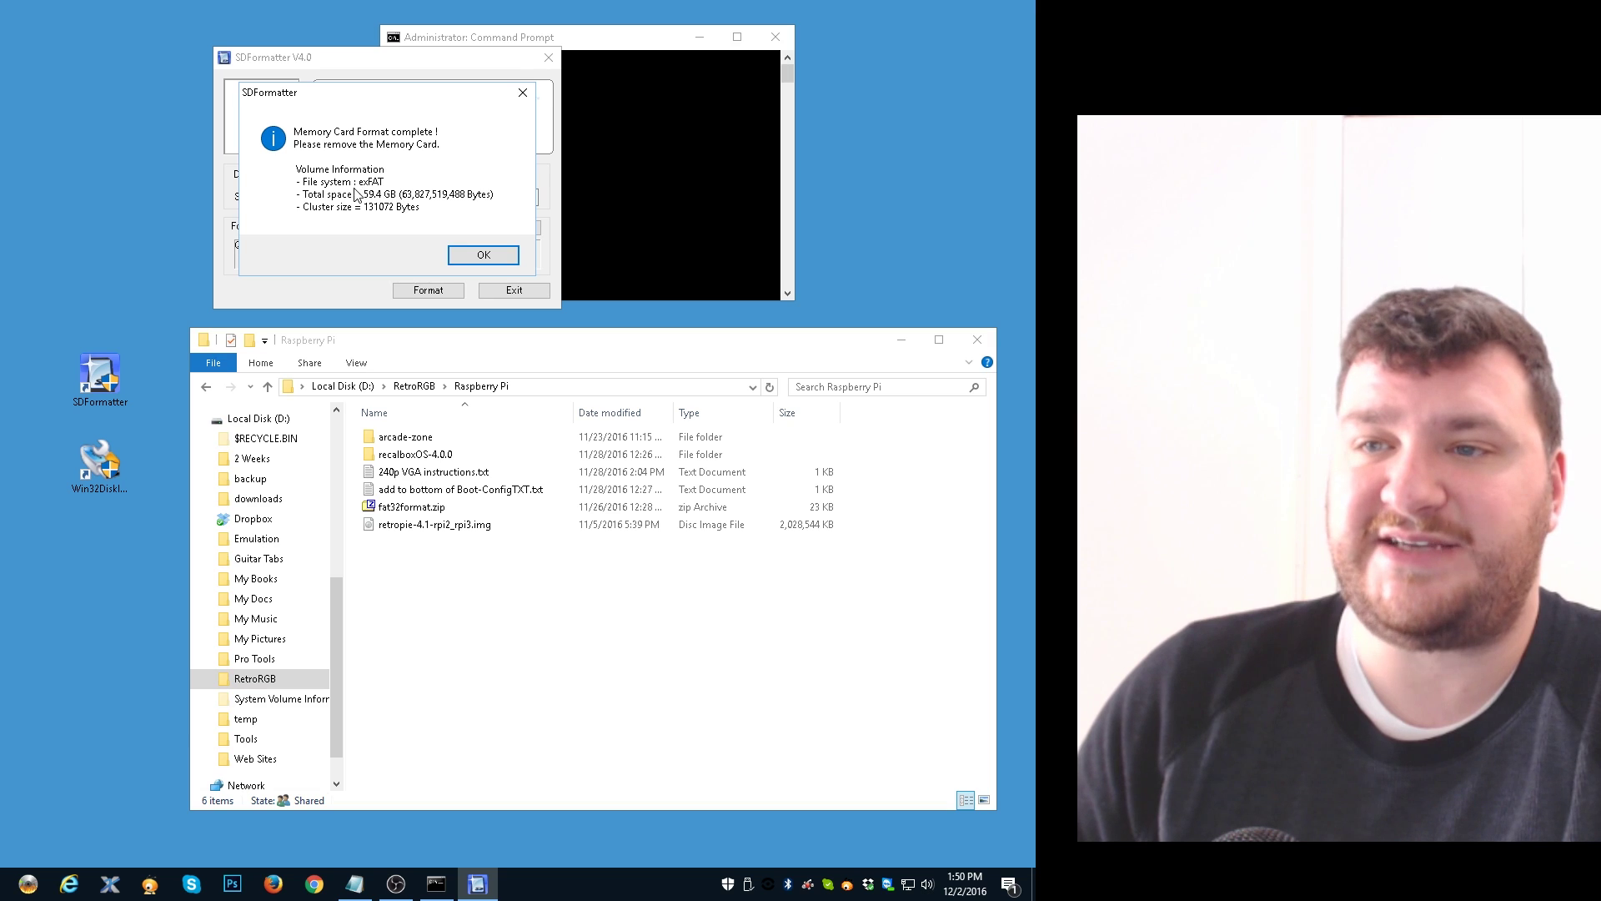
pyautogui.click(480, 256)
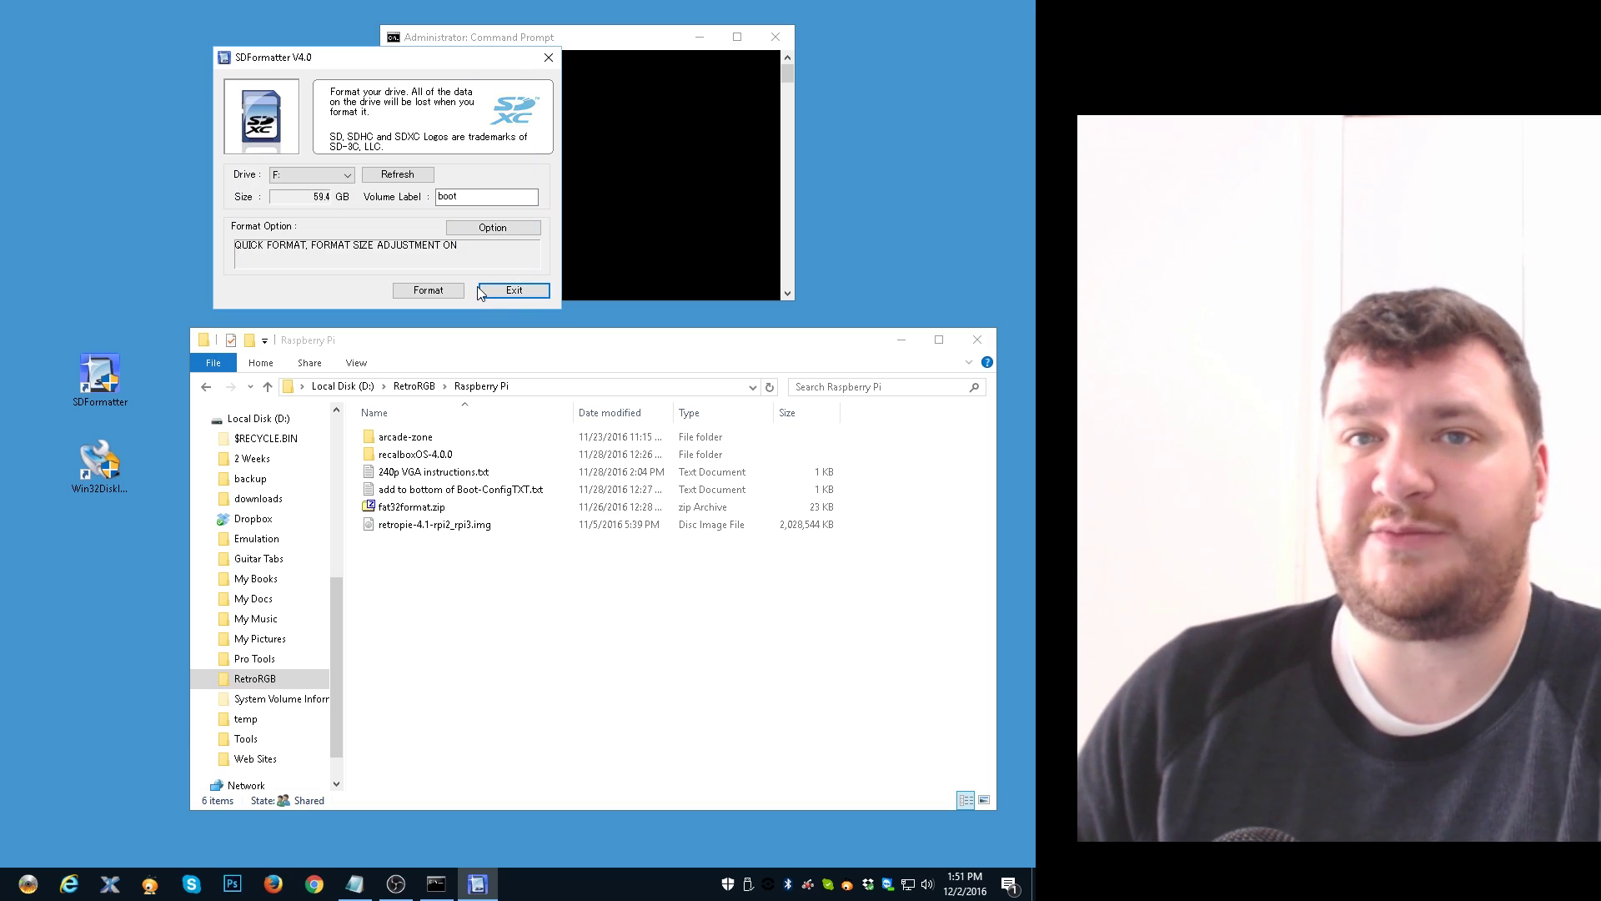
pyautogui.click(515, 289)
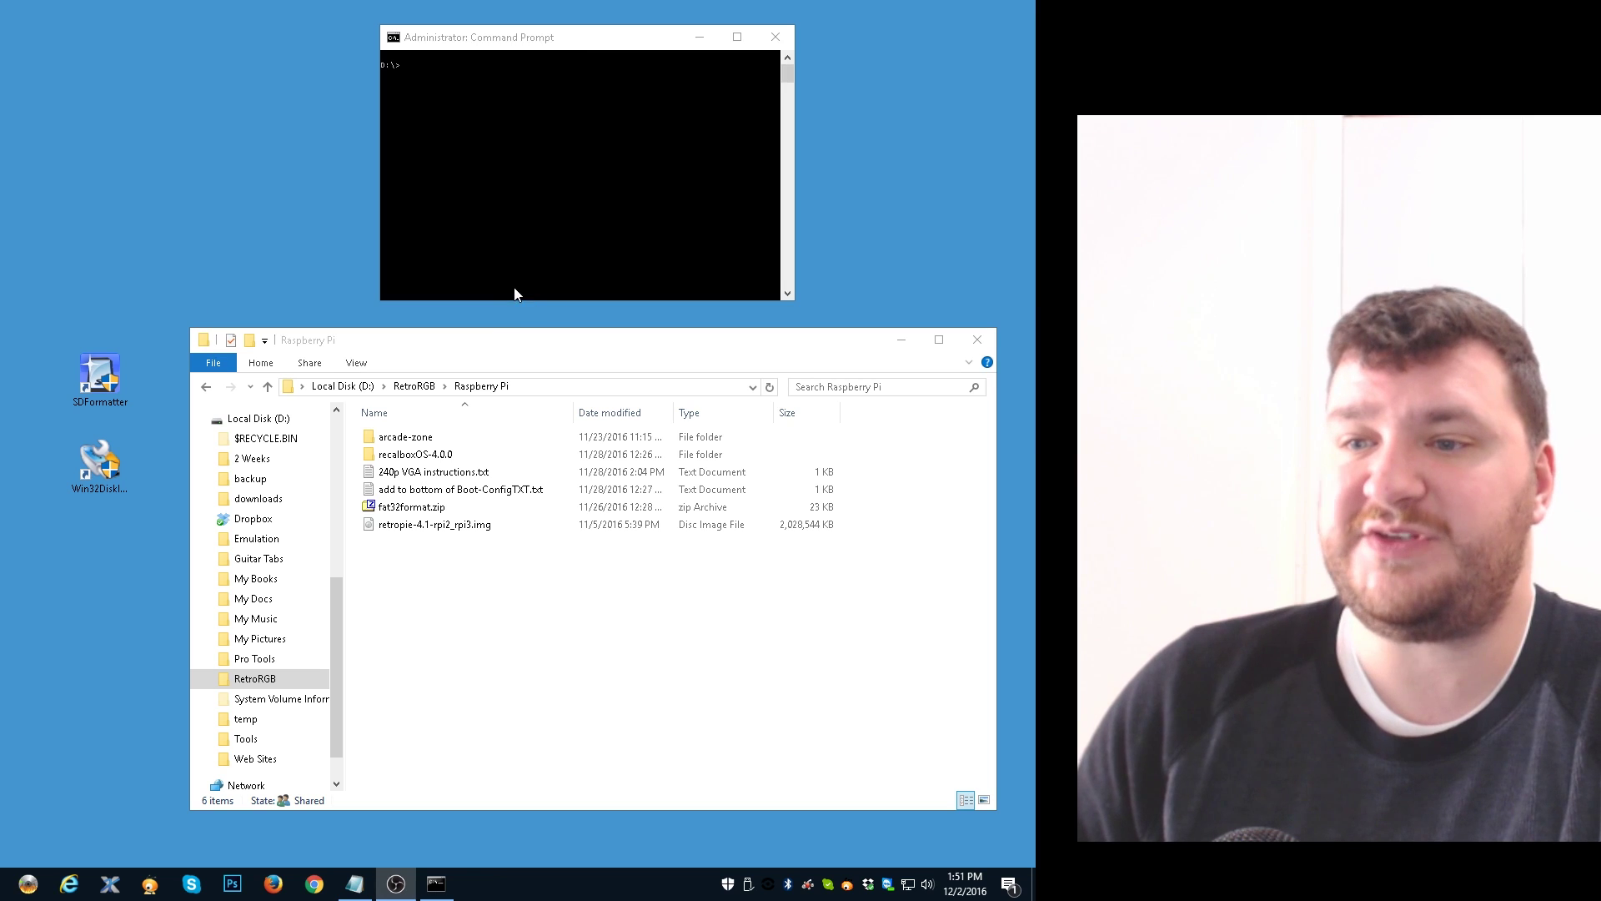
# Run "fat32format f:" in the administrator Command Prompt and confirm erasing all data on the drive with y.
pyautogui.click(398, 511)
pyautogui.click(572, 129)
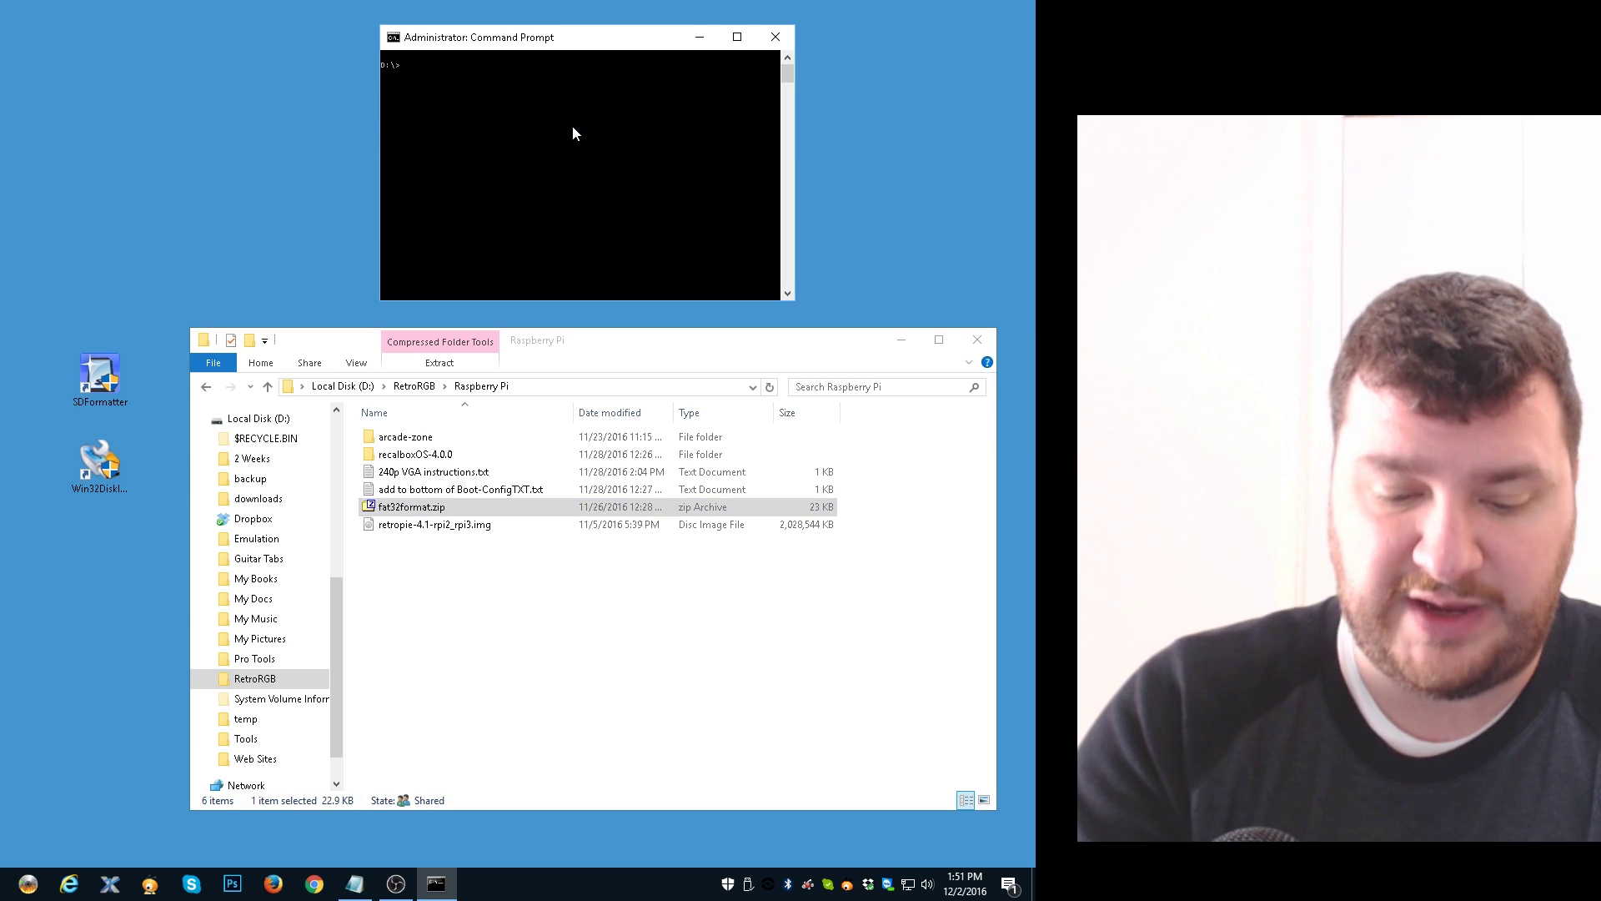
pyautogui.write('fast')
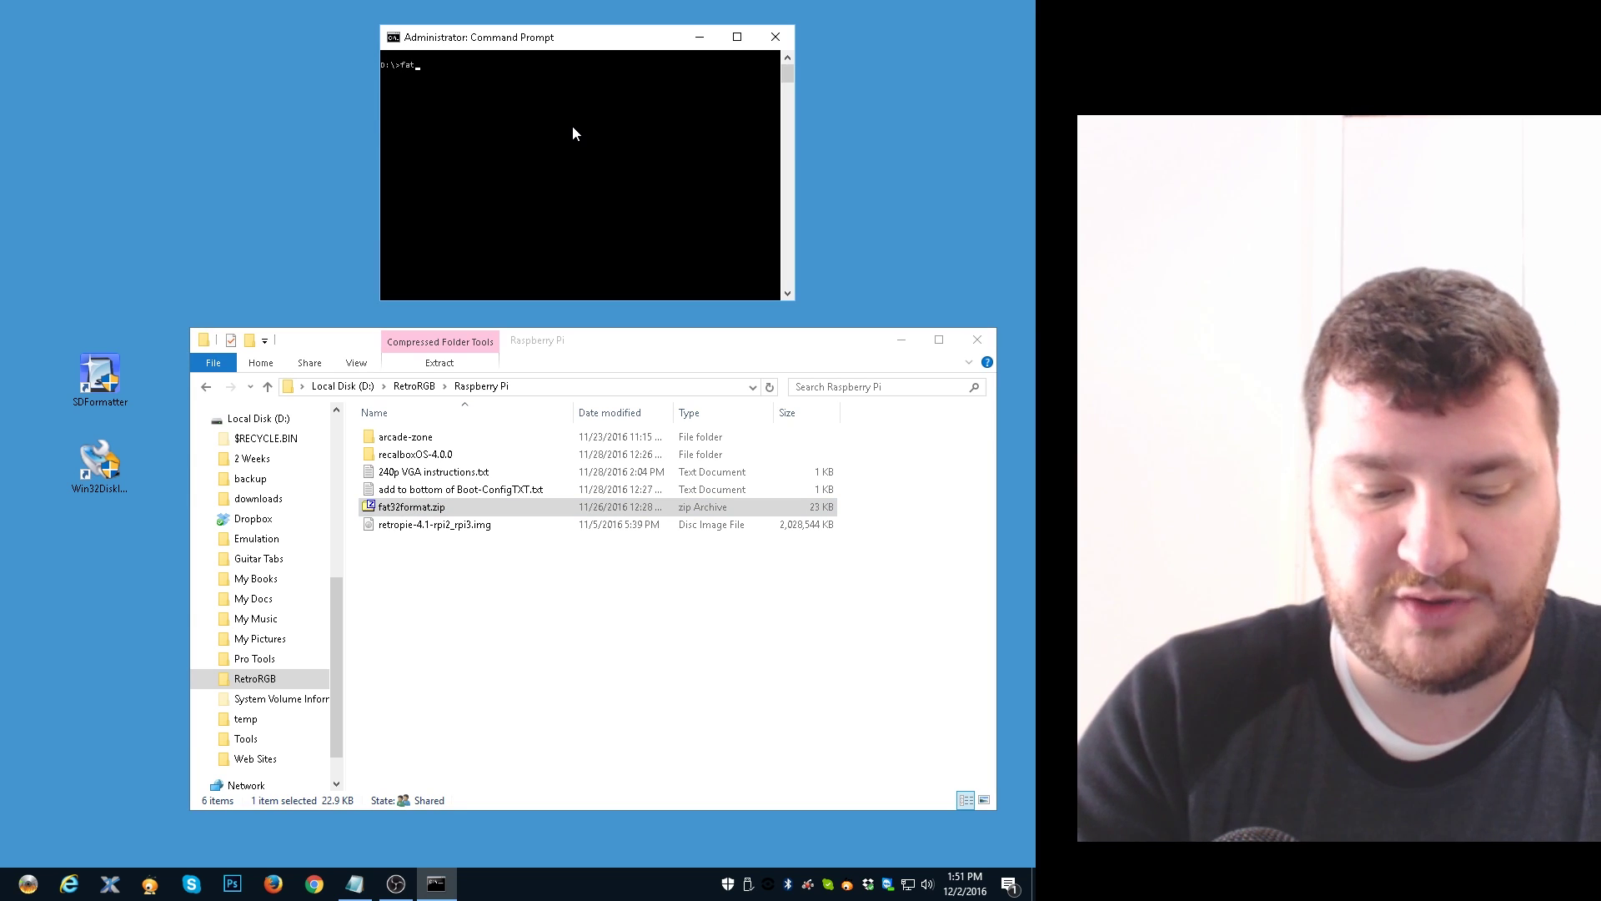
pyautogui.write('2format ')
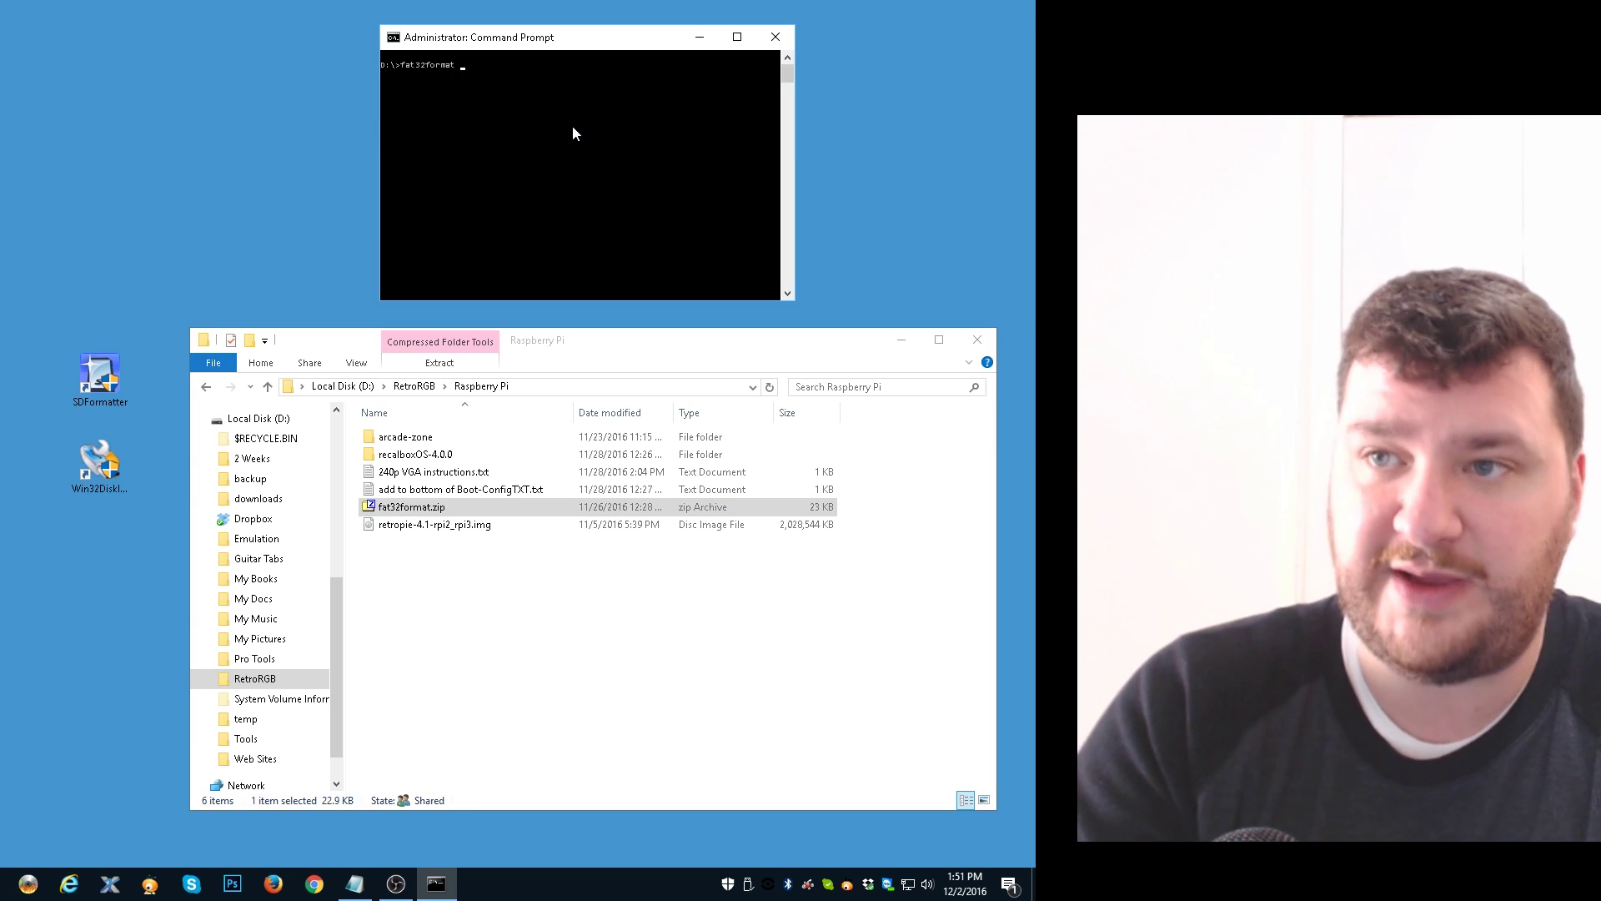
pyautogui.write('f:')
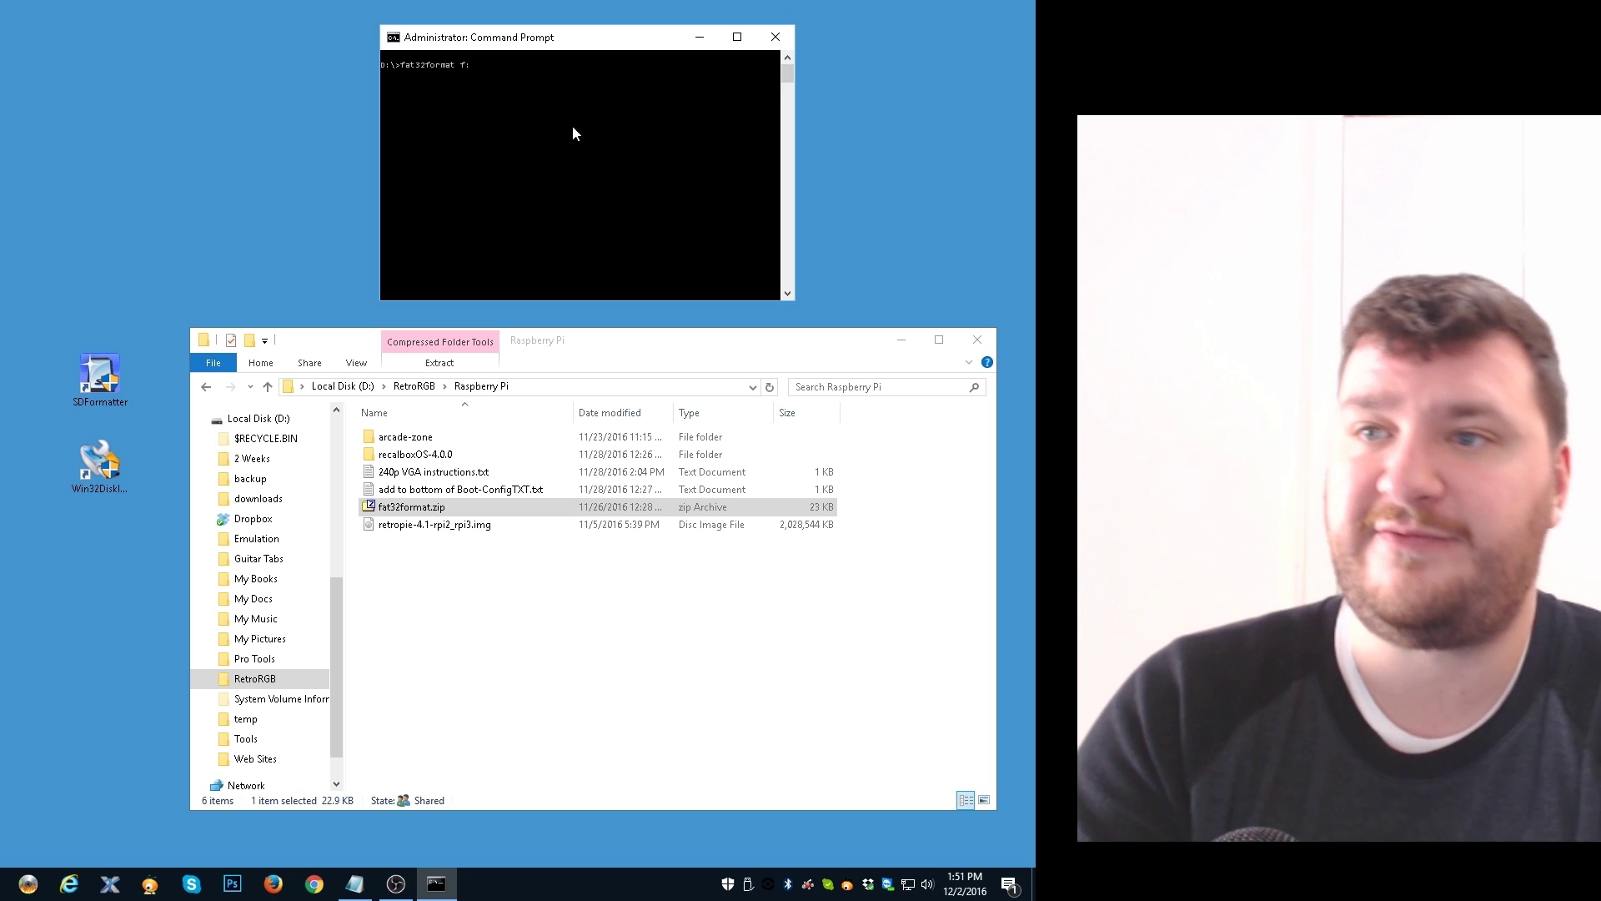
pyautogui.press('Return')
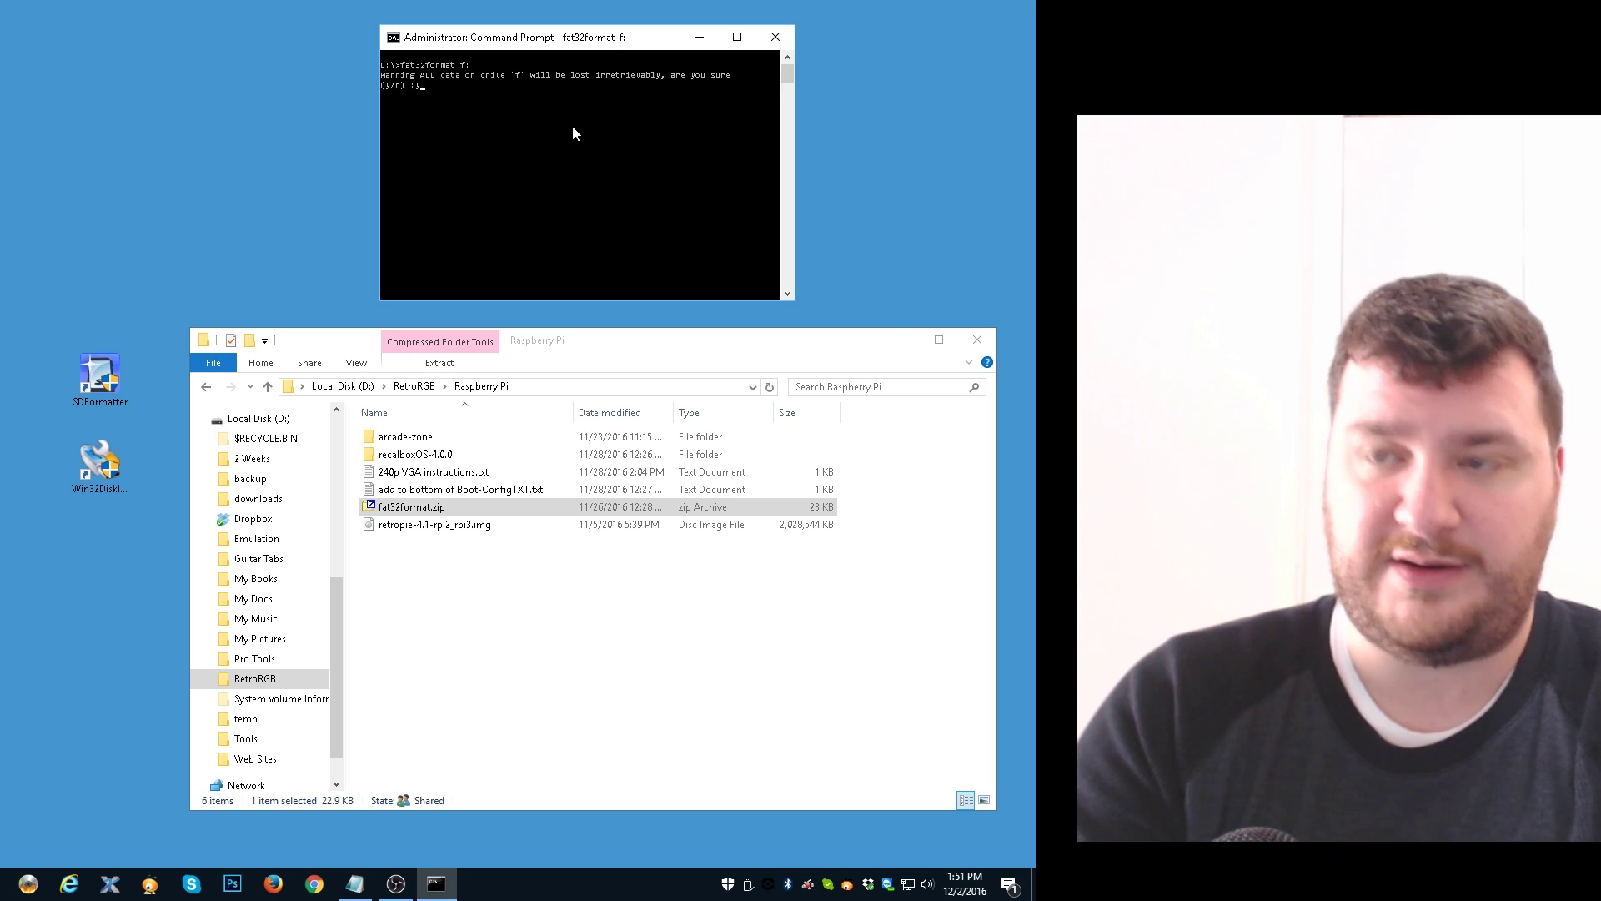
pyautogui.write('y')
pyautogui.press('Return')
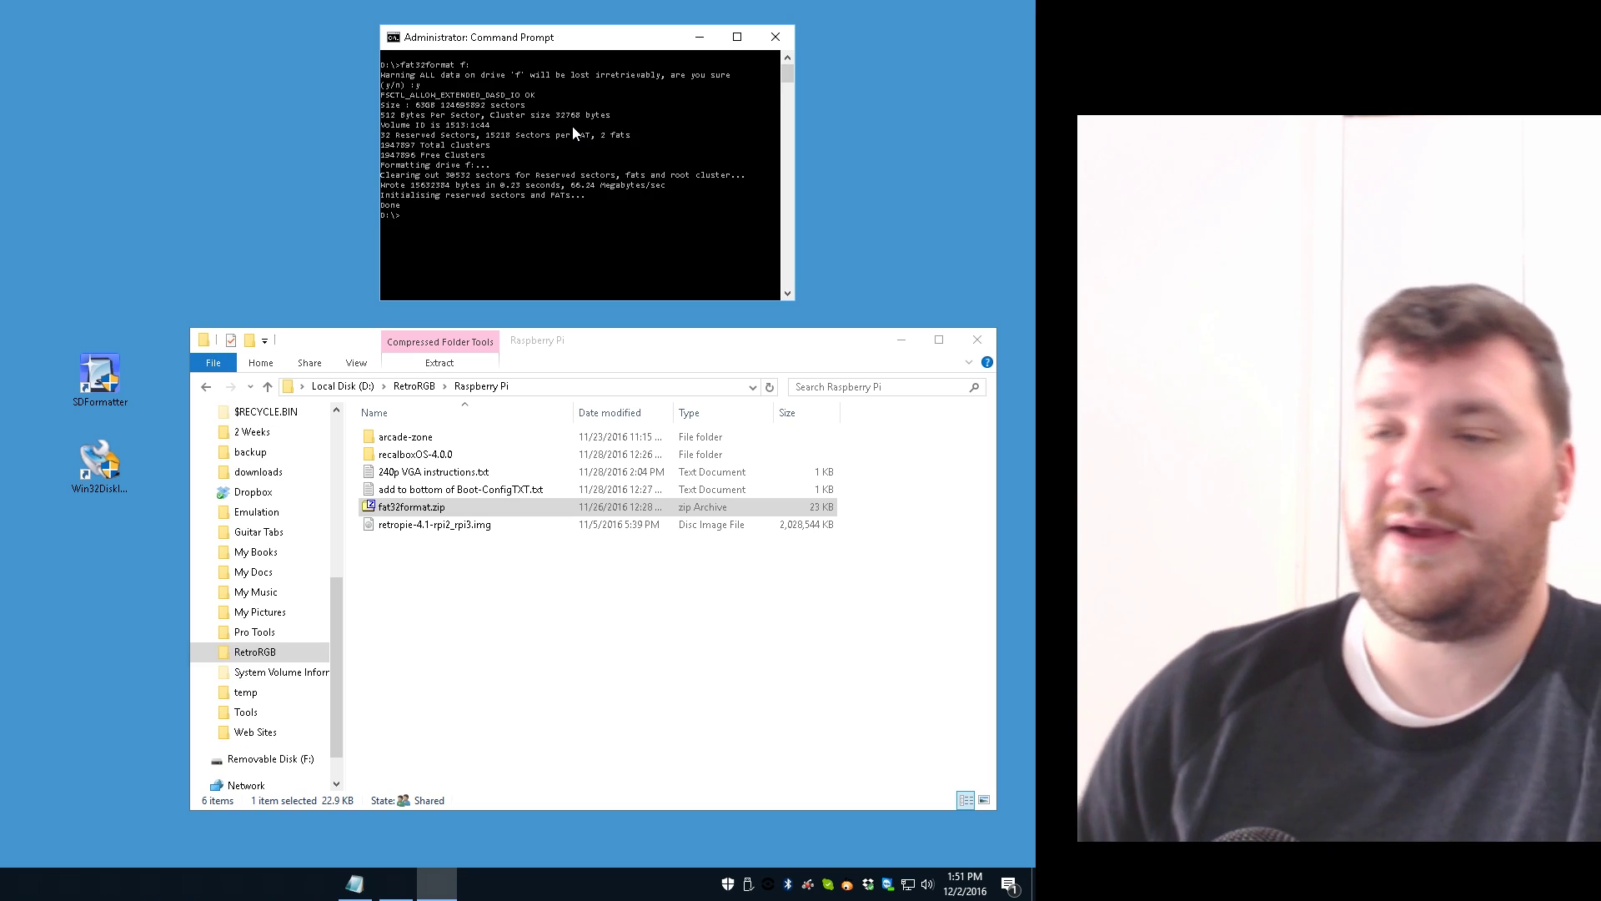
# Check the file system and capacity in the properties of Removable Disk (F:), leaving them unedited.
pyautogui.rightClick(287, 761)
pyautogui.click(327, 744)
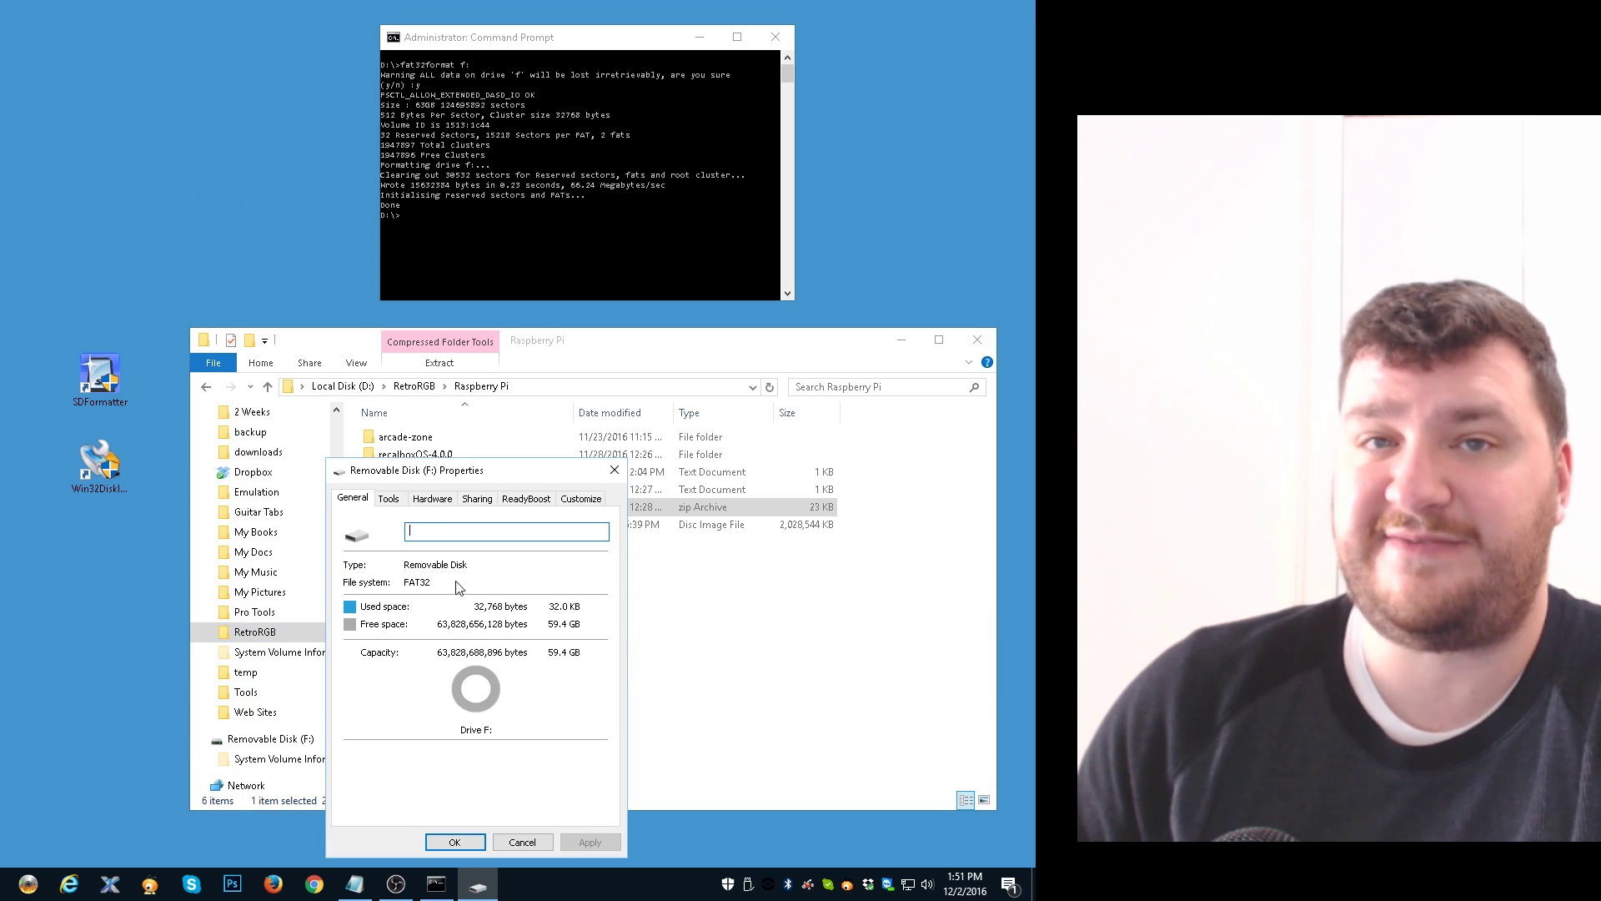
pyautogui.click(546, 843)
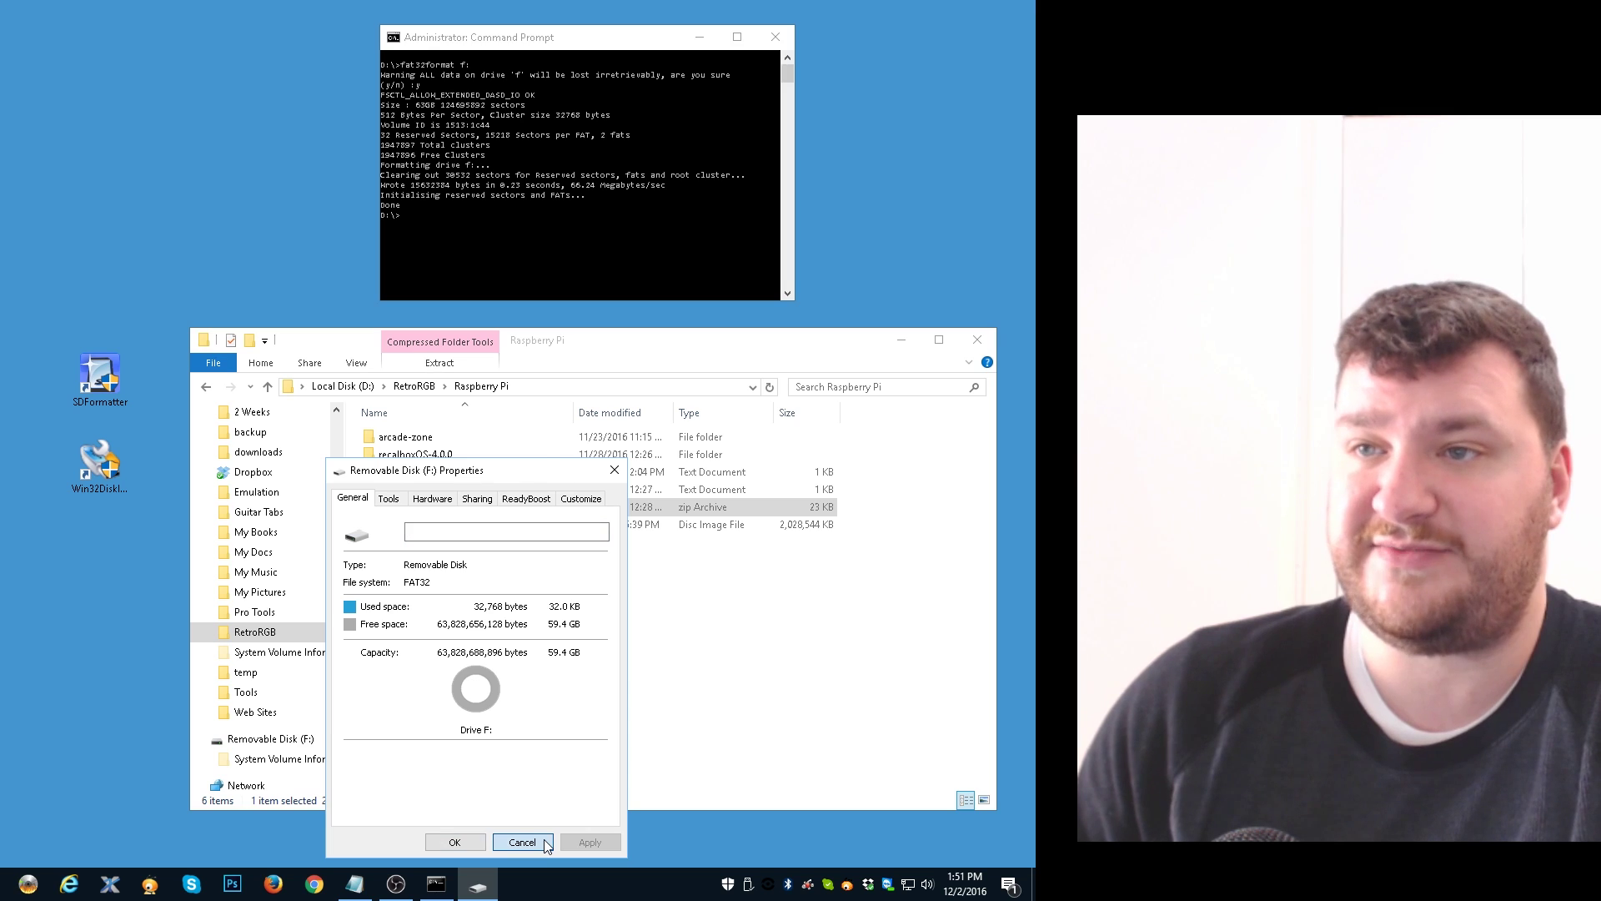
# Copy all contents of the recalboxOS-4.0.0 folder to Removable Disk (F:) and eject the drive.
pyautogui.click(692, 176)
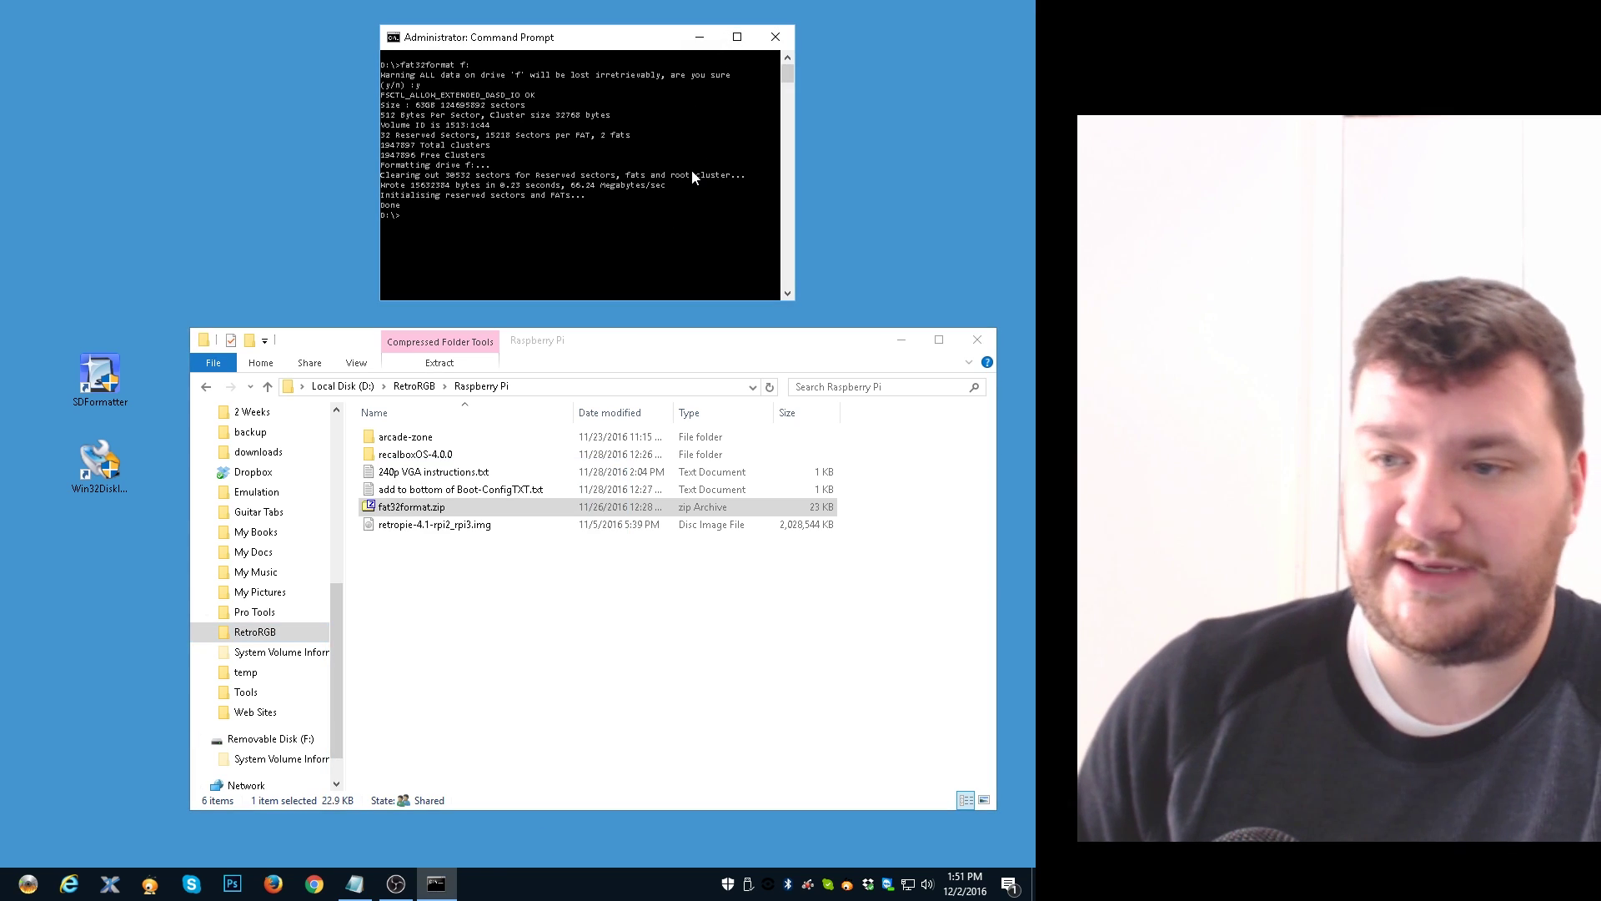
pyautogui.doubleClick(442, 456)
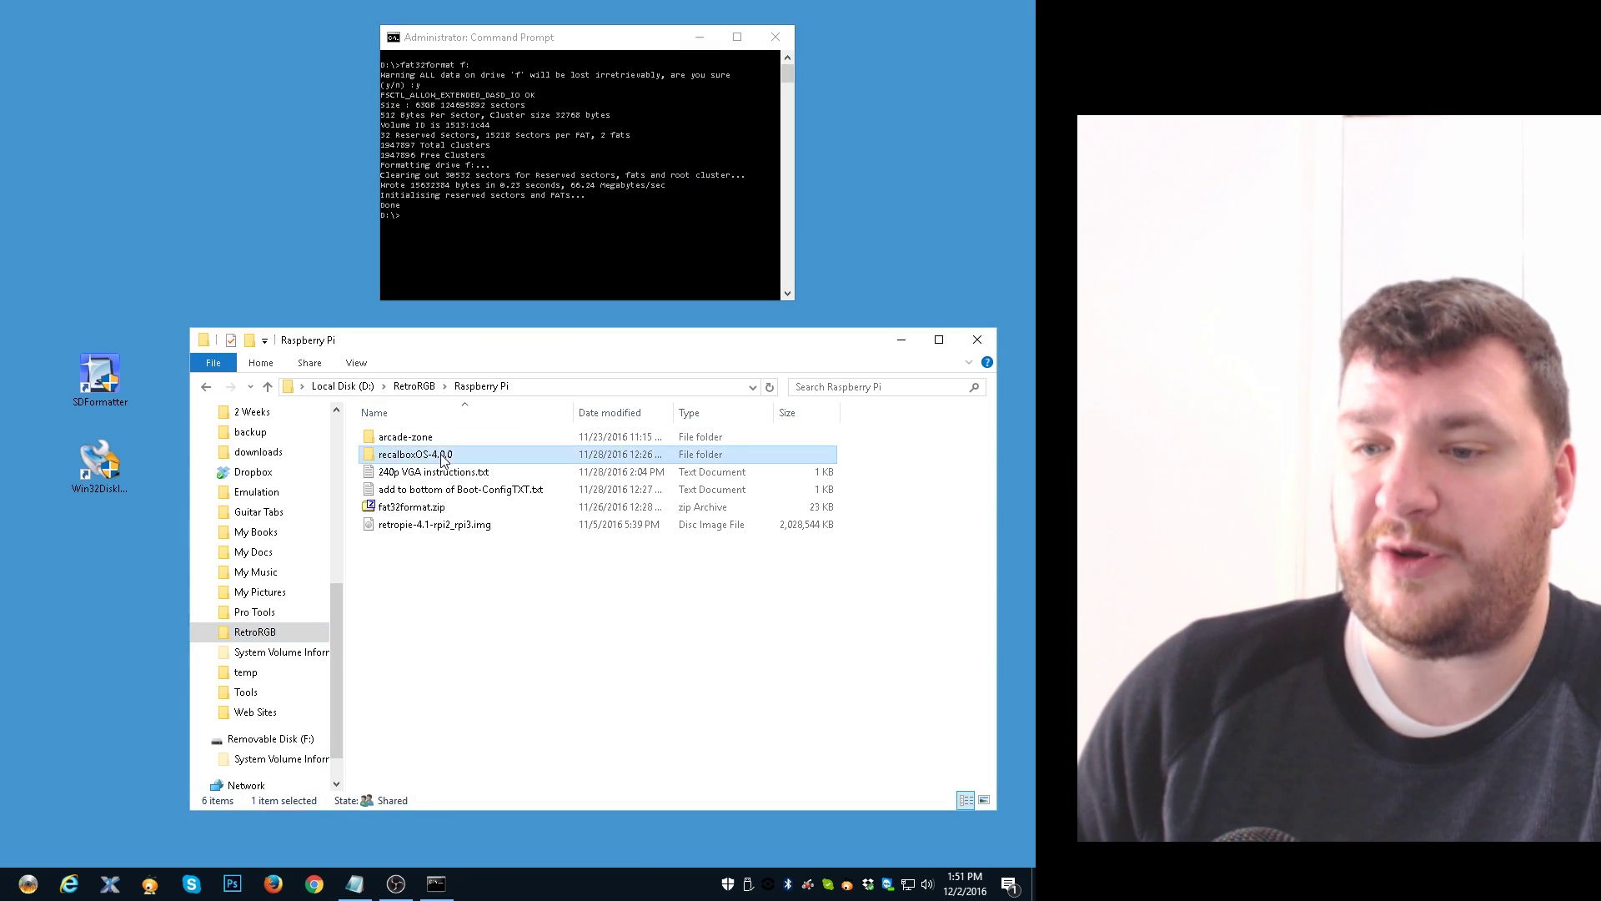
pyautogui.hotkey('ctrl', 'a')
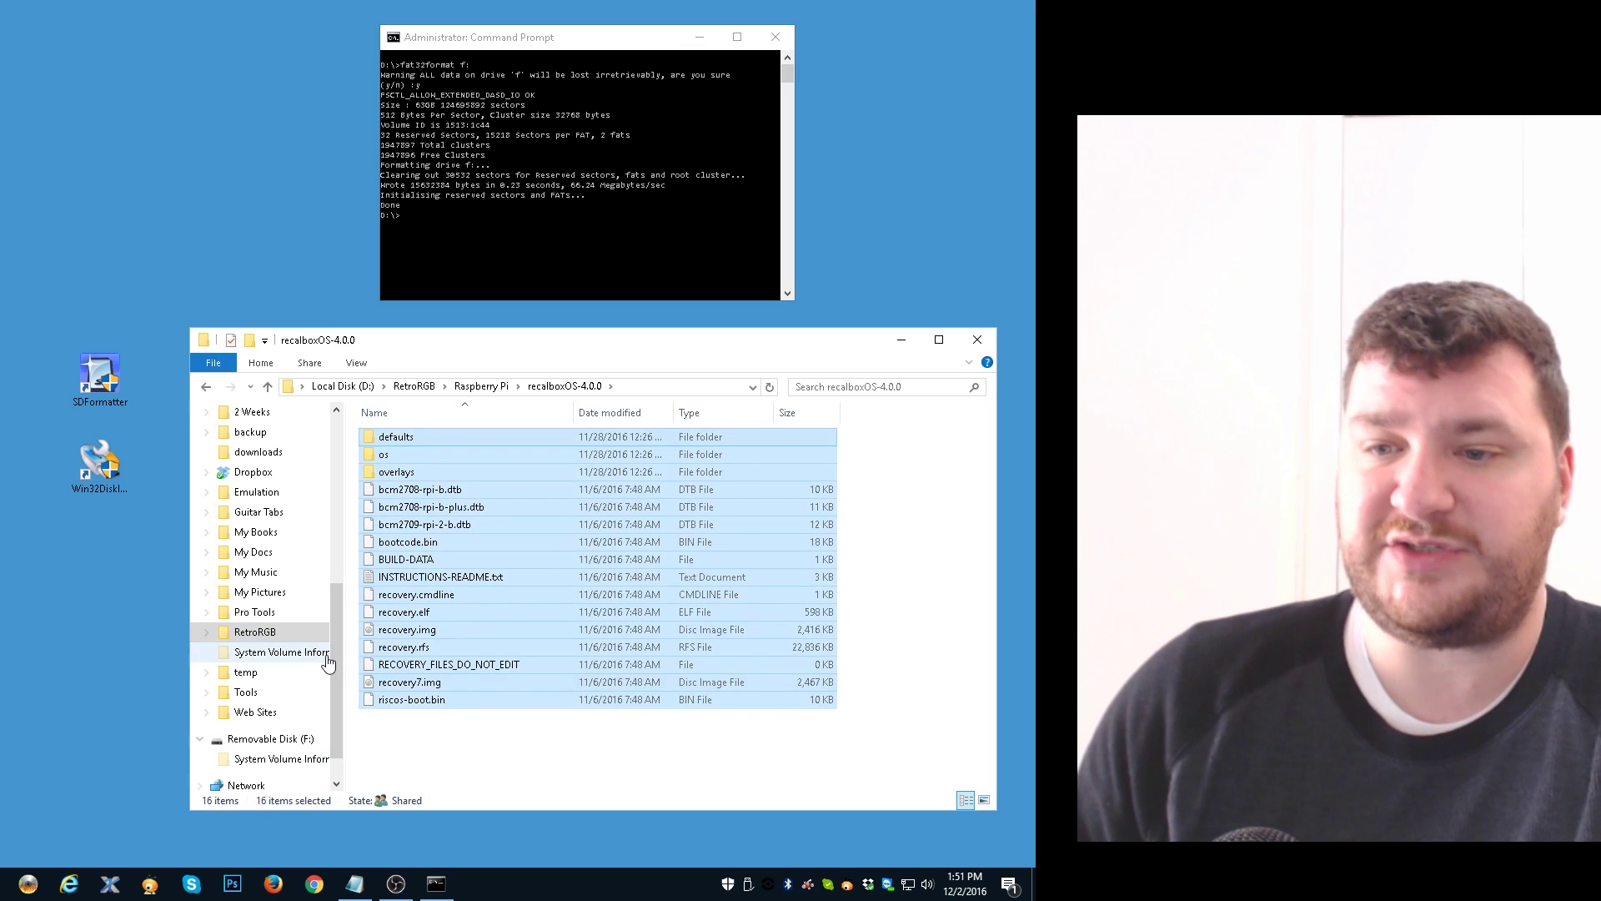
pyautogui.scroll(-1, 323, 663)
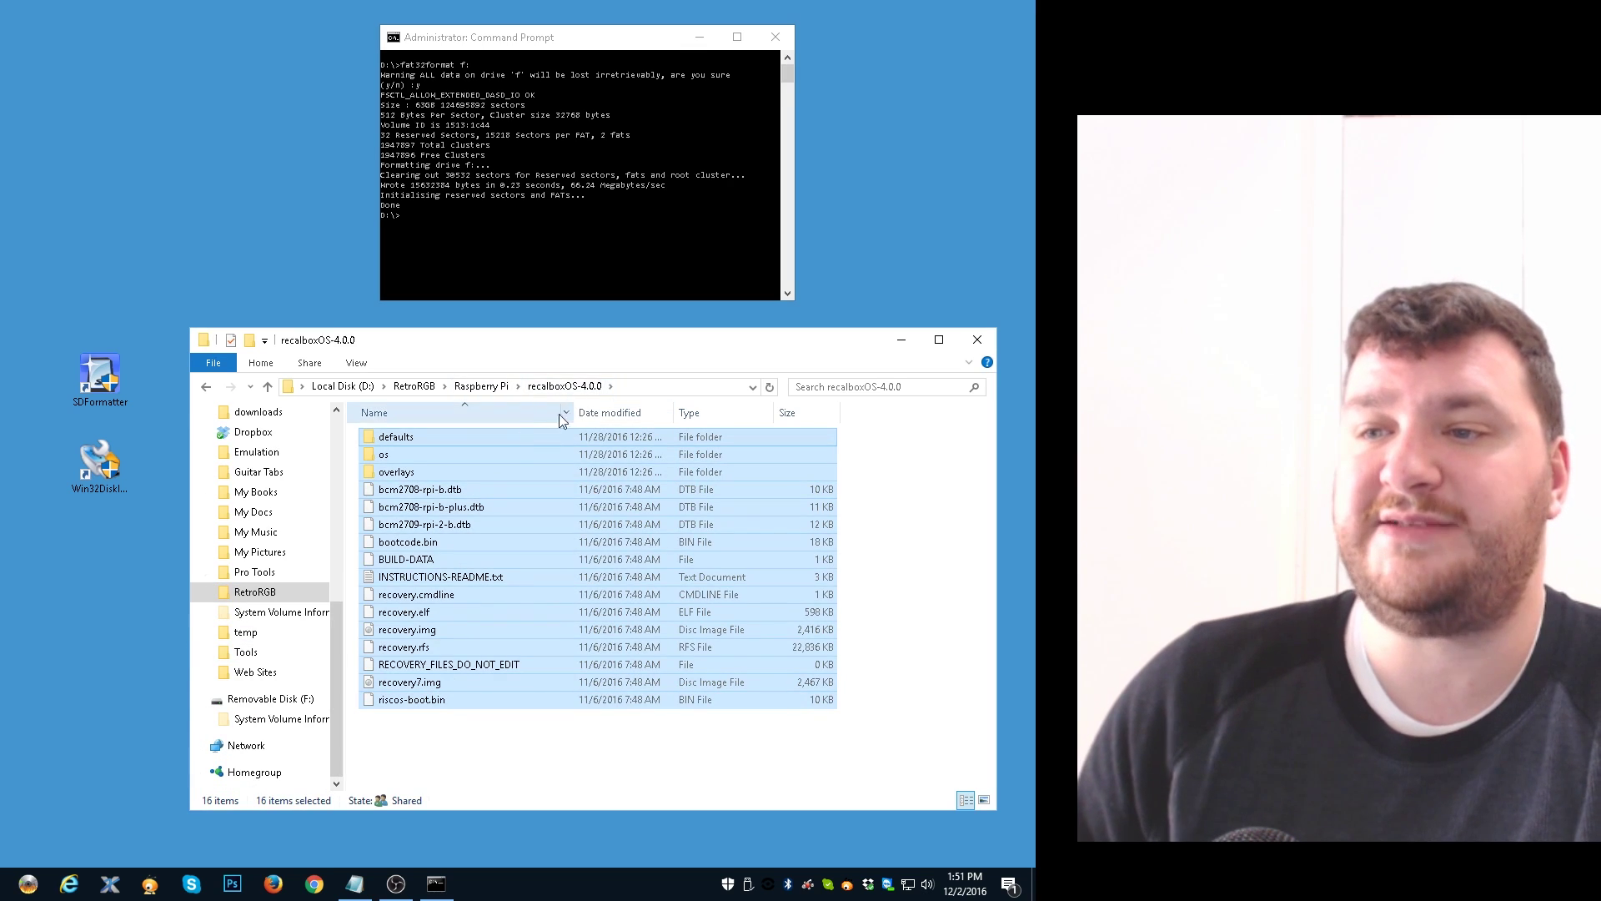
pyautogui.moveTo(527, 449); pyautogui.dragTo(250, 698)
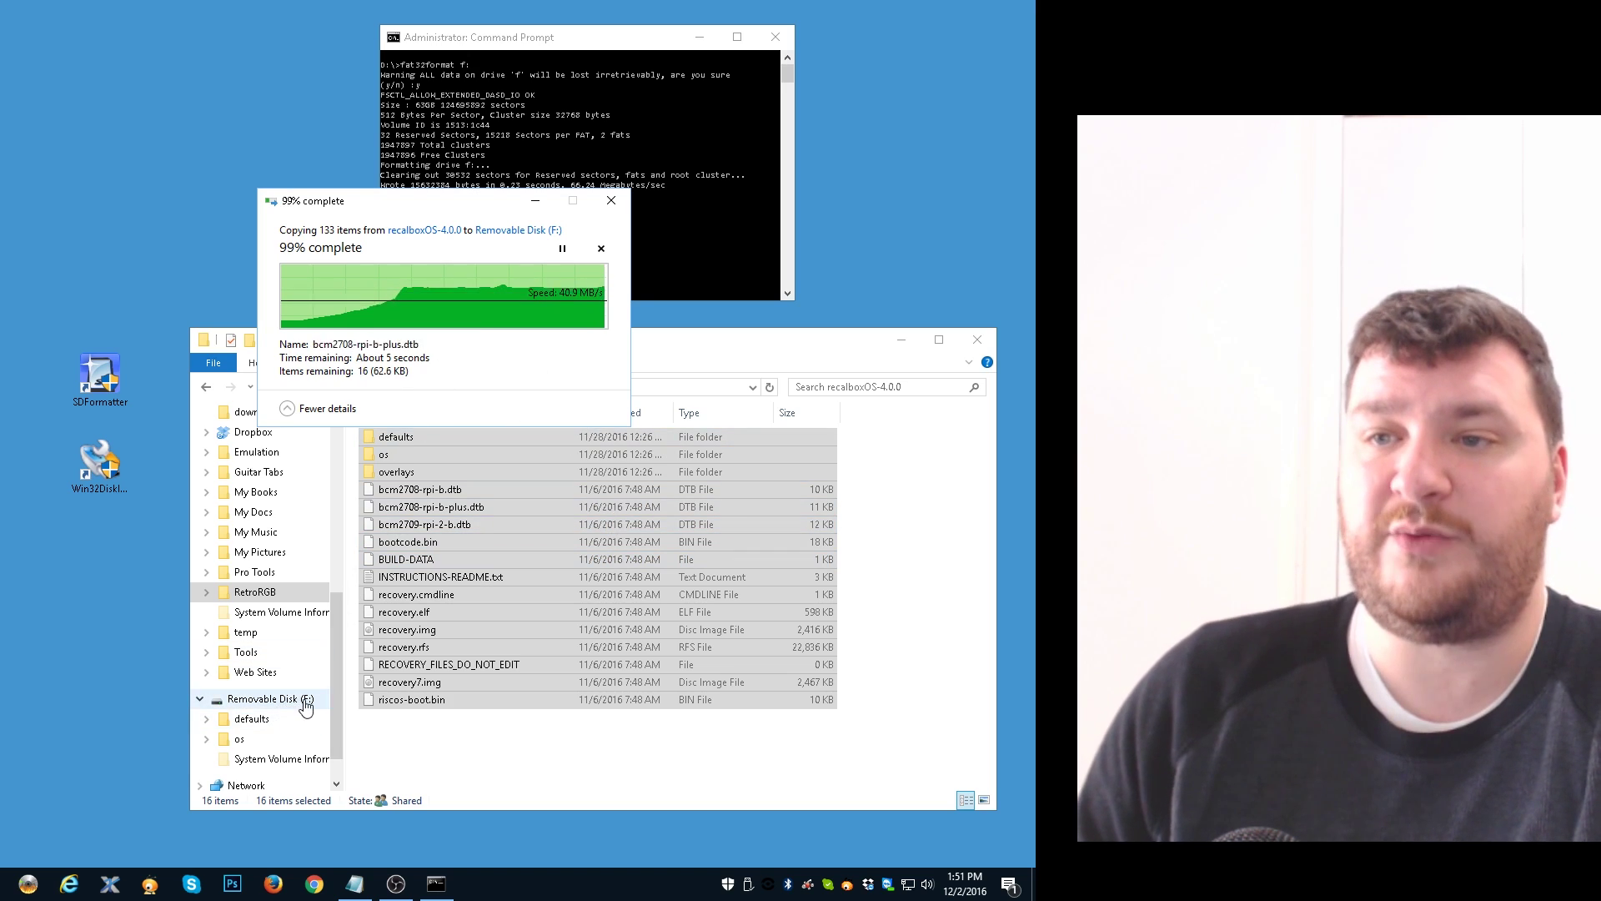
pyautogui.rightClick(268, 700)
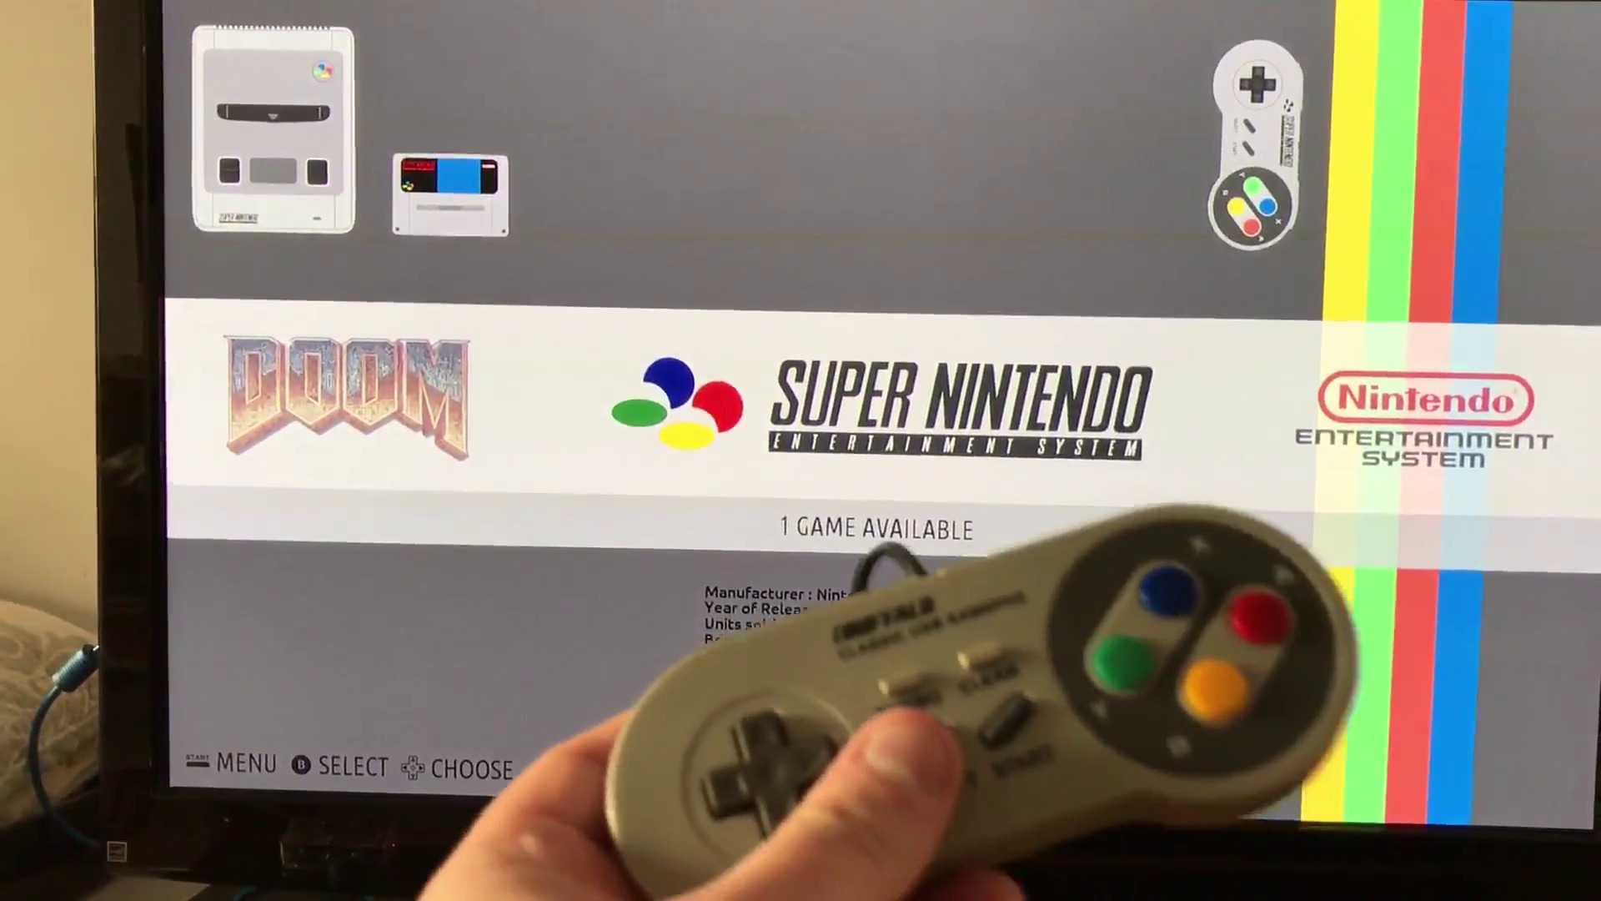
pyautogui.press('space')
pyautogui.press('Down')
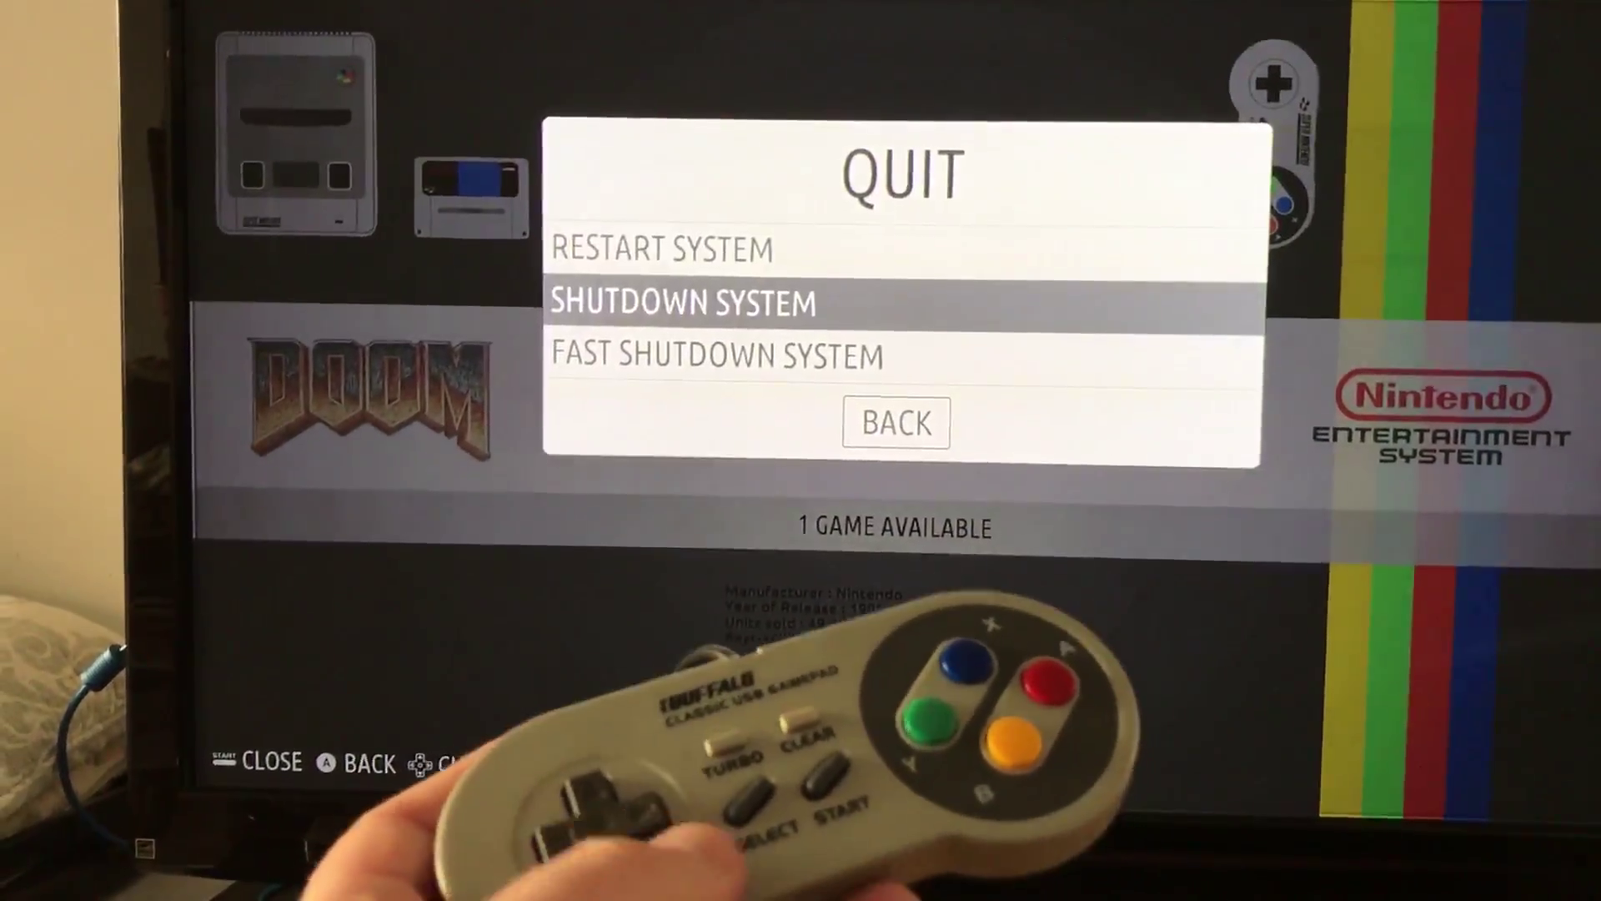
pyautogui.press('Return')
pyautogui.press('Return')
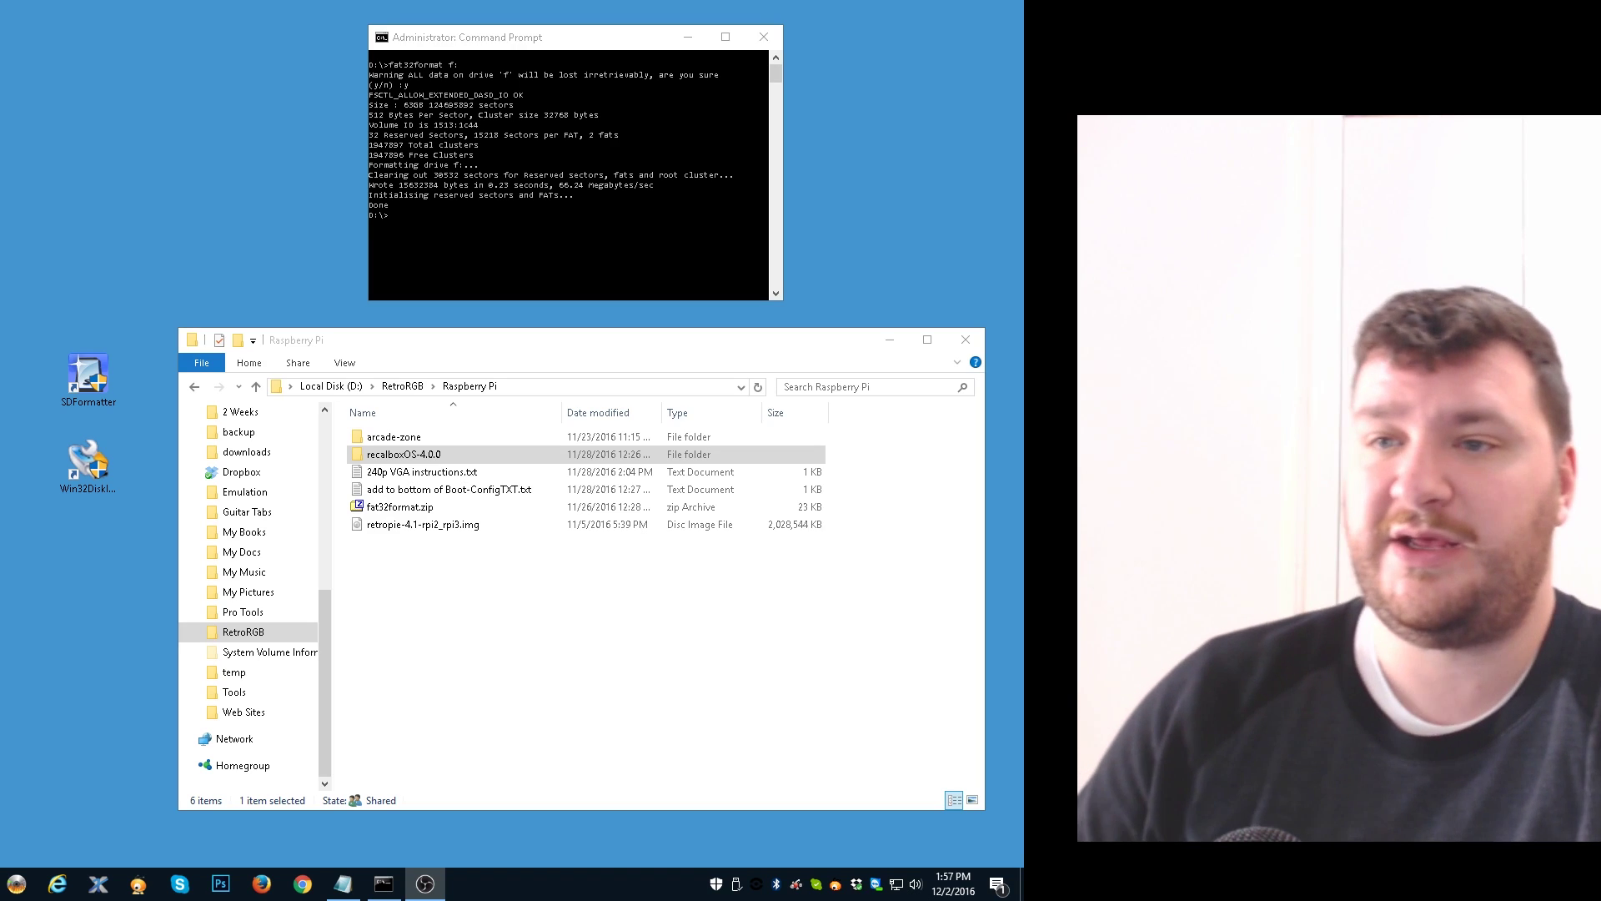
pyautogui.moveTo(114, 64); pyautogui.dragTo(641, 78)
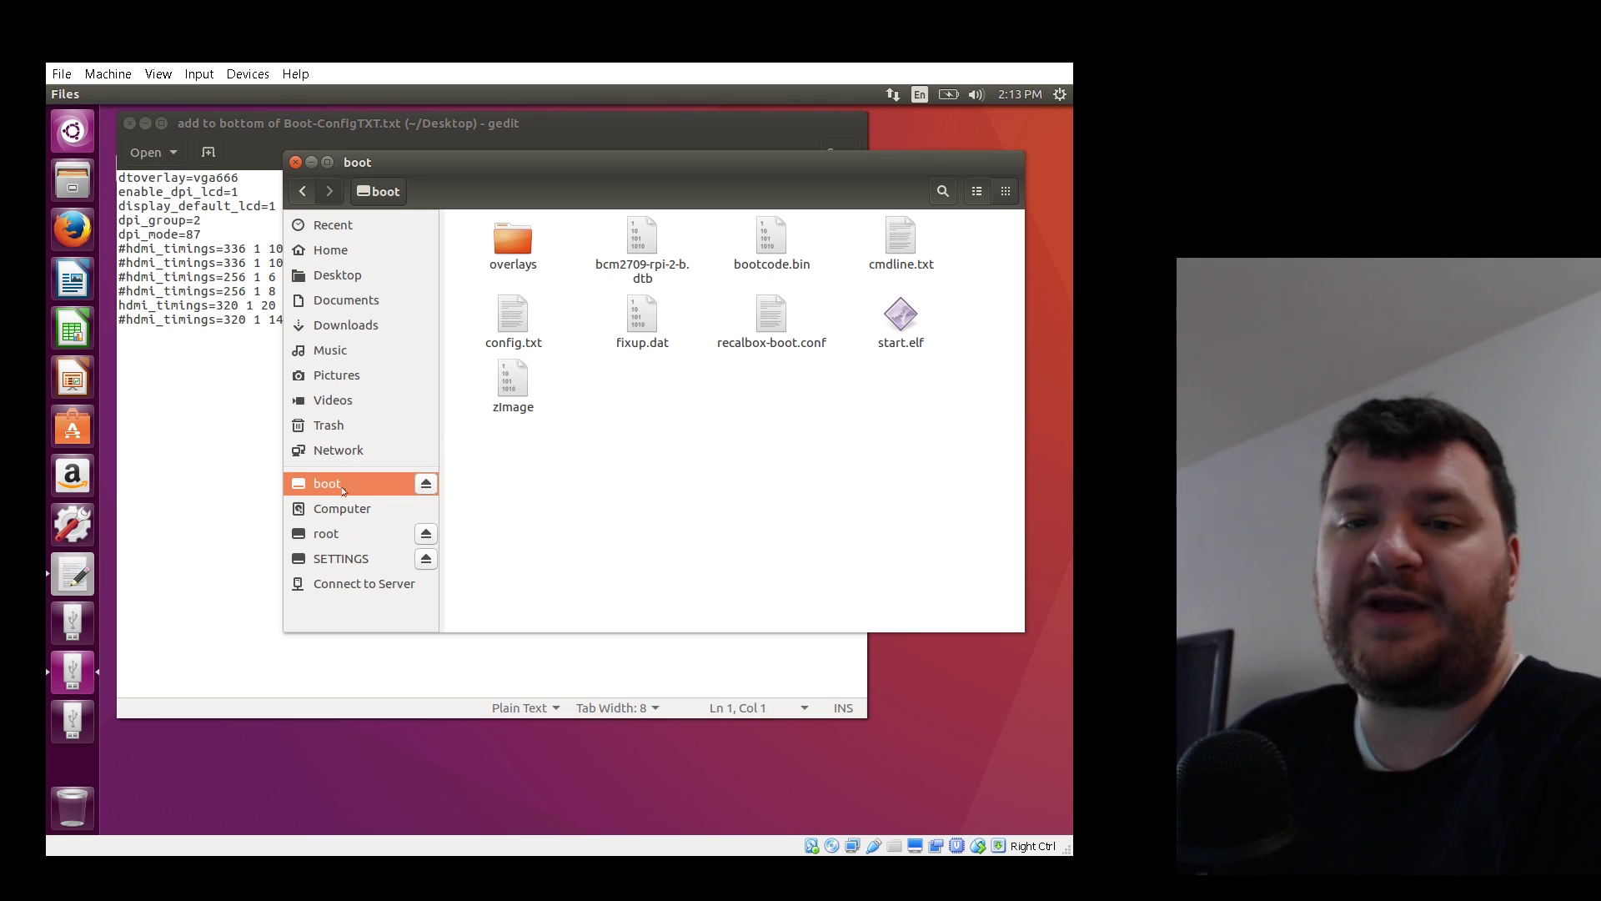
# Browse the card's root and SETTINGS partitions in Ubuntu's Files and return to the boot partition.
pyautogui.click(332, 533)
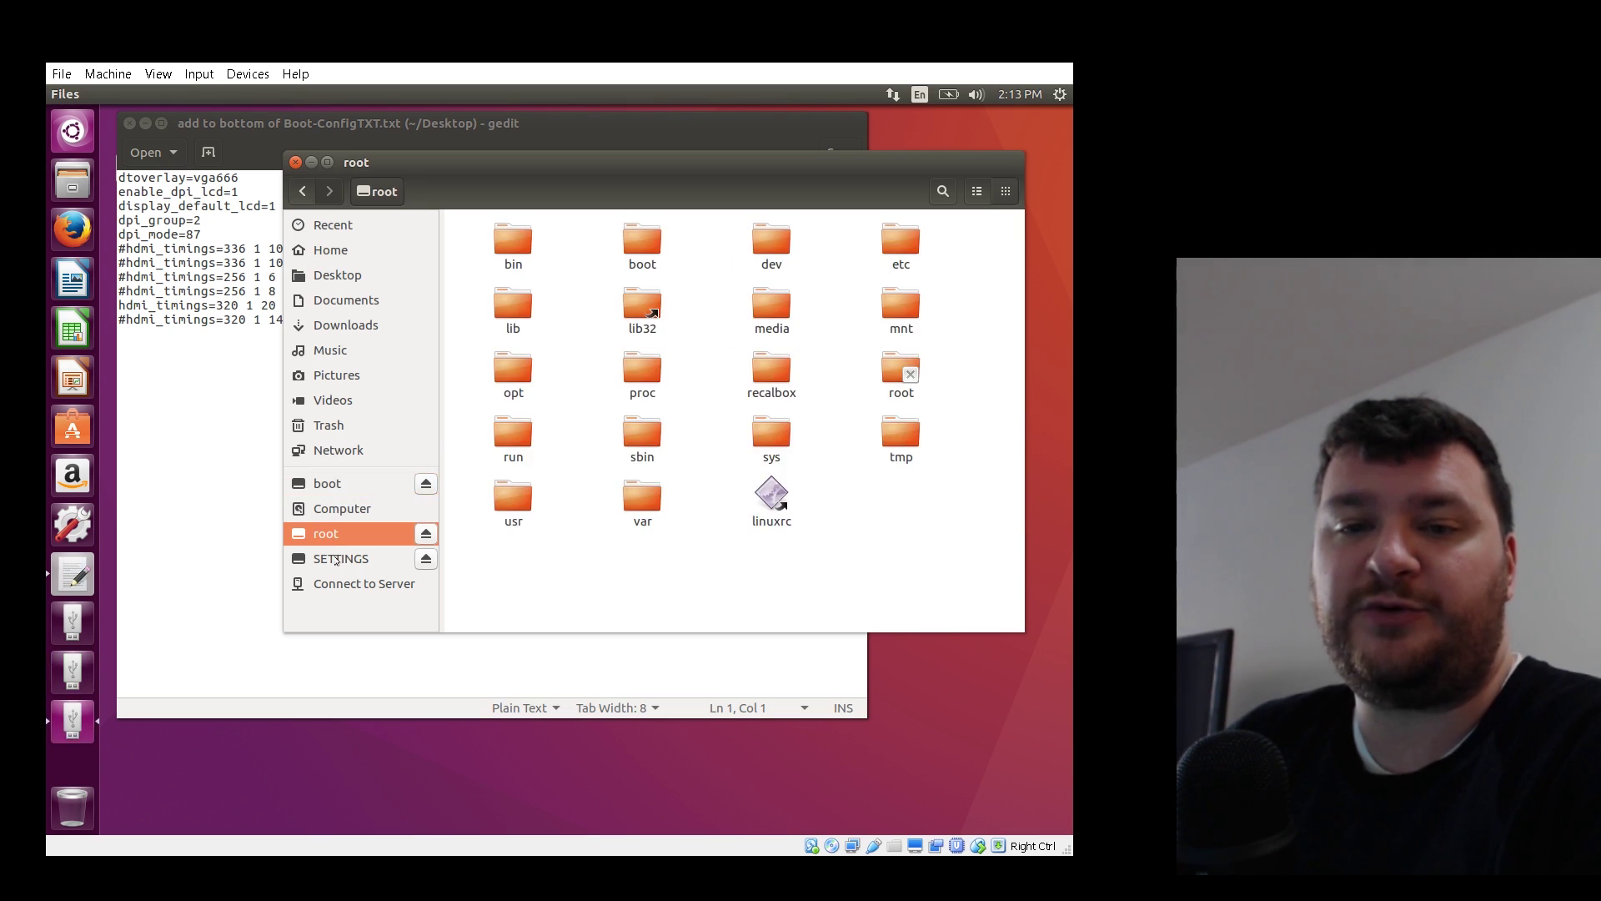
pyautogui.click(333, 558)
pyautogui.click(339, 482)
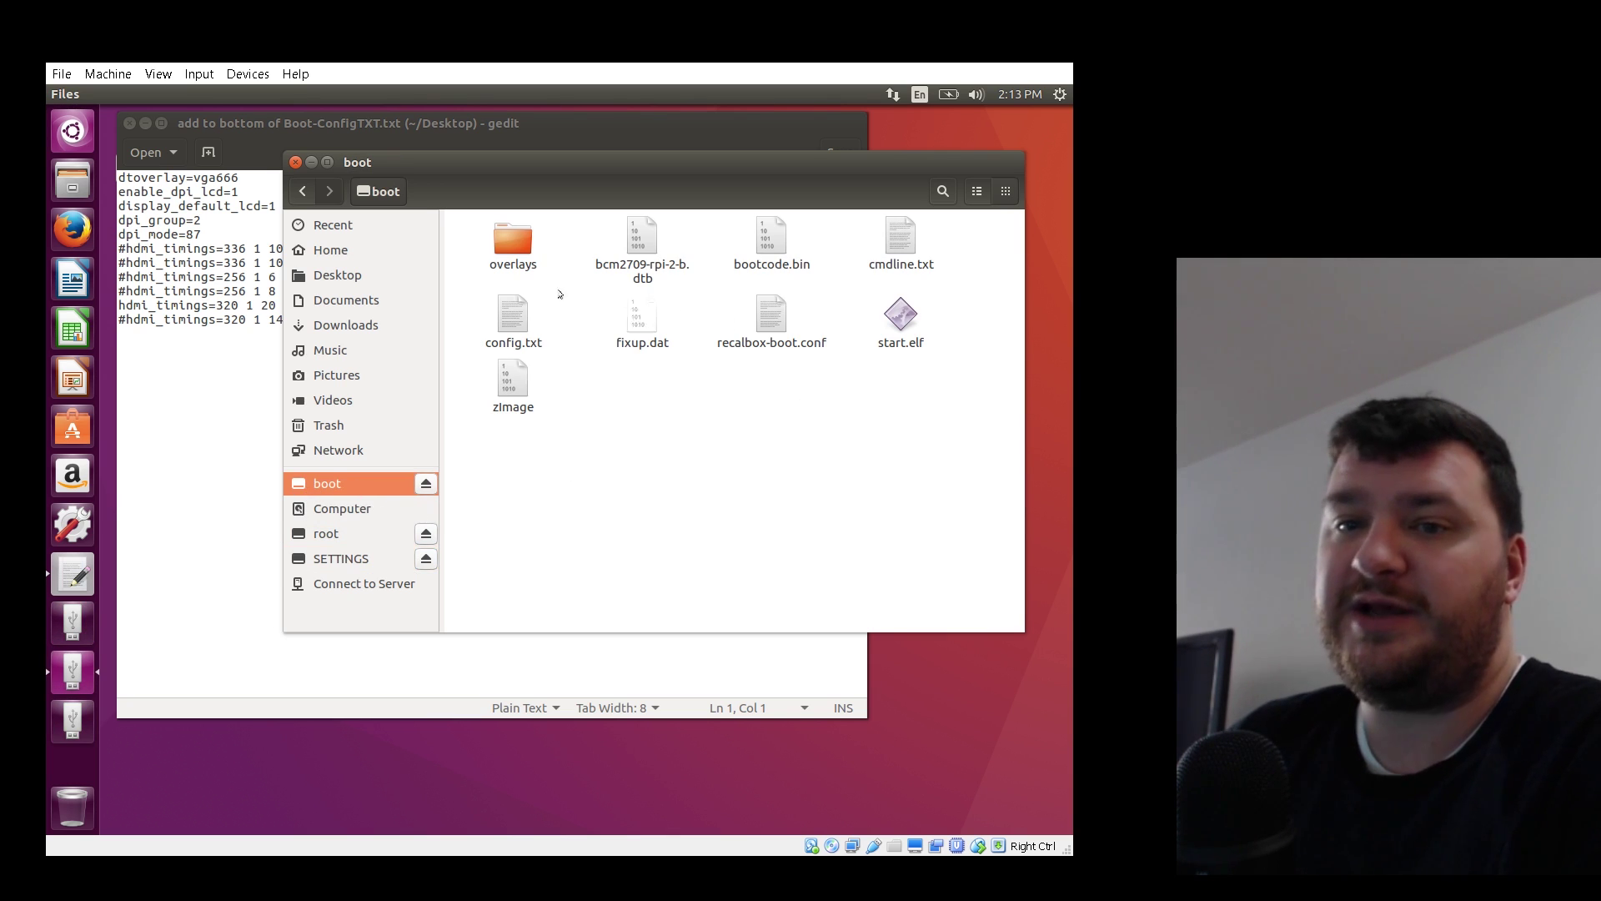
# Open config.txt from the boot partition in gedit and add four line breaks after the final line kernel=zImage.
pyautogui.doubleClick(521, 316)
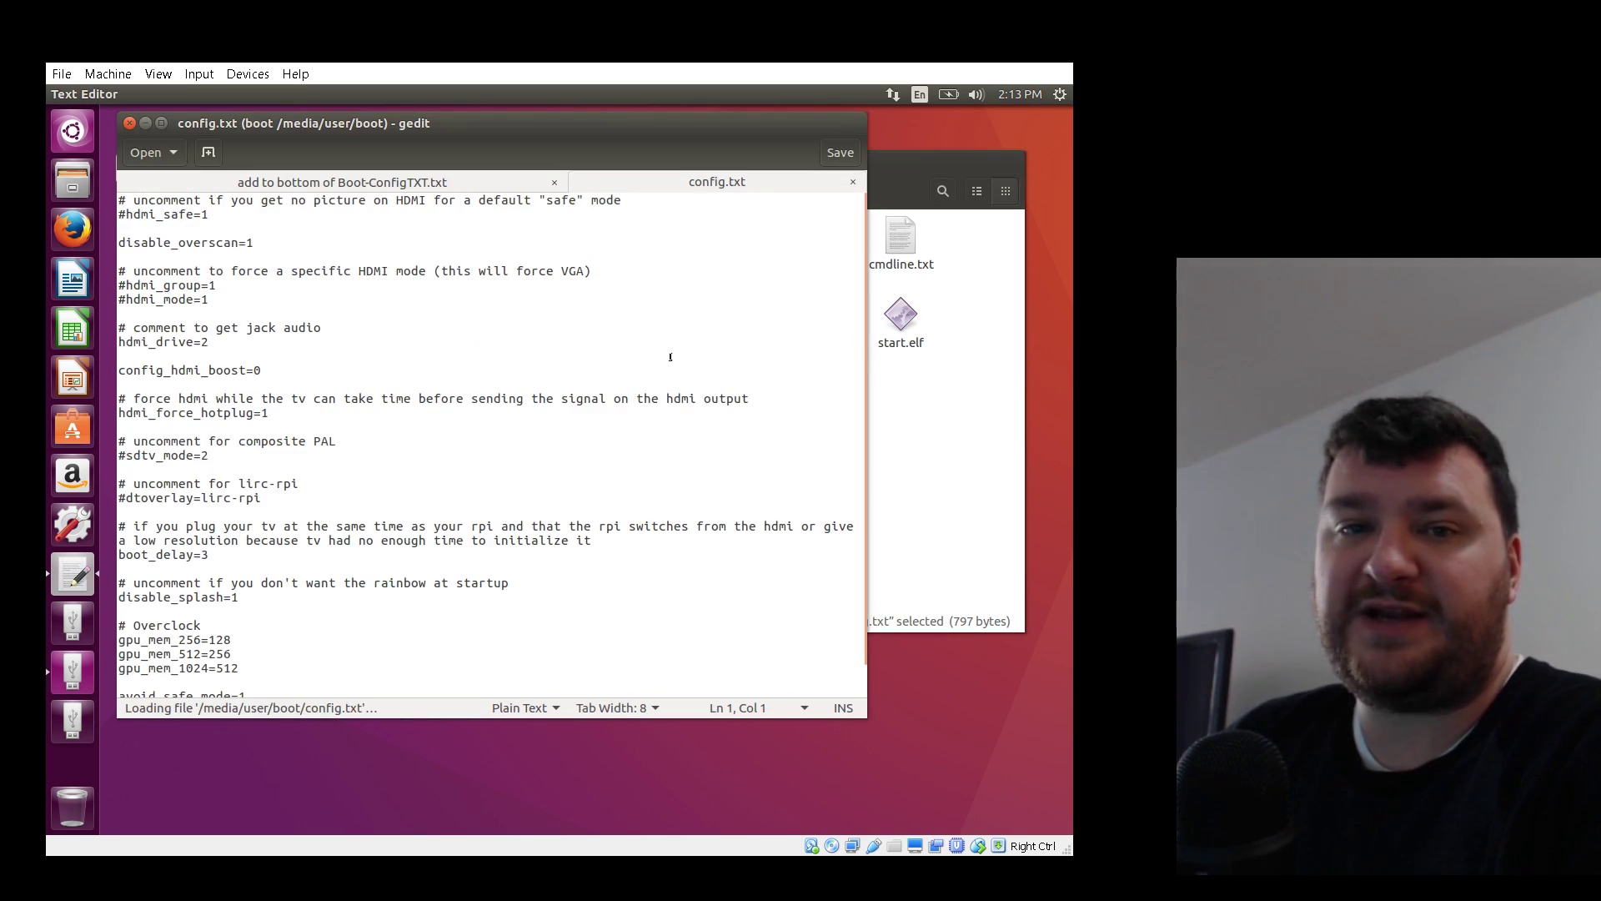
pyautogui.scroll(-1, 397, 648)
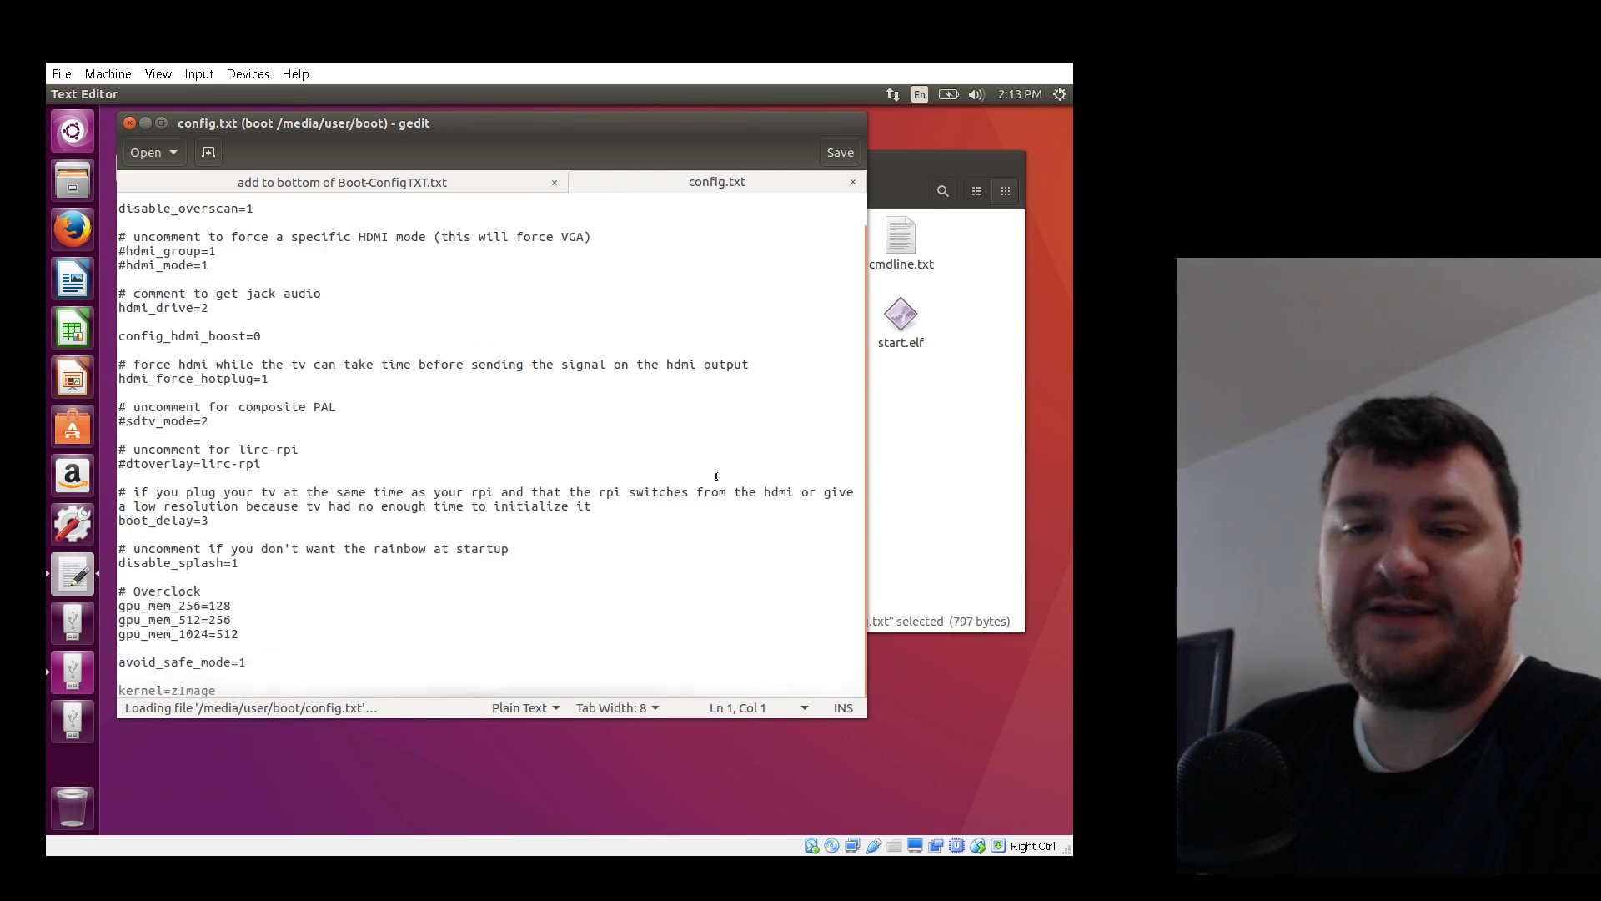
pyautogui.click(333, 689)
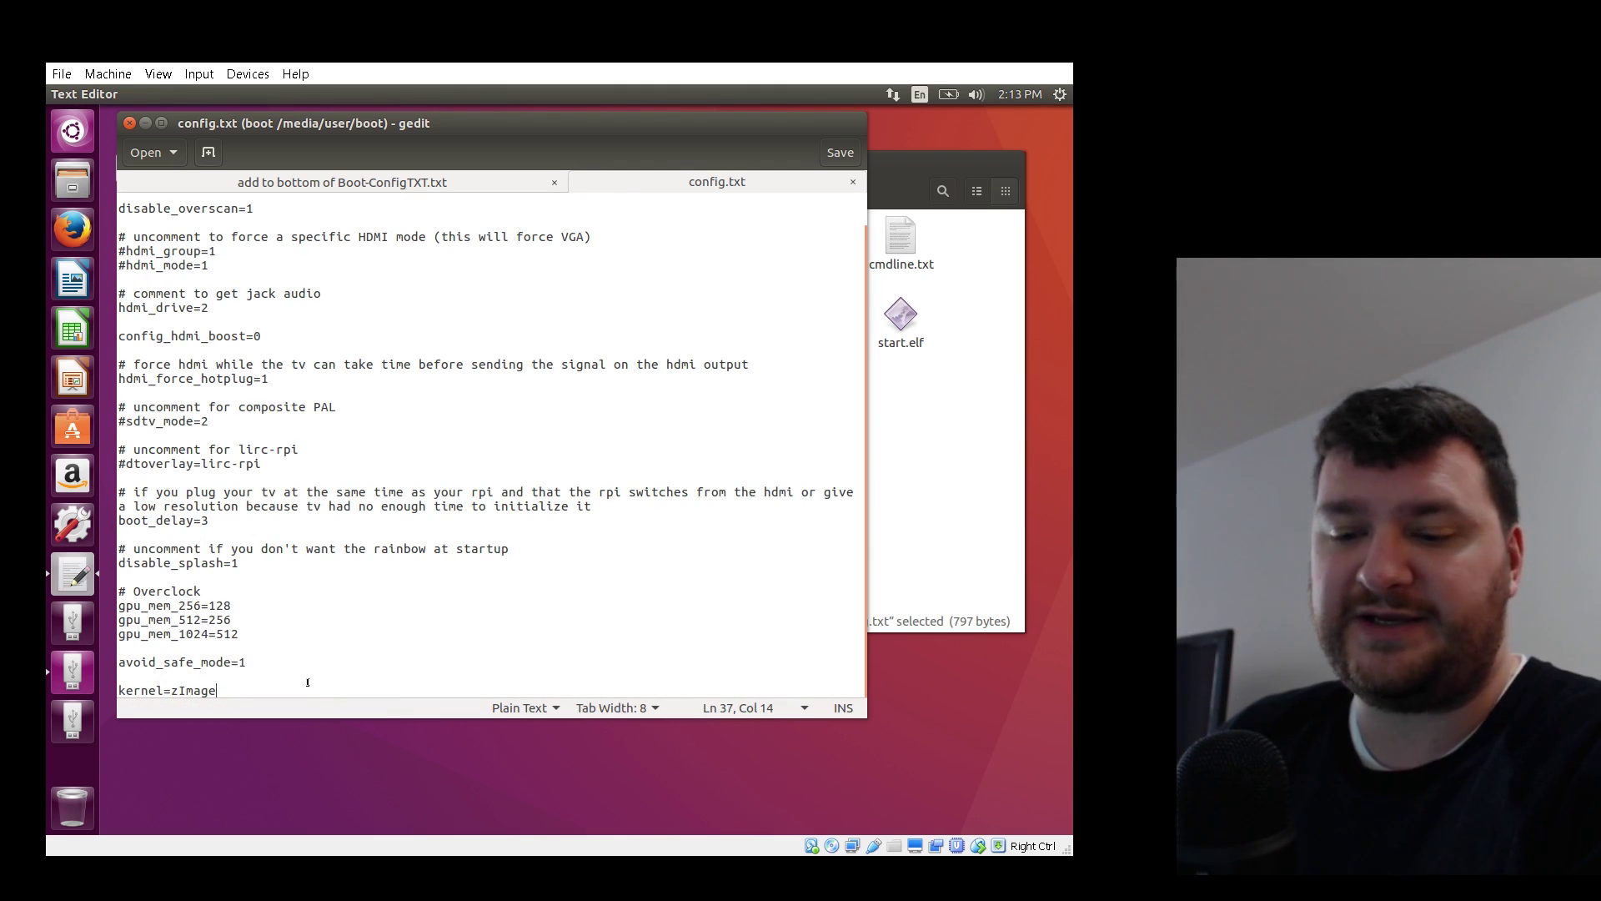
pyautogui.press('Return')
pyautogui.press('Return')
pyautogui.press('Return')
pyautogui.press('Return')
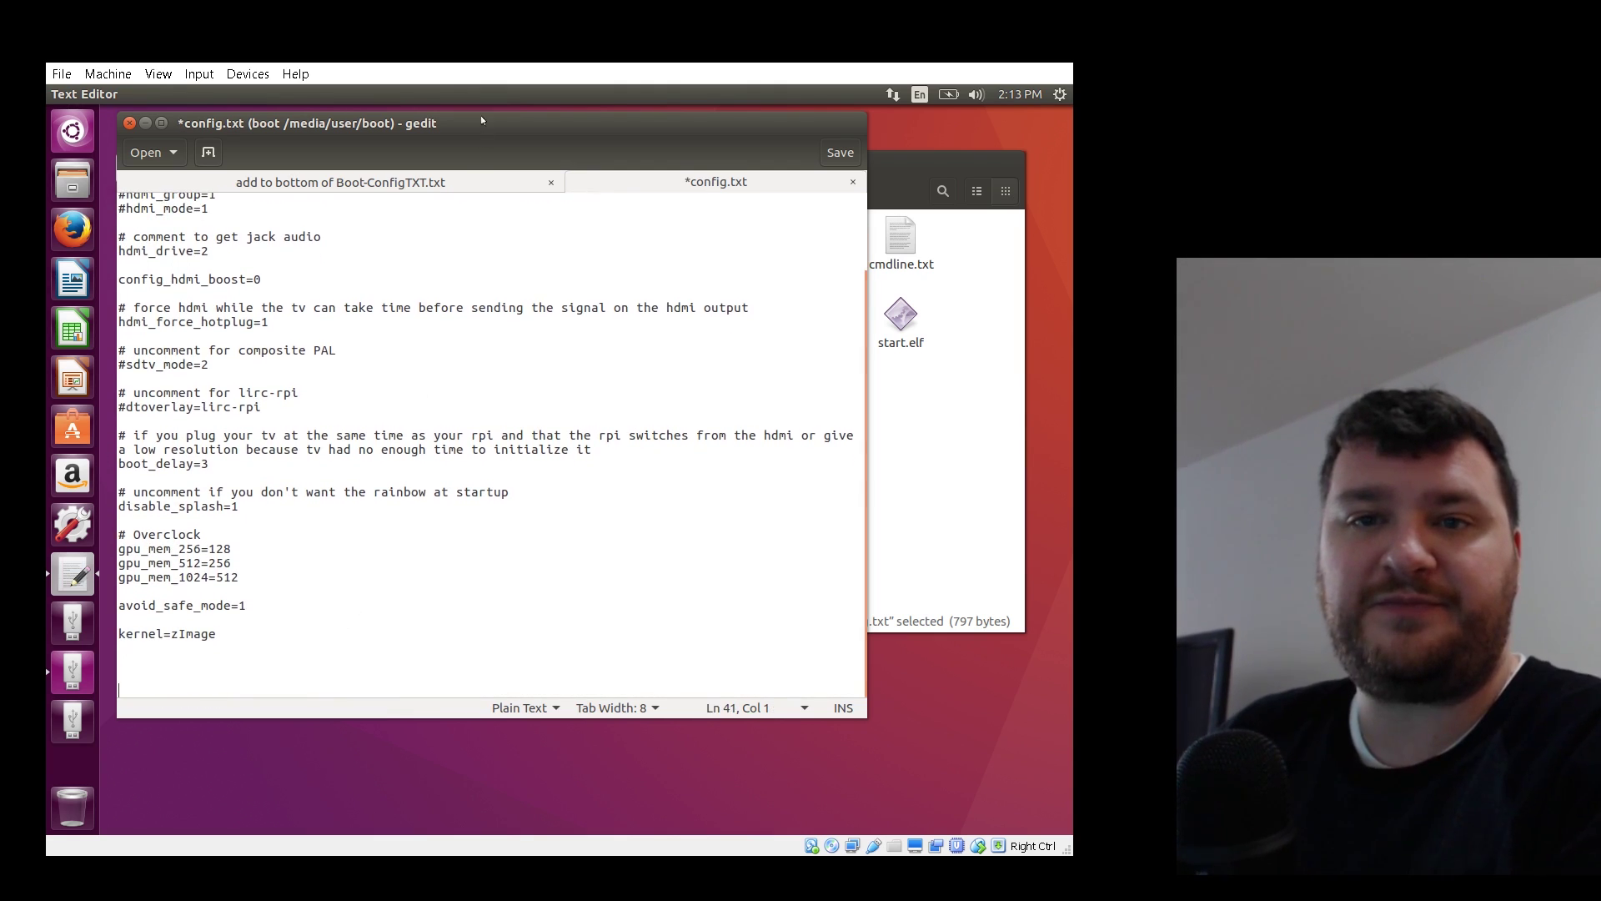
# Copy the full text of "add to bottom of Boot-ConfigTXT.txt" in the text editor.
pyautogui.moveTo(399, 121)
pyautogui.mouseDown()
pyautogui.moveTo(523, 147)
pyautogui.moveTo(391, 150)
pyautogui.mouseUp()
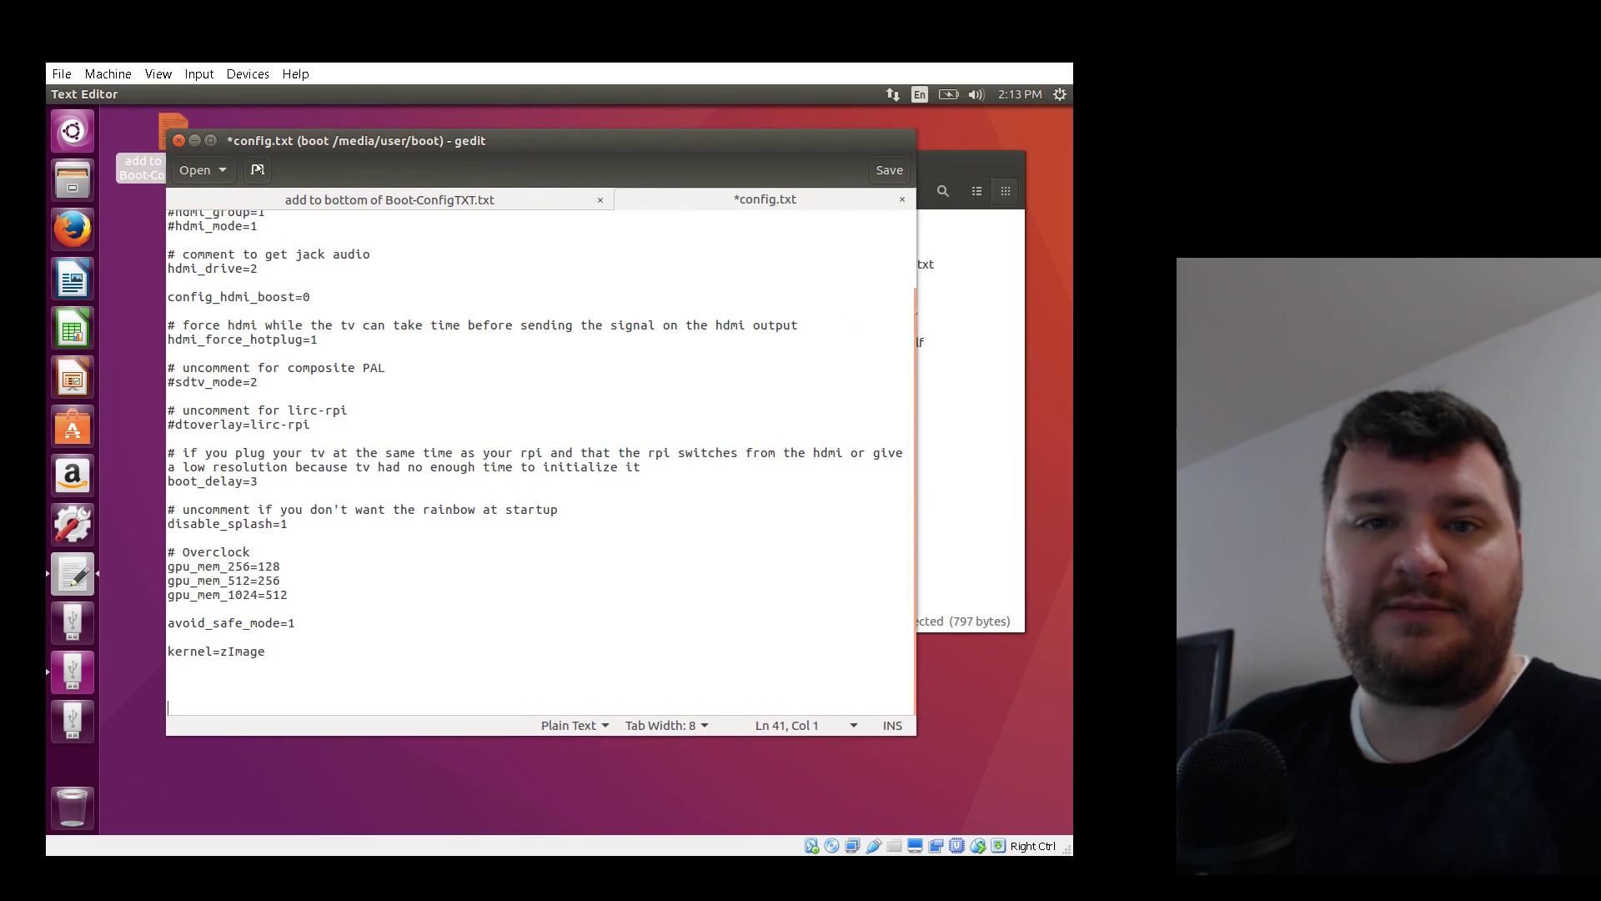
pyautogui.click(482, 201)
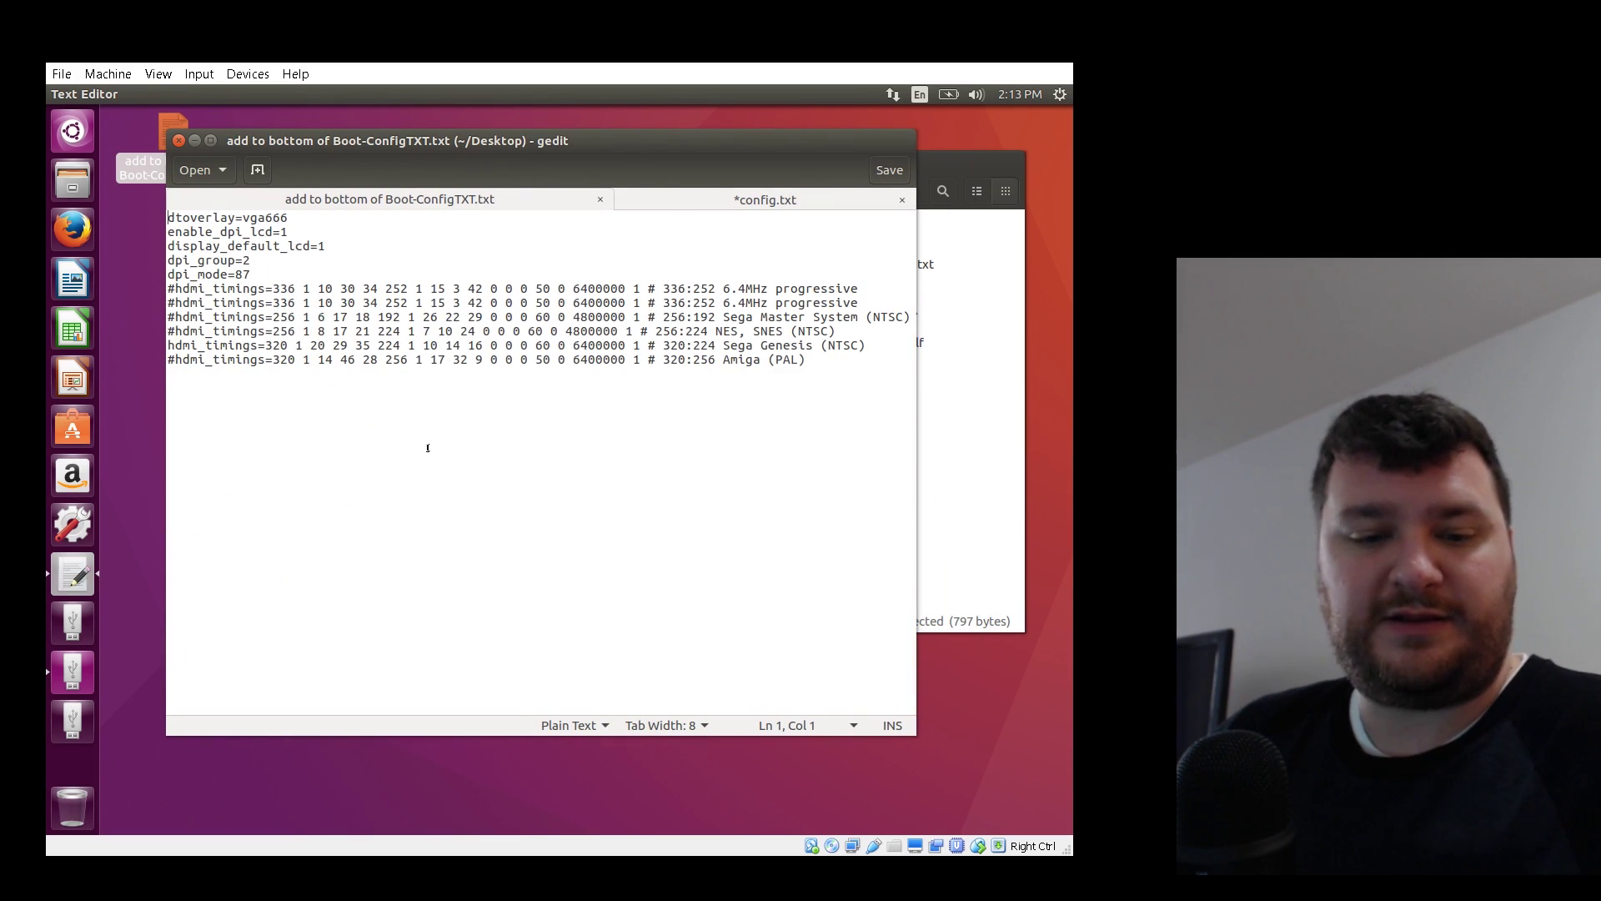
pyautogui.hotkey('ctrl', 'a')
pyautogui.hotkey('ctrl', 'c')
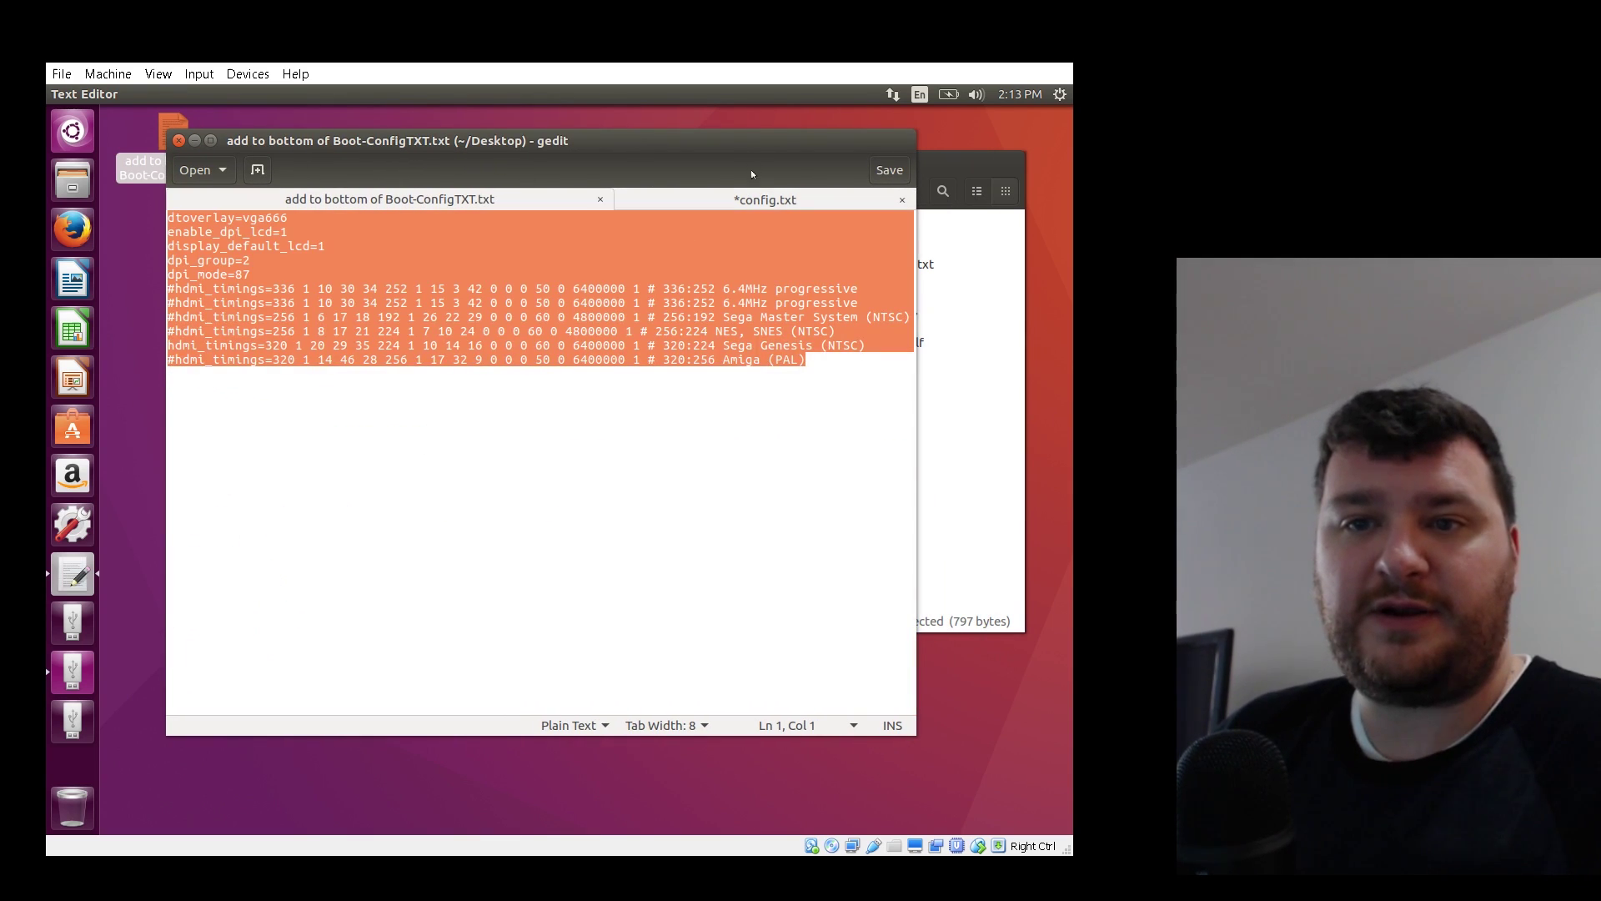
# Paste the copied vga666 and HDMI timing settings at the end of config.txt, save the file and close the editor.
pyautogui.click(748, 199)
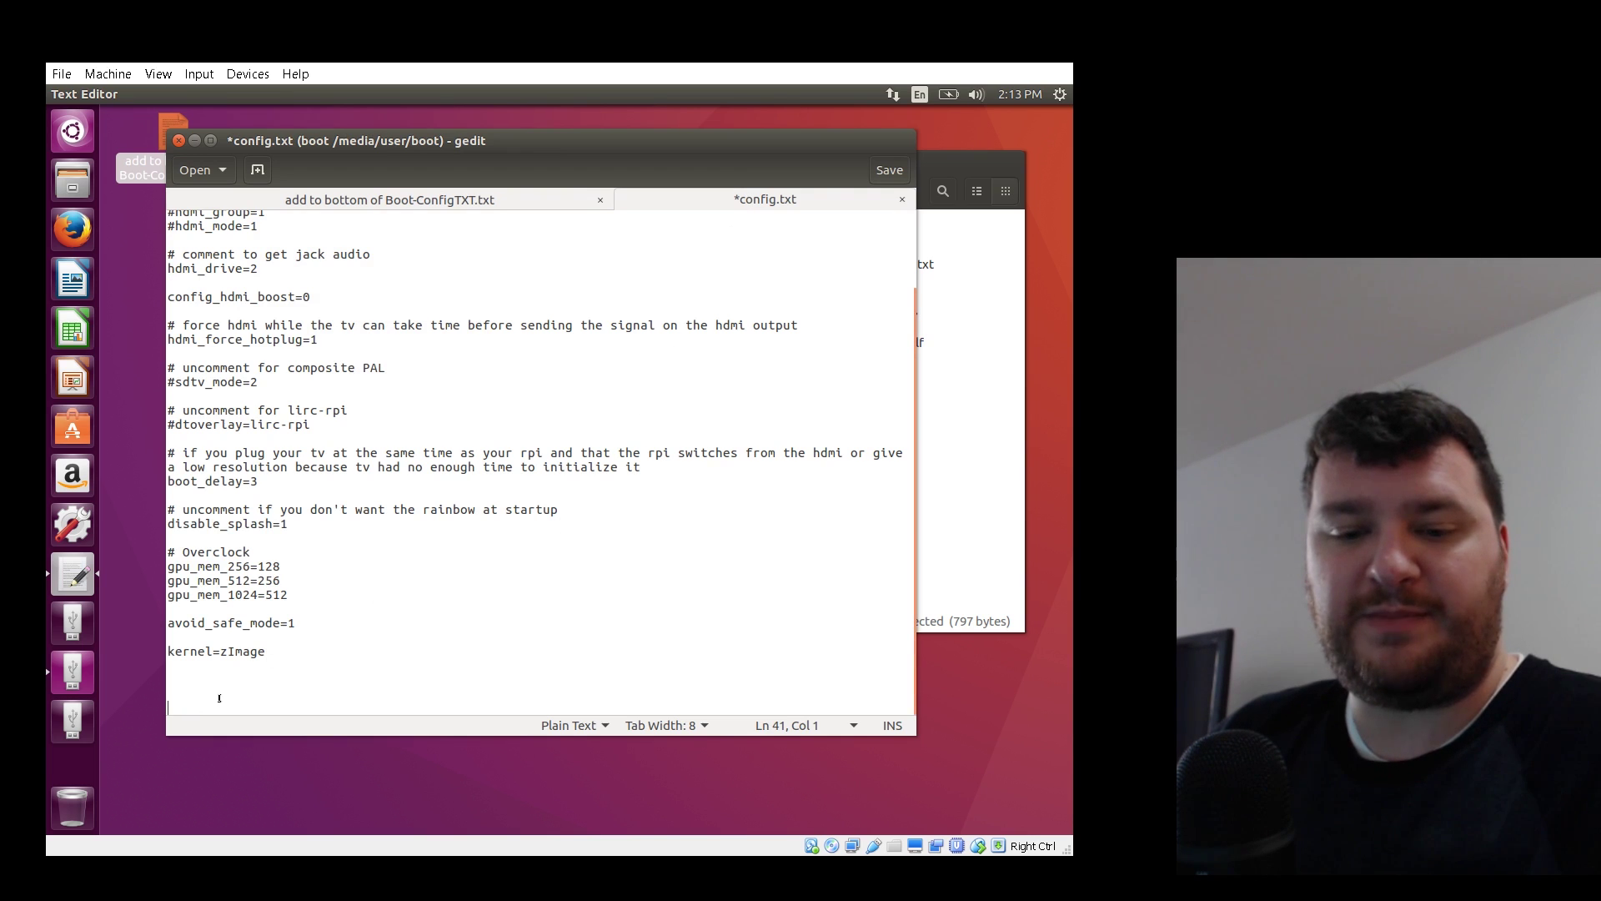
pyautogui.hotkey('ctrl', 'v')
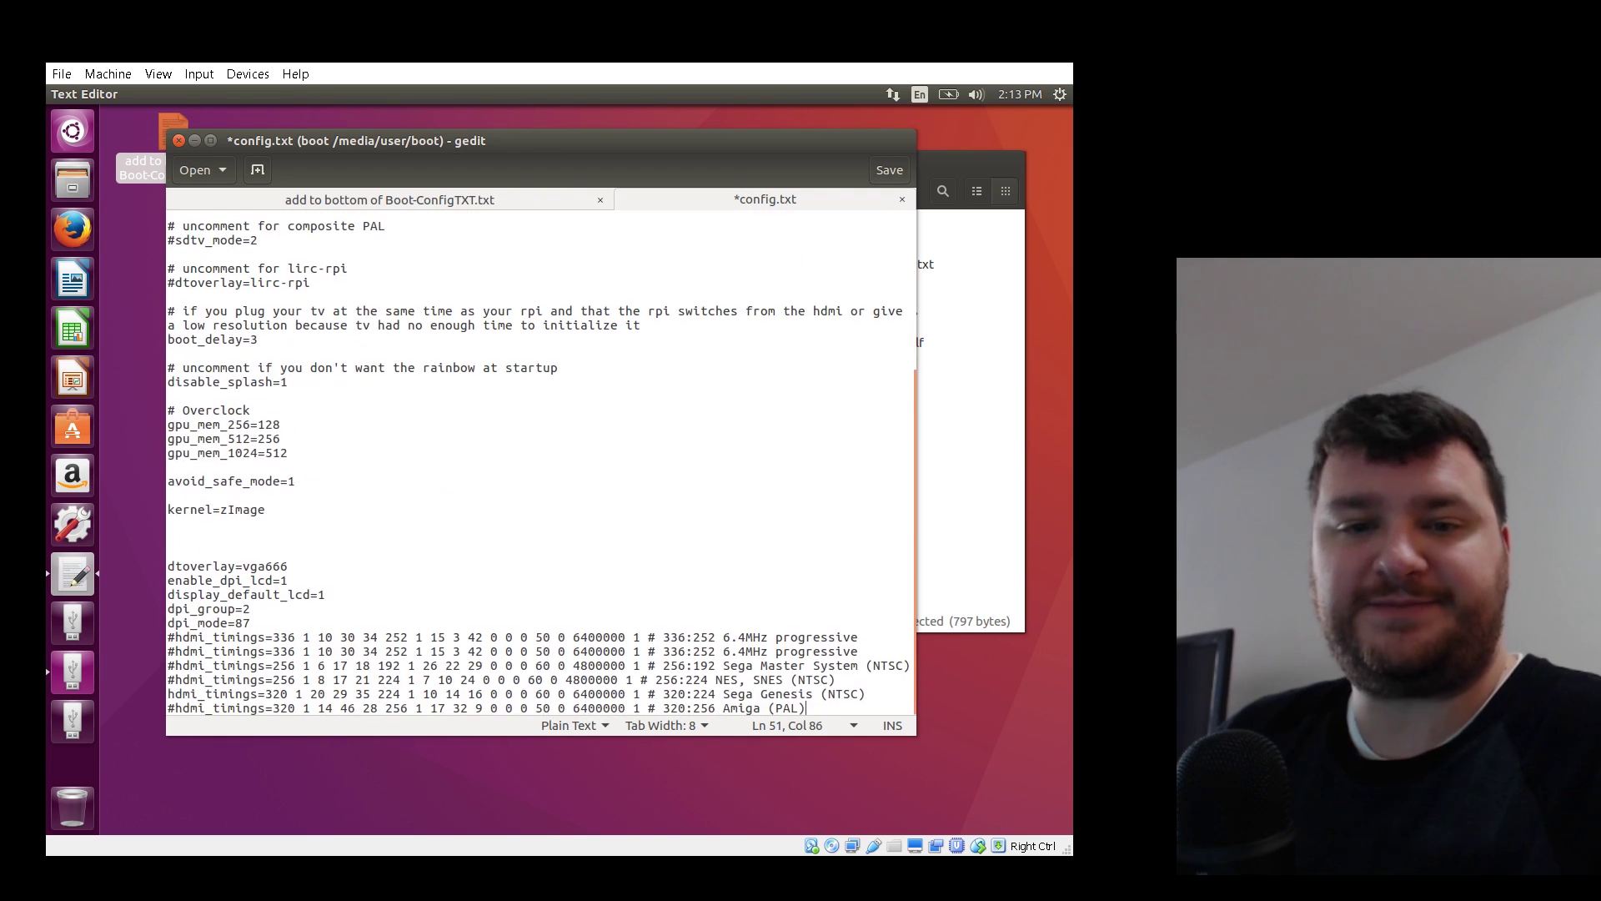
pyautogui.click(877, 173)
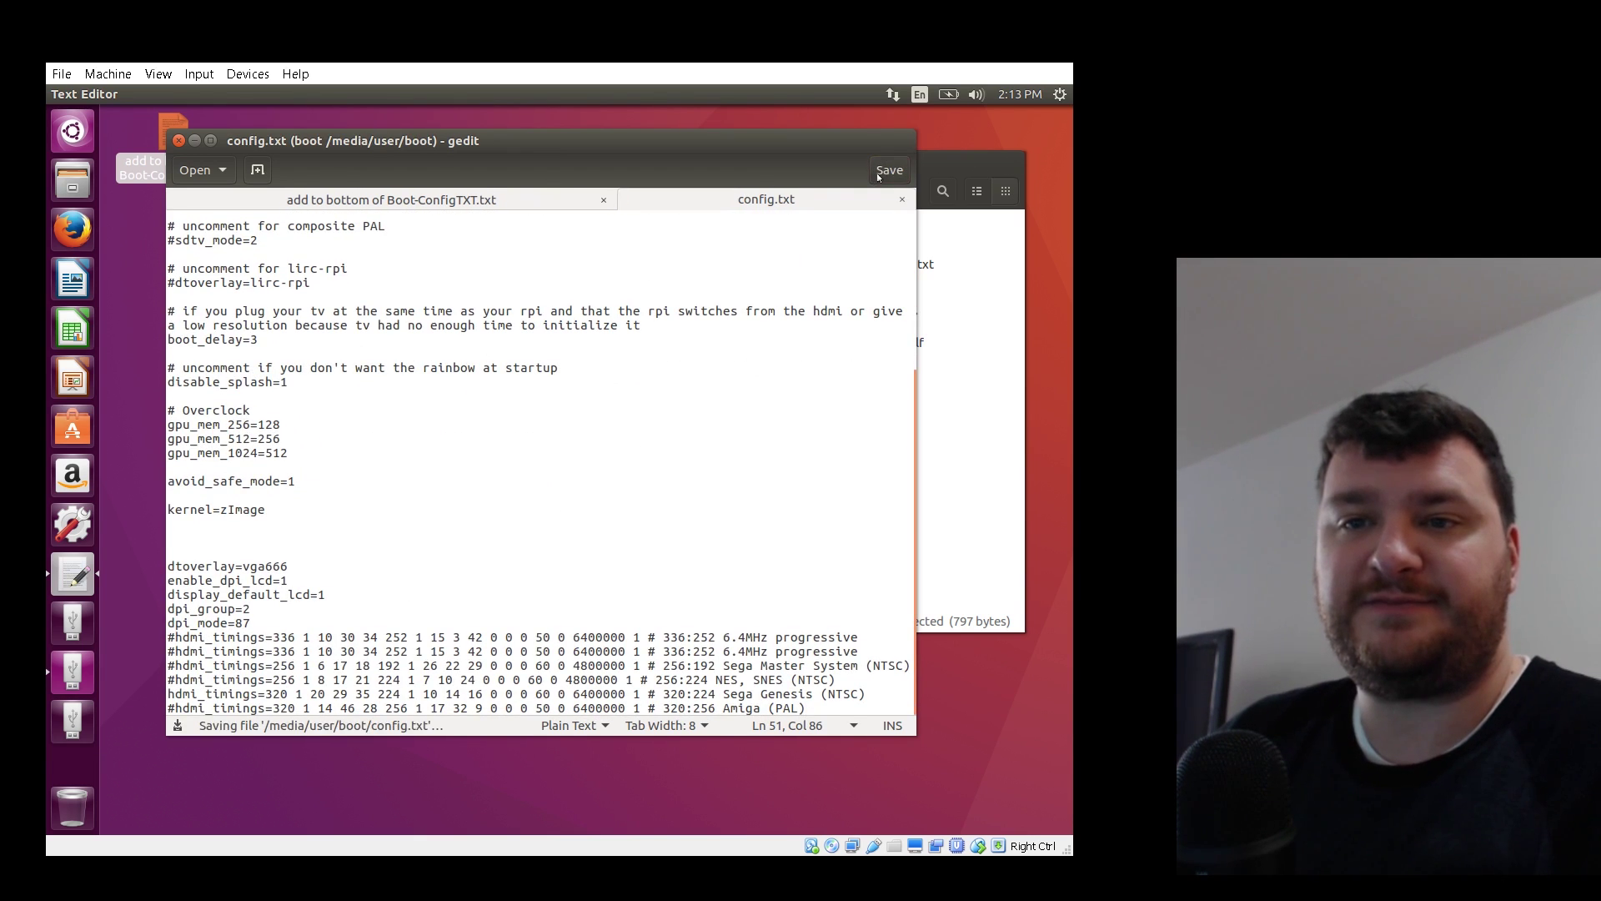
pyautogui.click(179, 140)
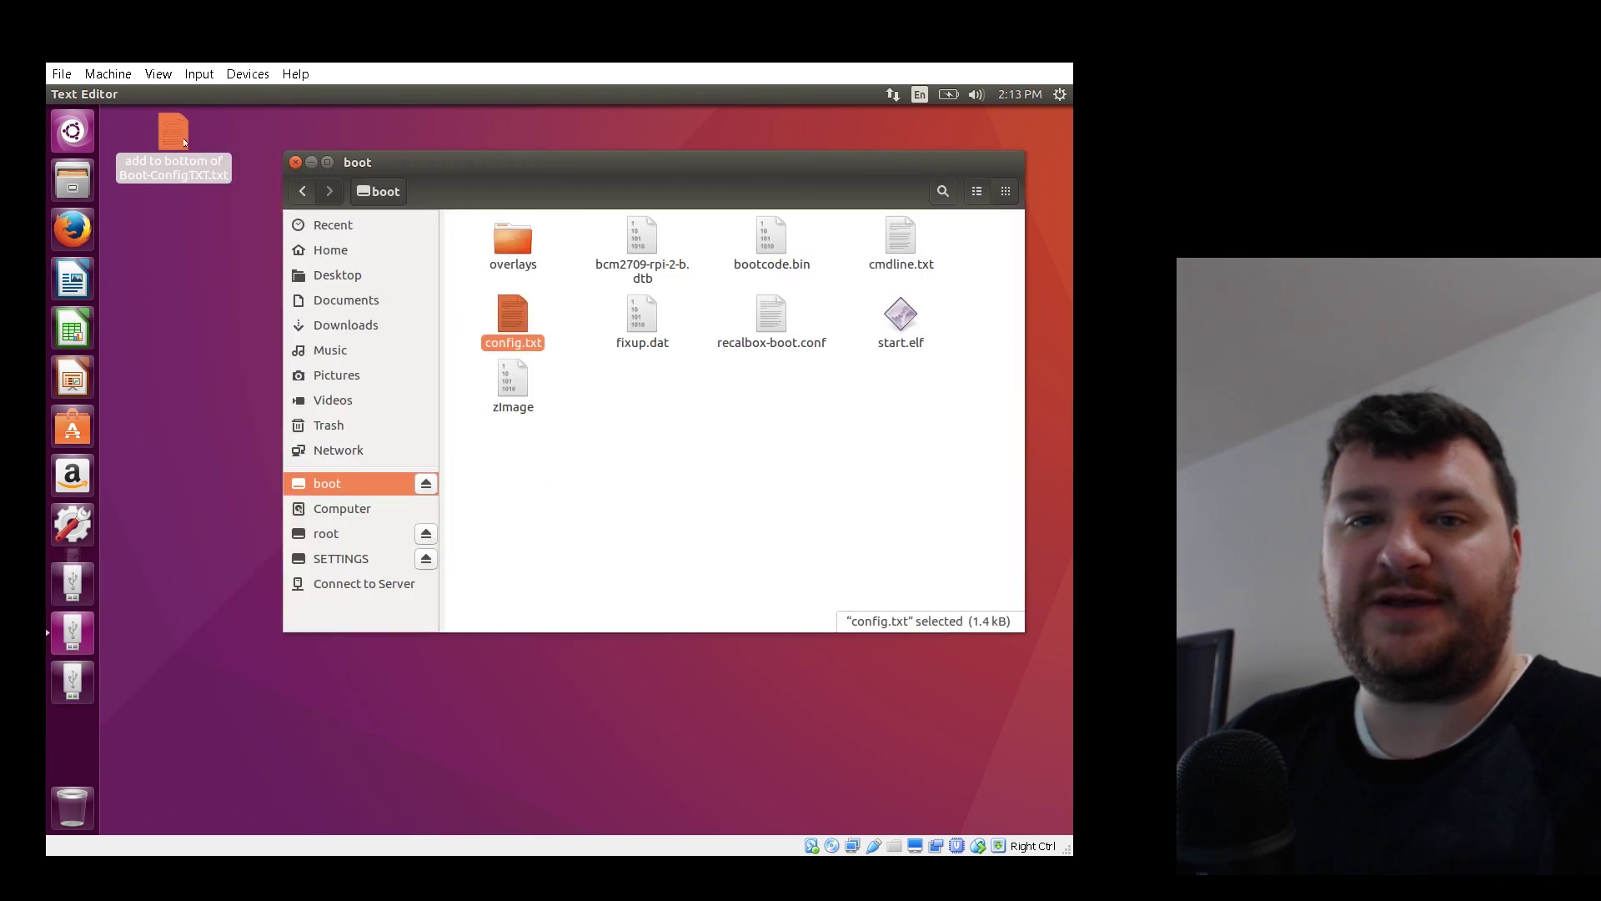
# Eject the SD card's boot partition in Ubuntu's file manager.
pyautogui.click(425, 485)
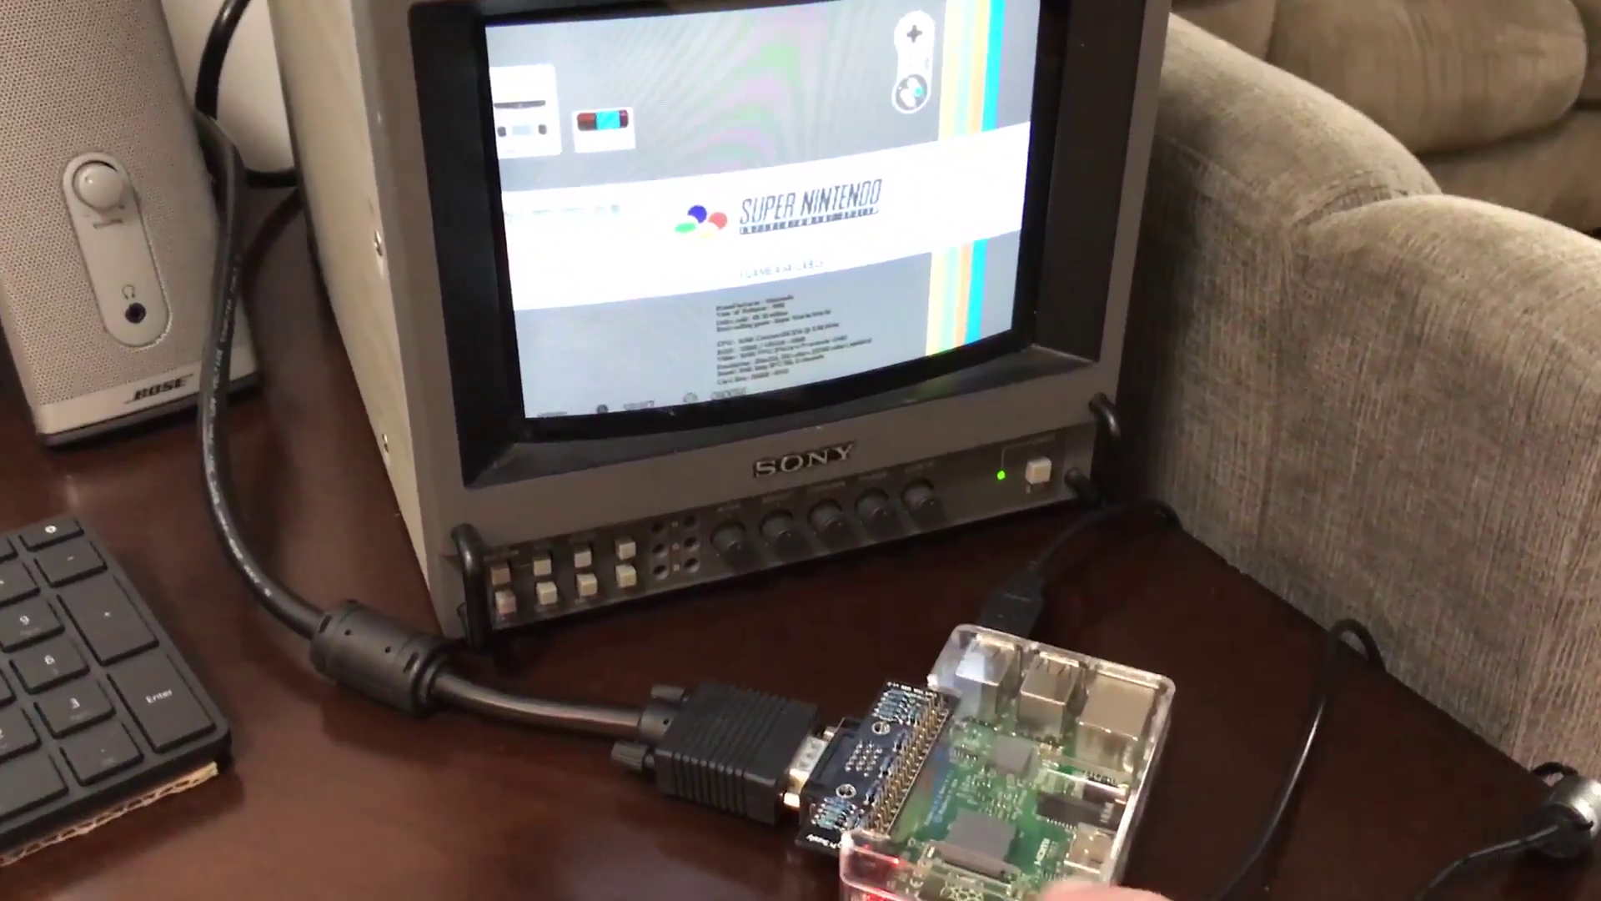
pyautogui.press('Left')
pyautogui.press('Left')
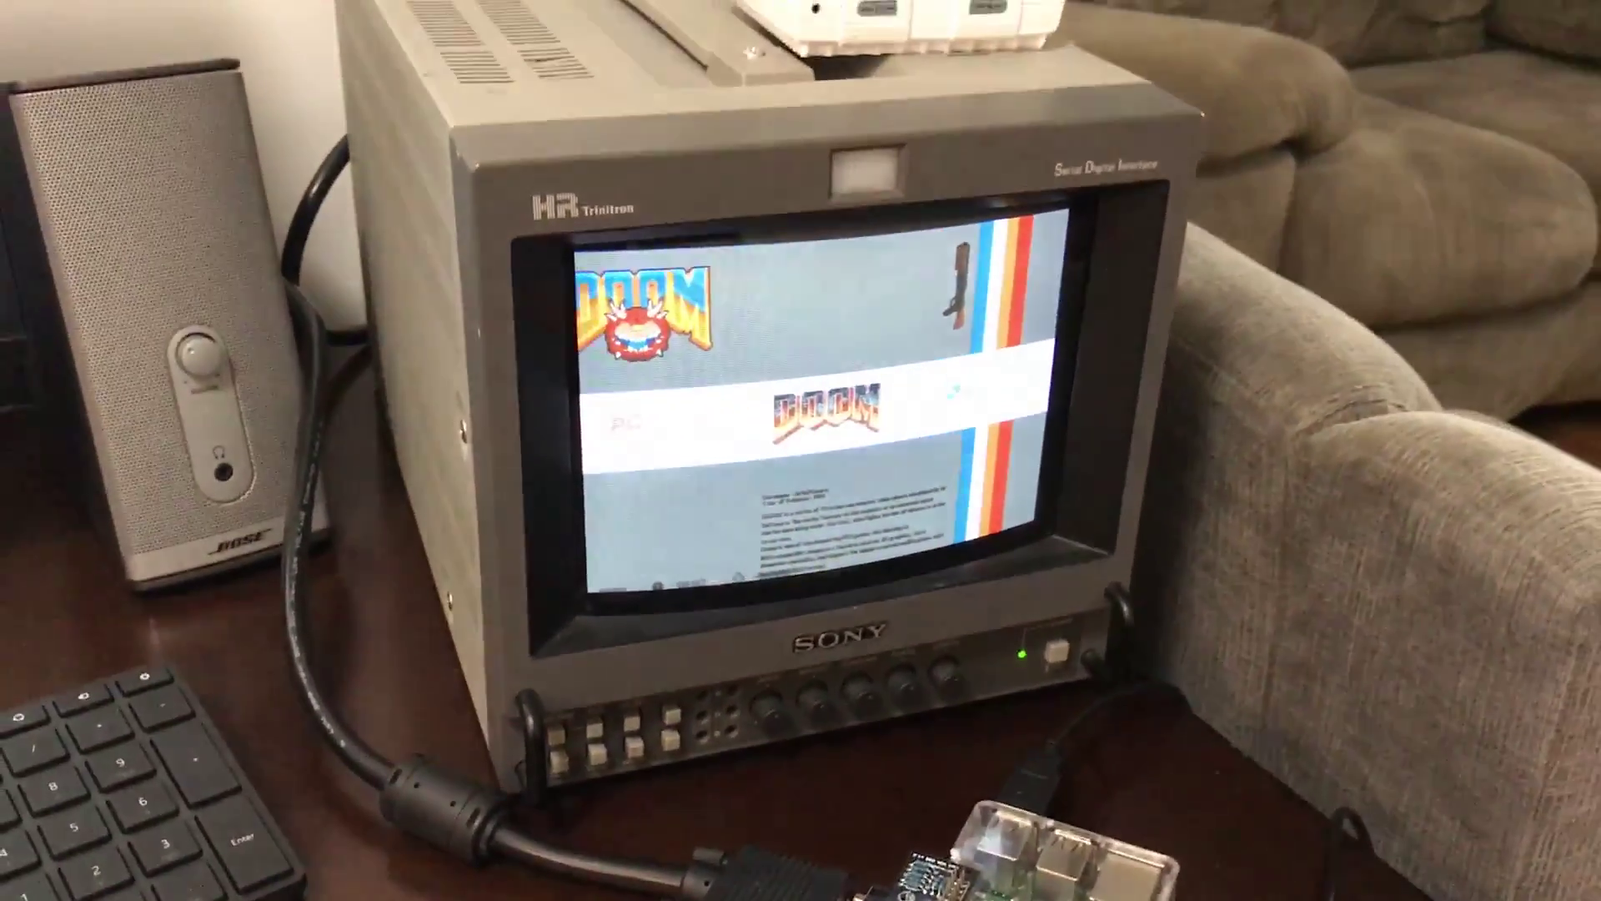
pyautogui.press('Left')
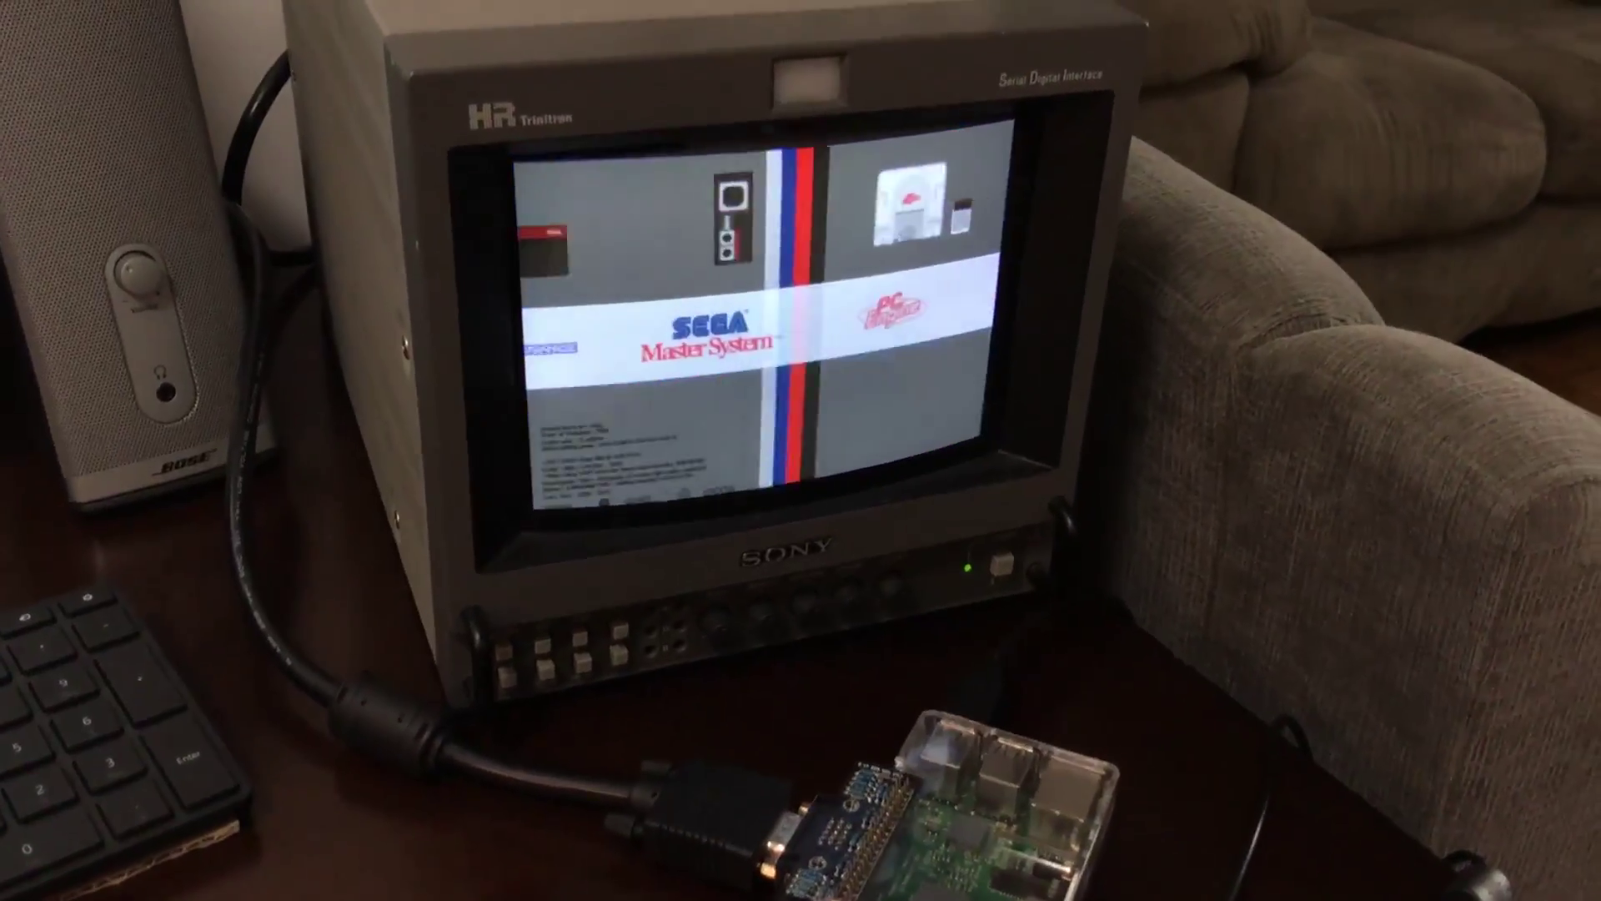
pyautogui.press('Left')
pyautogui.press('Left')
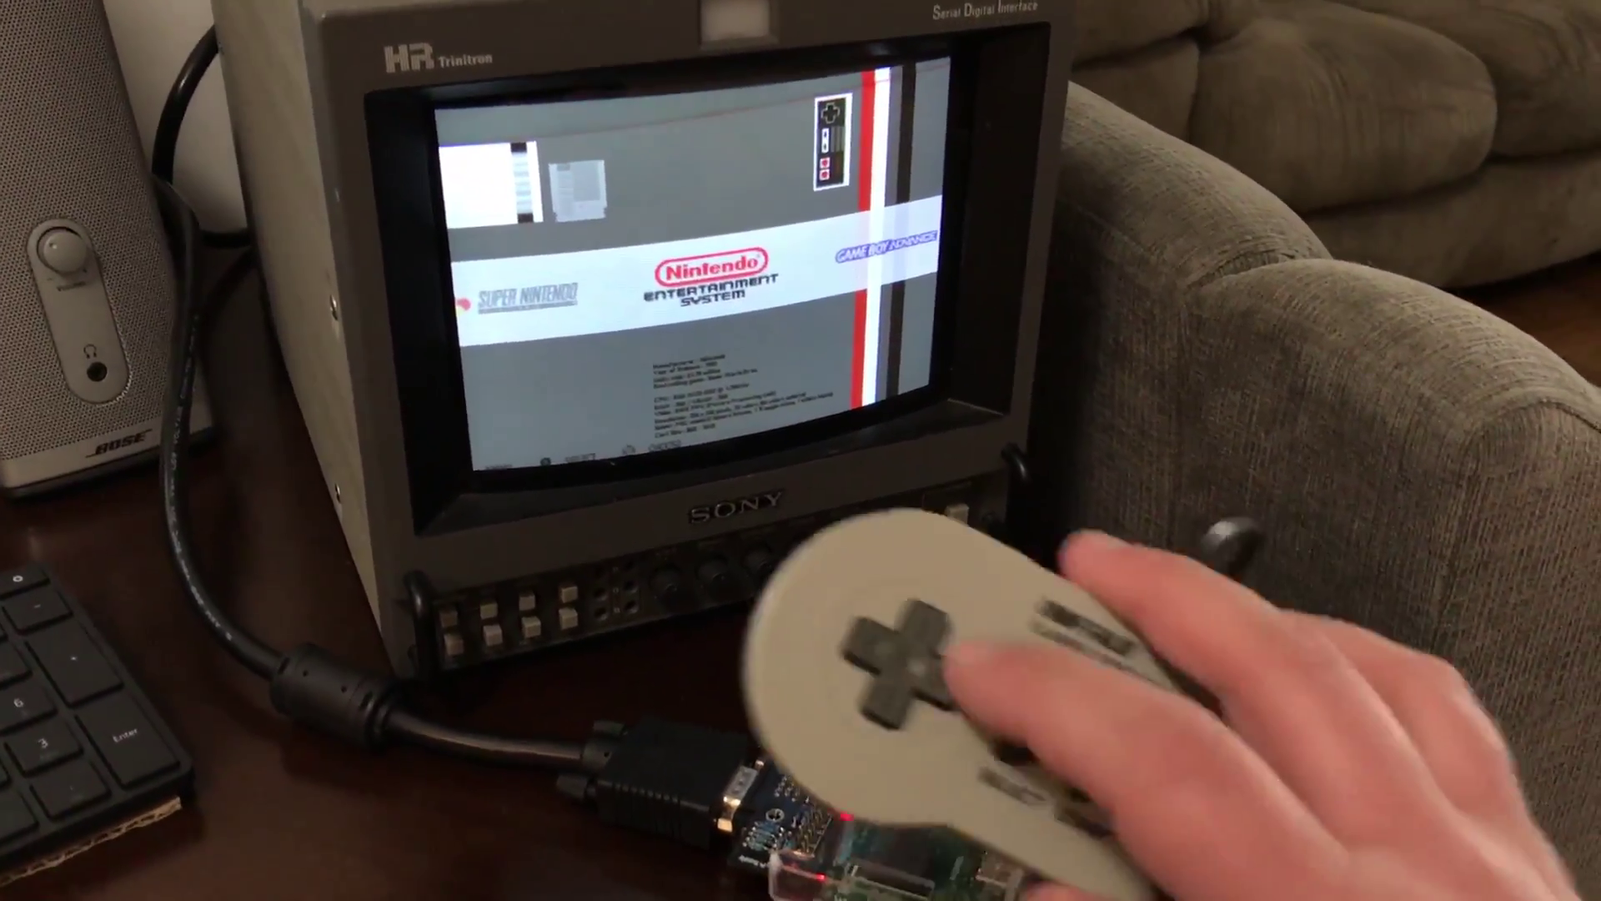
pyautogui.press('Right')
pyautogui.press('Right')
pyautogui.press('Right')
pyautogui.press('Right')
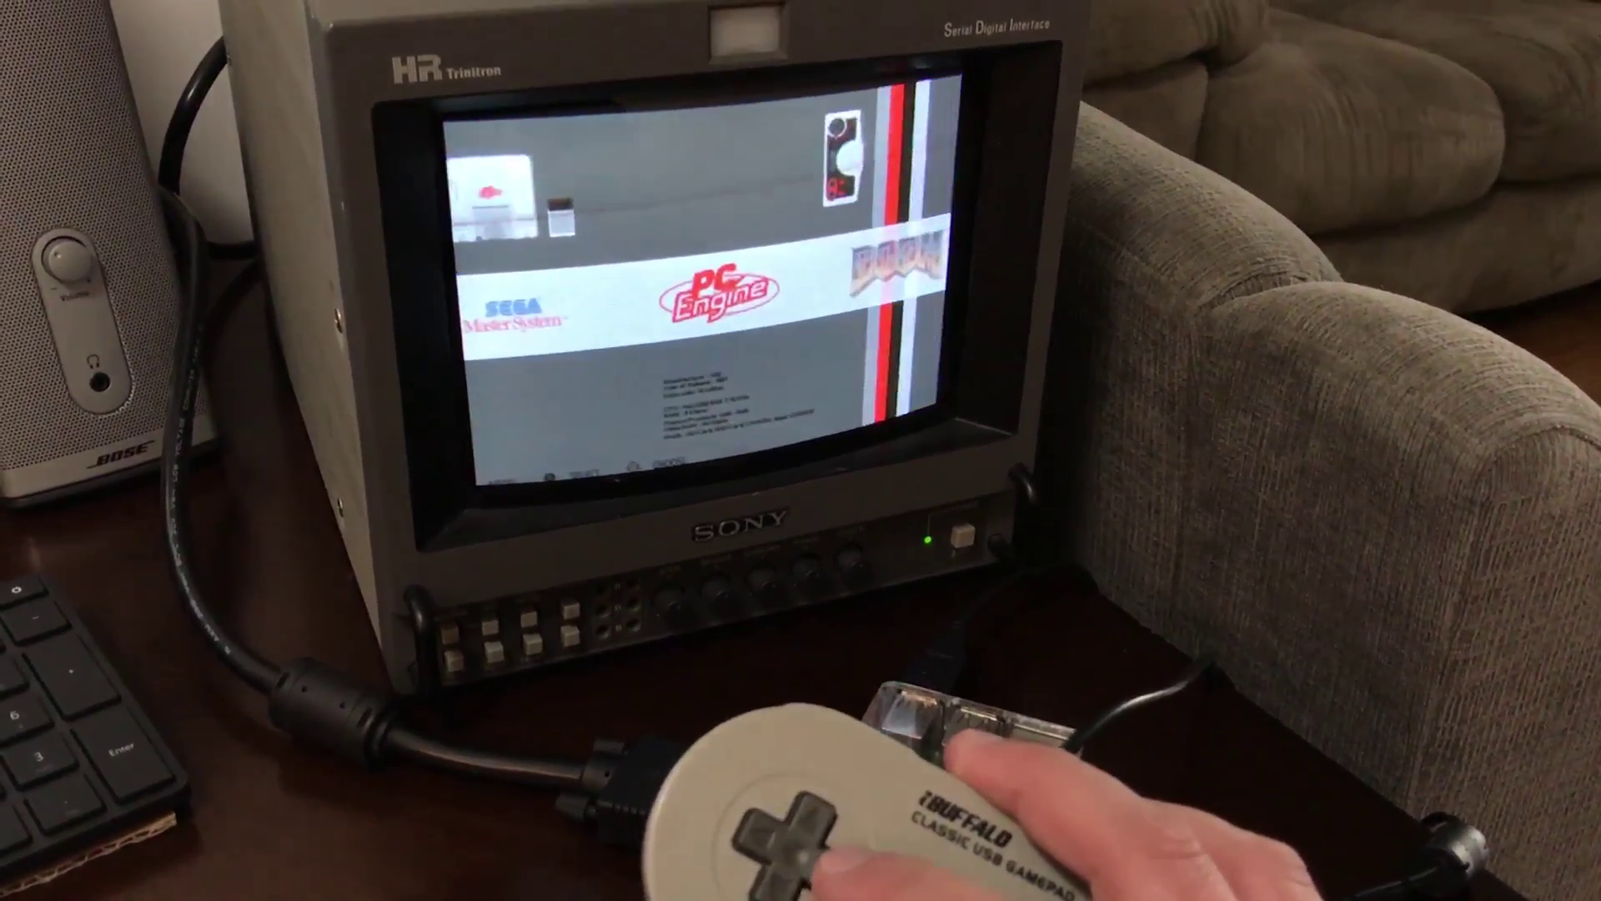
pyautogui.press('Right')
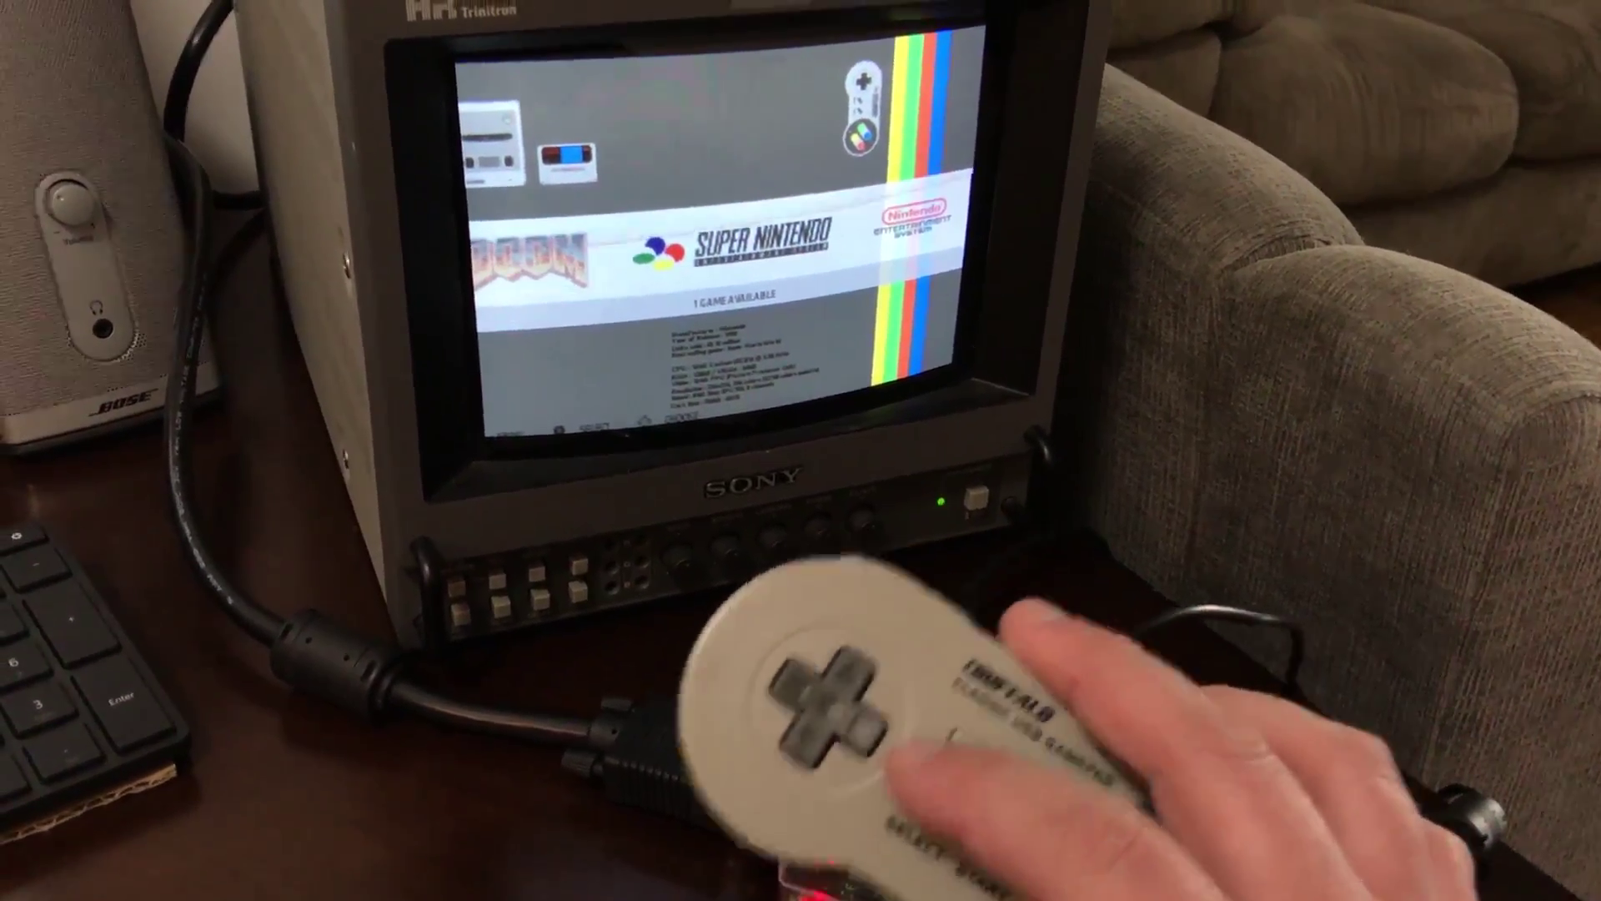
pyautogui.press('Right')
pyautogui.press('Right')
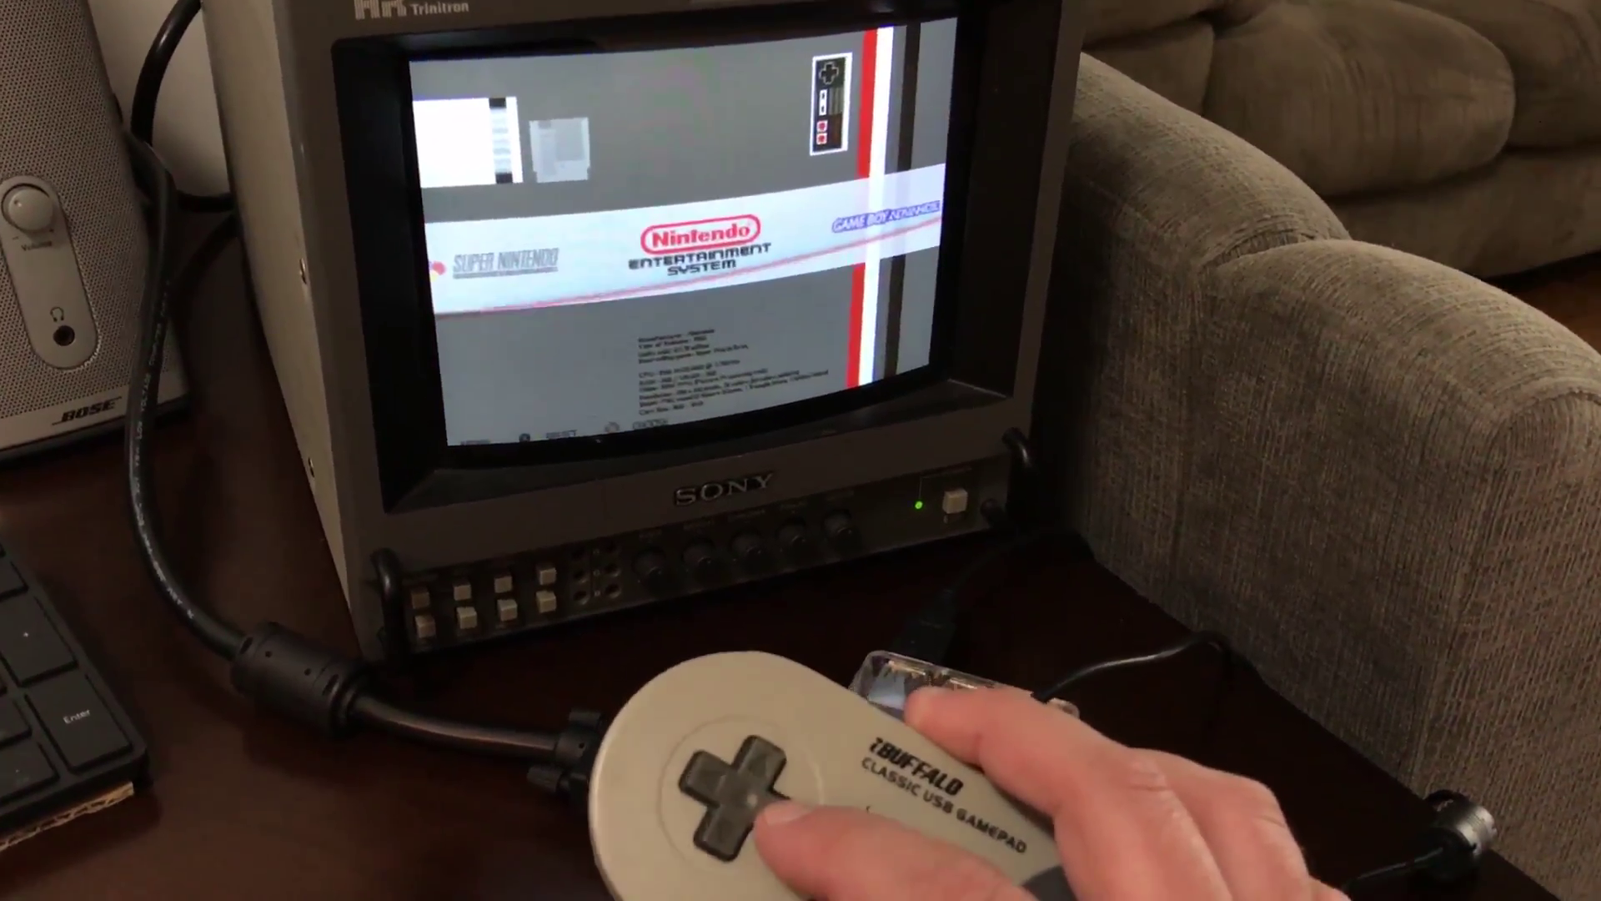